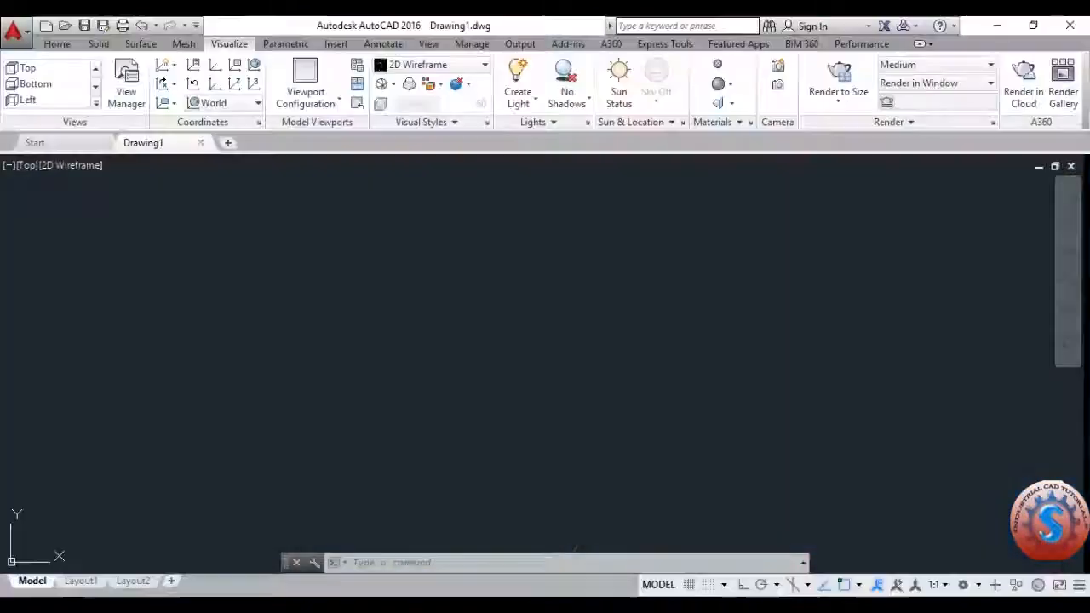
Look through the 3D modeling tools, including the solid primitives and the Extrude, Loft, Revolve and Sweep commands
left_click(142, 44)
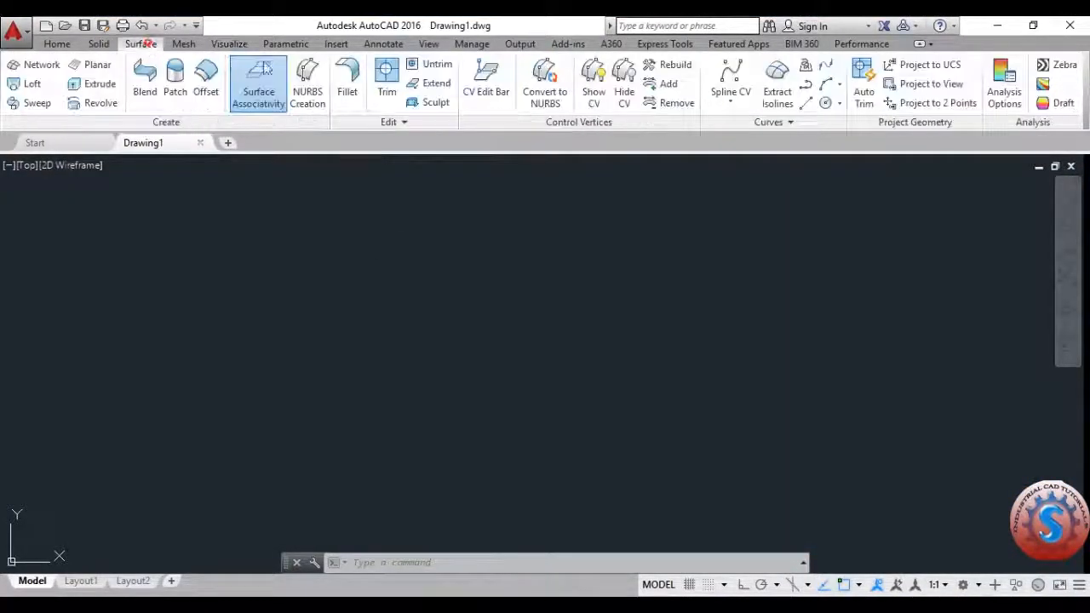
left_click(286, 44)
left_click(99, 44)
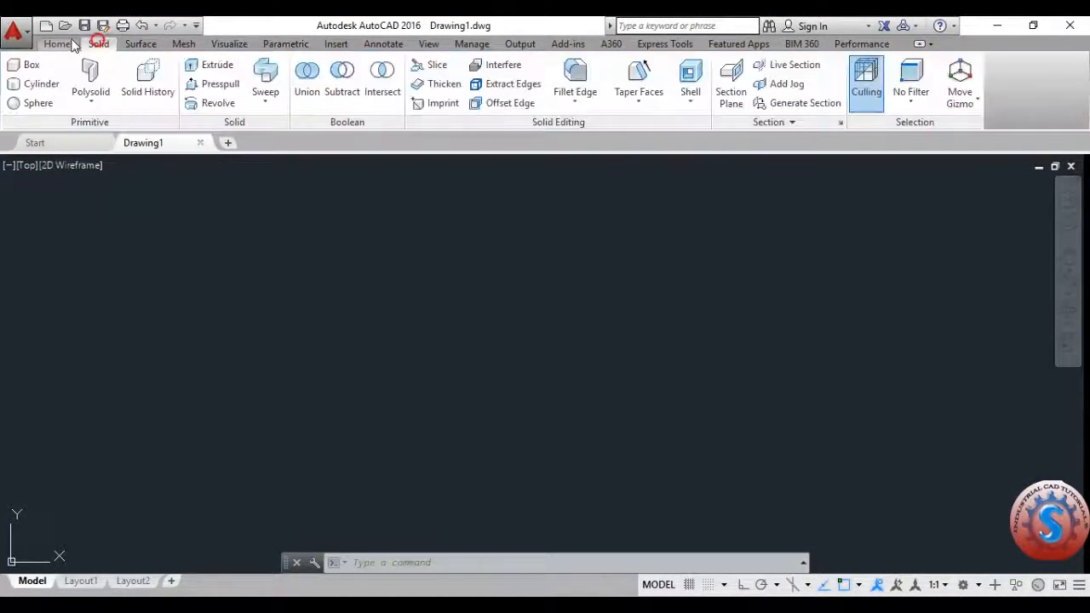
left_click(57, 45)
left_click(96, 44)
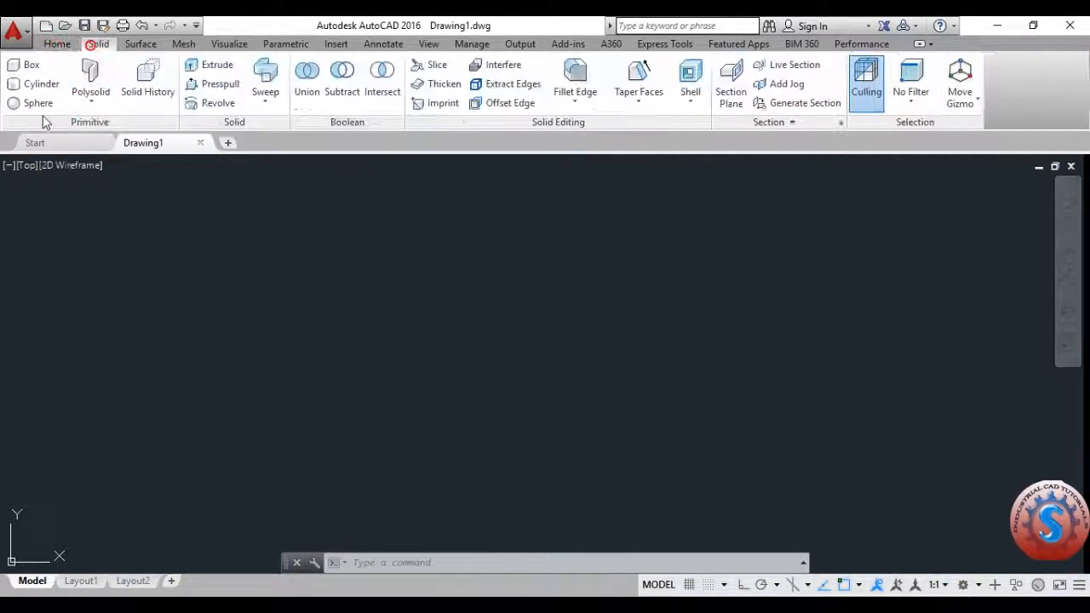
left_click(92, 100)
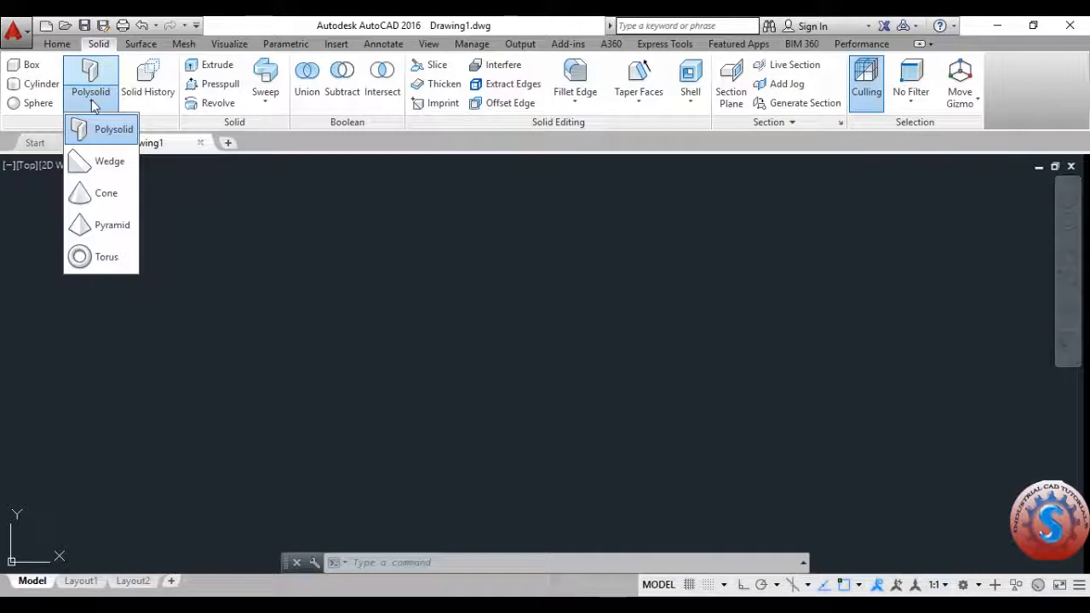
left_click(57, 44)
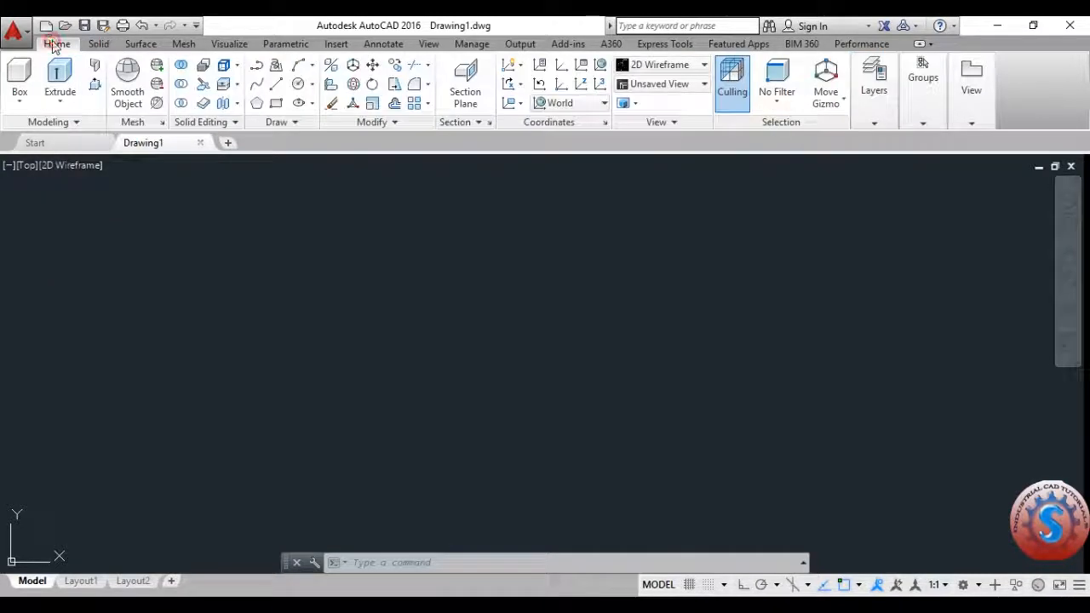
left_click(65, 103)
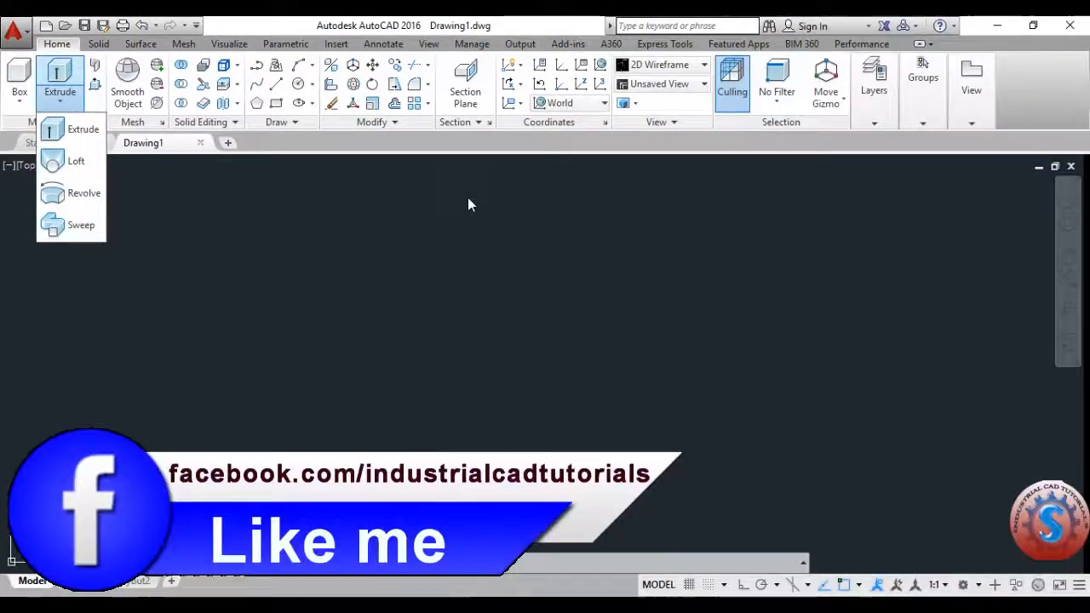
left_click(392, 236)
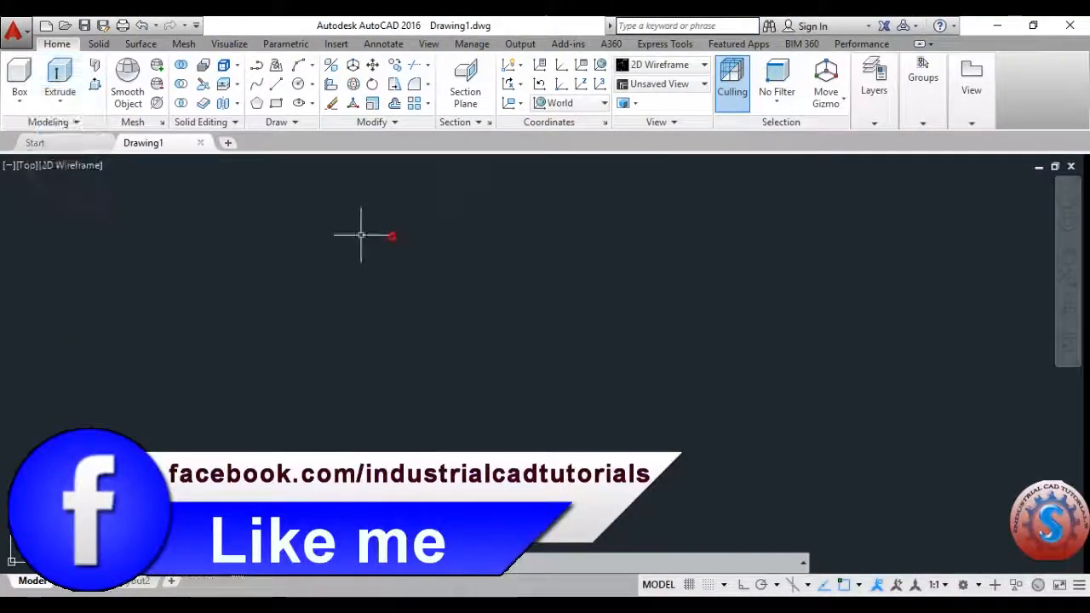
Set the model viewport to the SW Isometric view with the Conceptual visual style
left_click(229, 43)
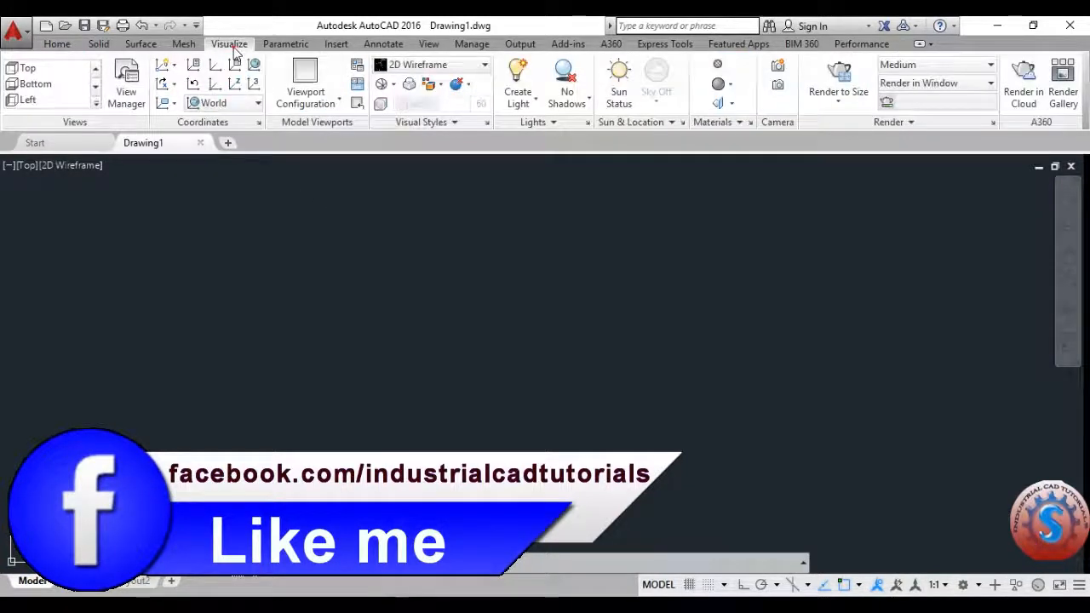
left_click(50, 68)
left_click(94, 103)
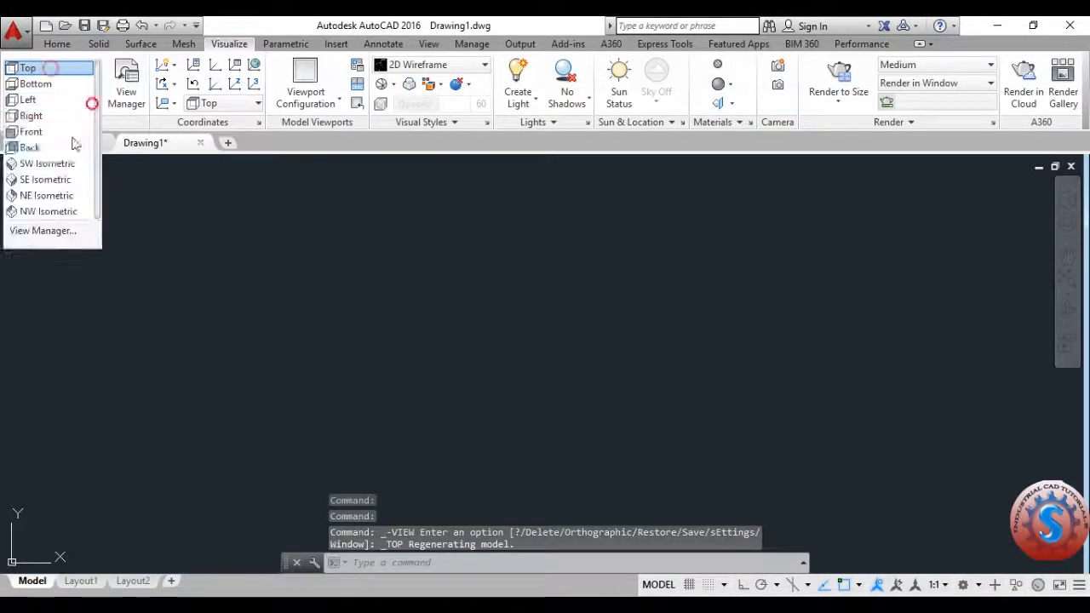
left_click(49, 163)
left_click(456, 75)
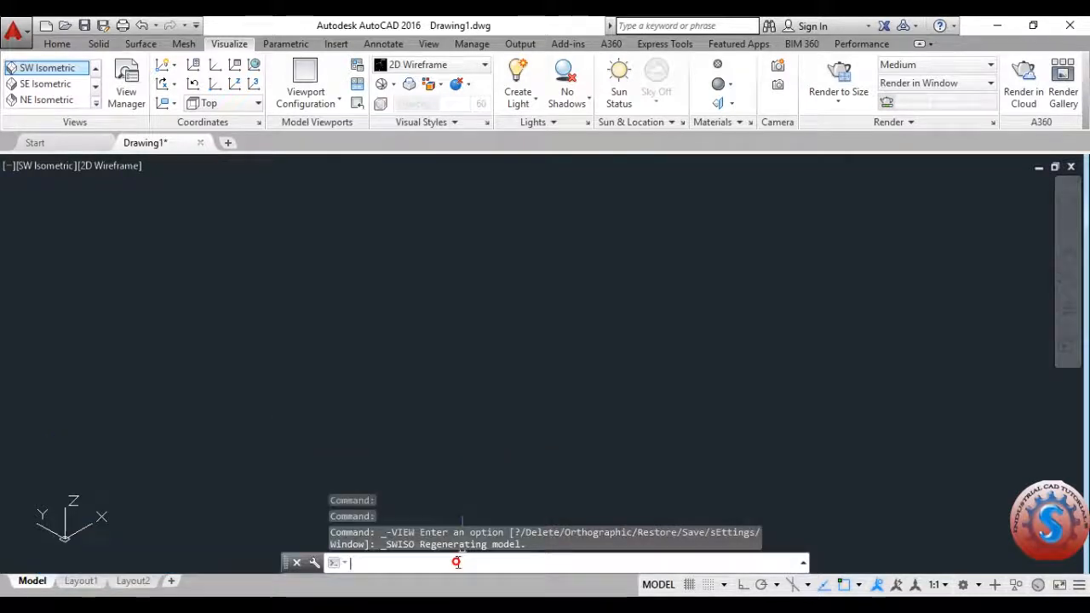
left_click(426, 65)
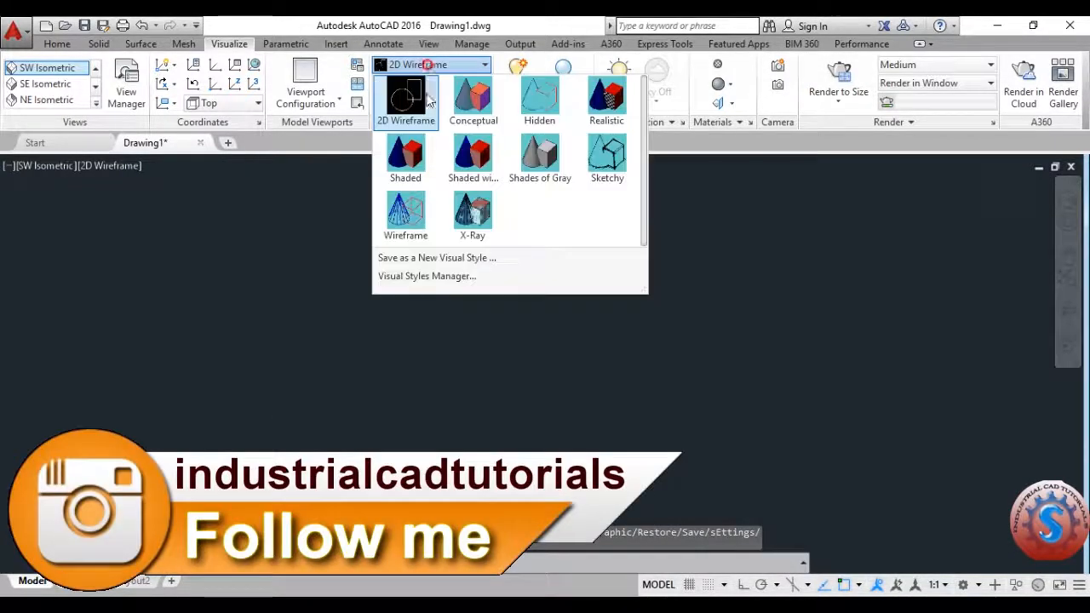
left_click(447, 113)
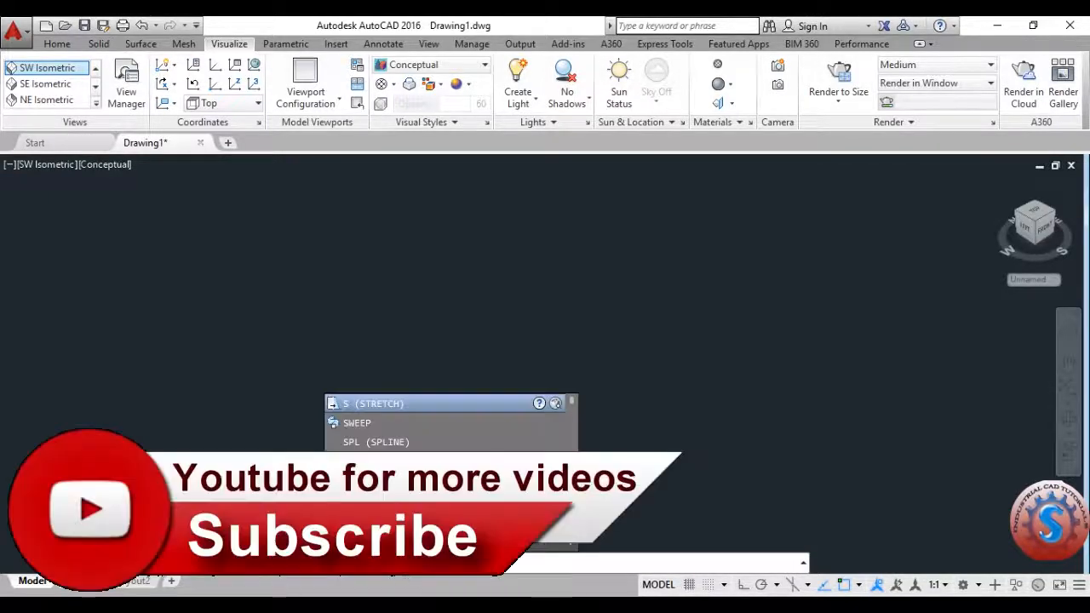
Draw an S-shaped spline through four points in the SW Isometric view and end the spline command
type("phe")
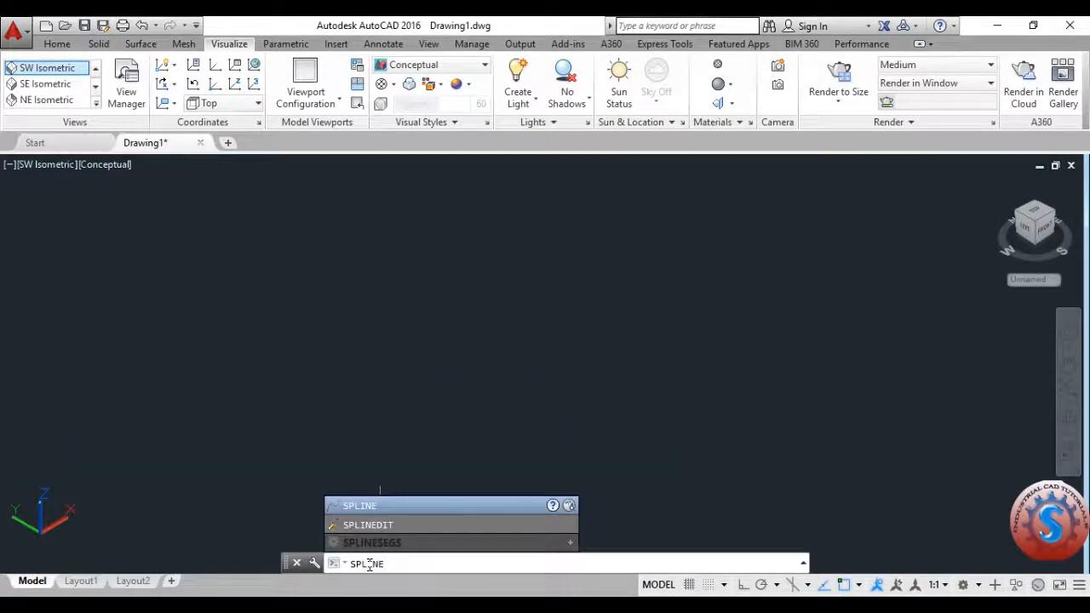
key("Return")
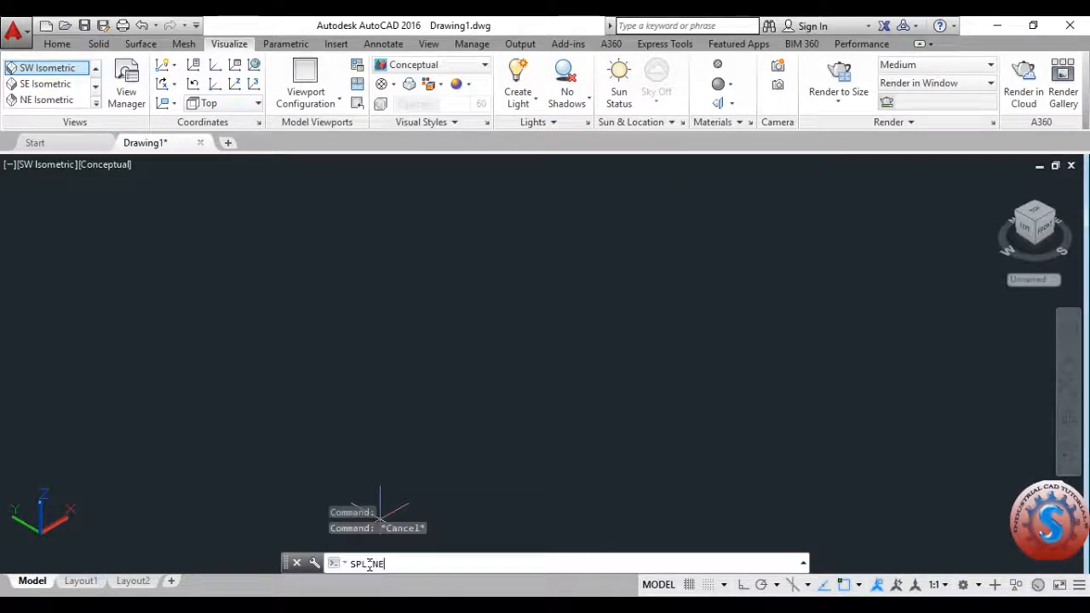
left_click(264, 414)
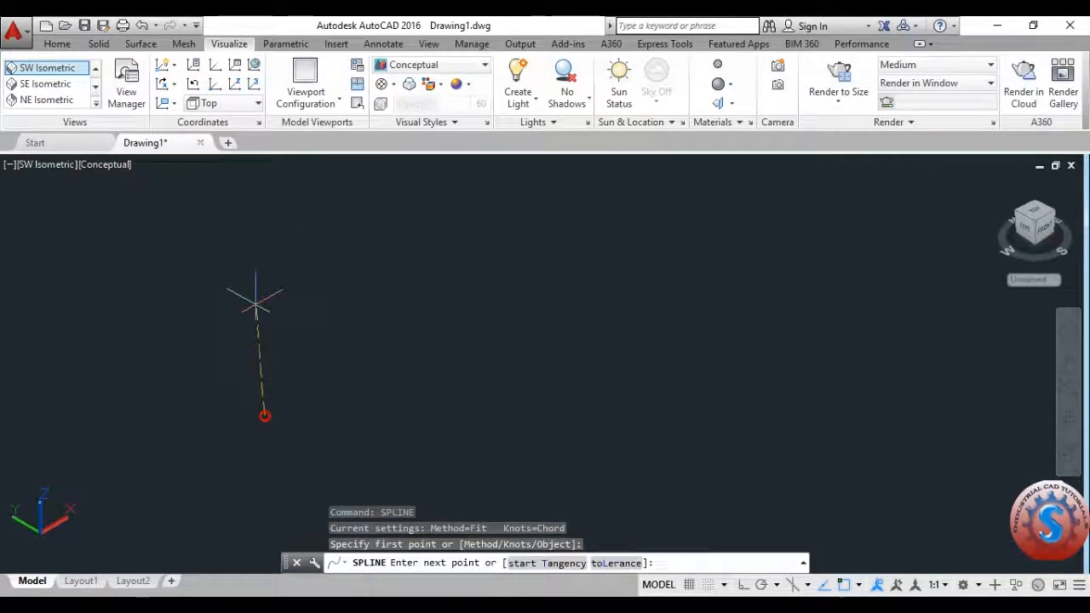
left_click(267, 293)
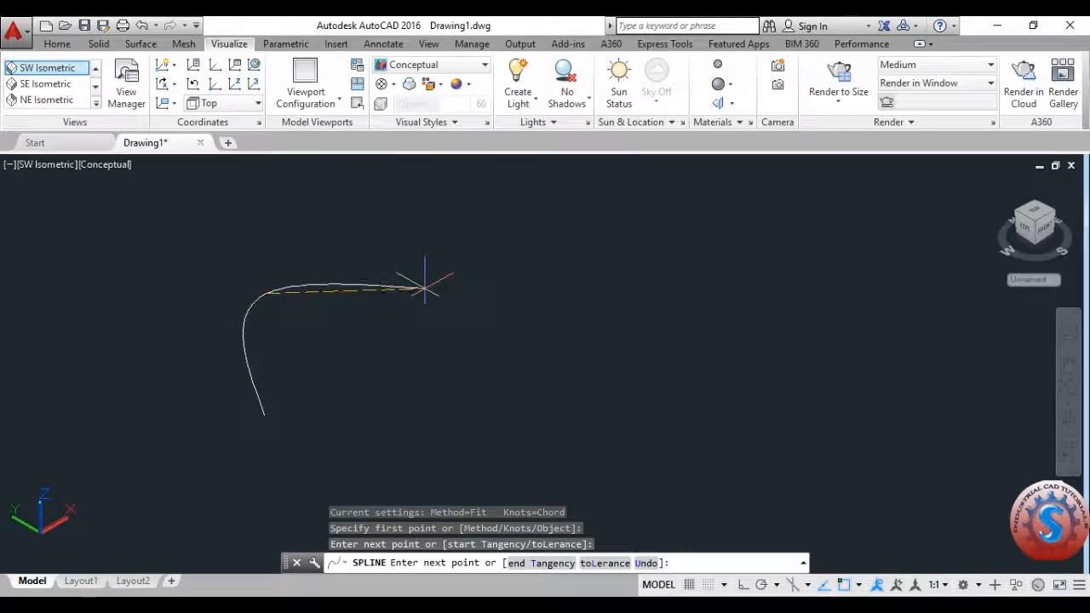
left_click(424, 290)
left_click(459, 180)
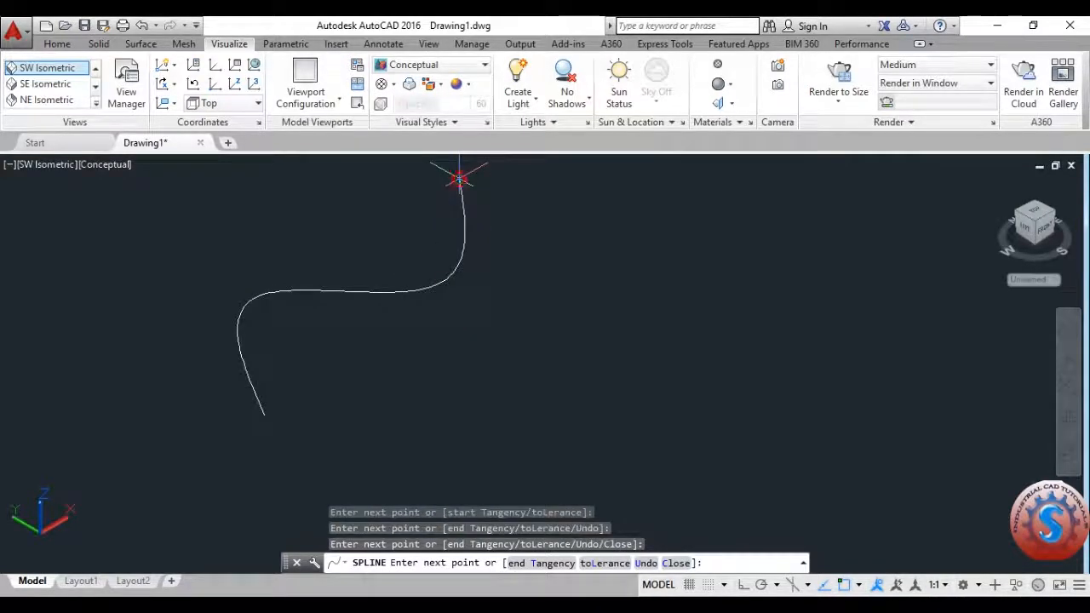
key("Return")
key("Return")
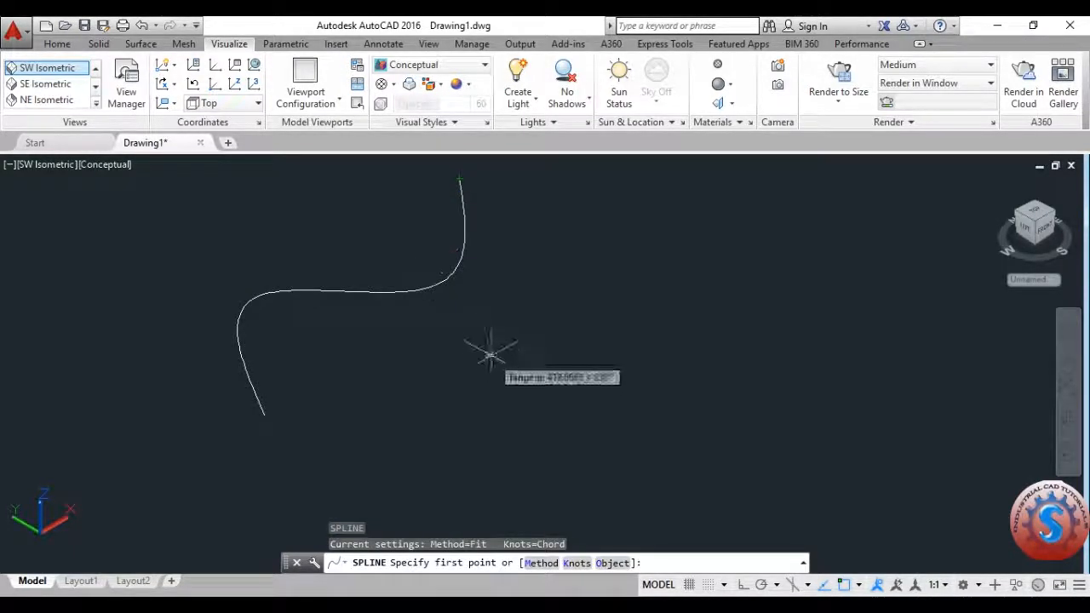
key("Escape")
middle_click_drag(380, 355, 389, 372)
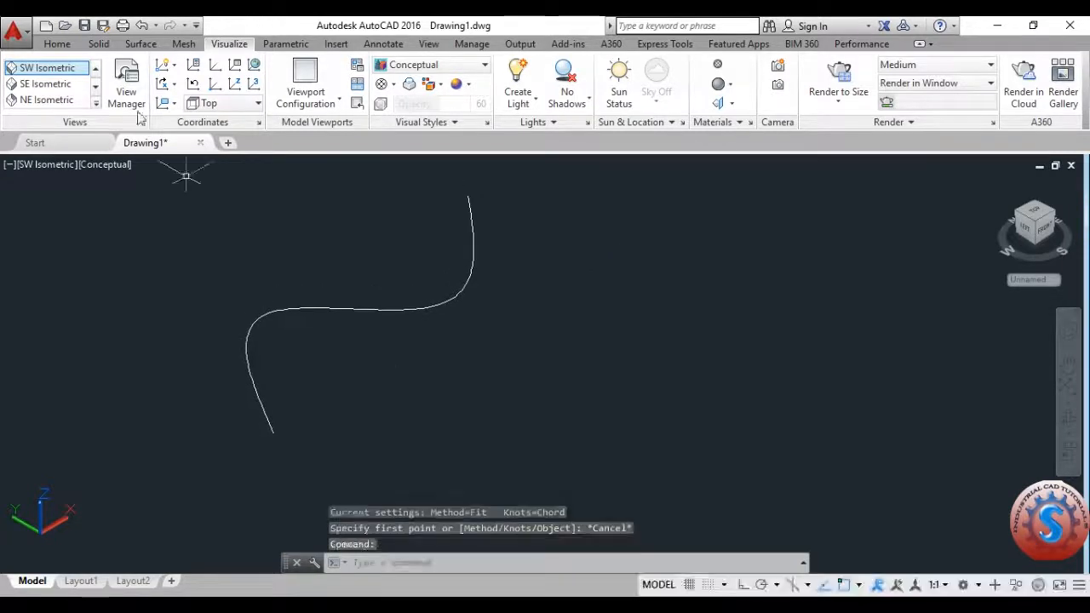
Switch to the Right view and draw a circle with a radius of about 20 centred on the spline's left endpoint
left_click(96, 70)
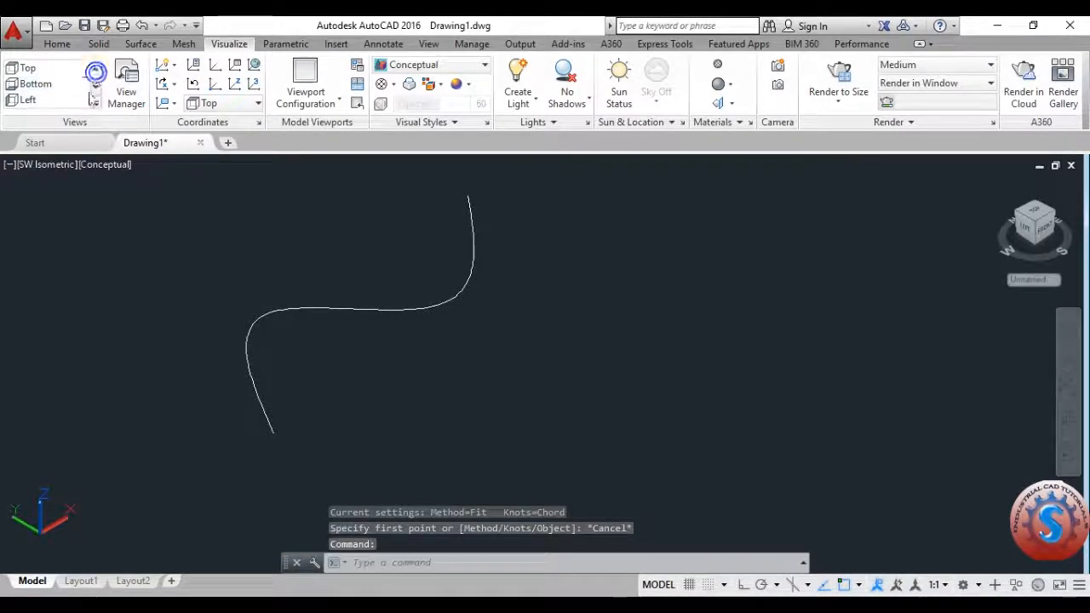
left_click(96, 103)
left_click(34, 115)
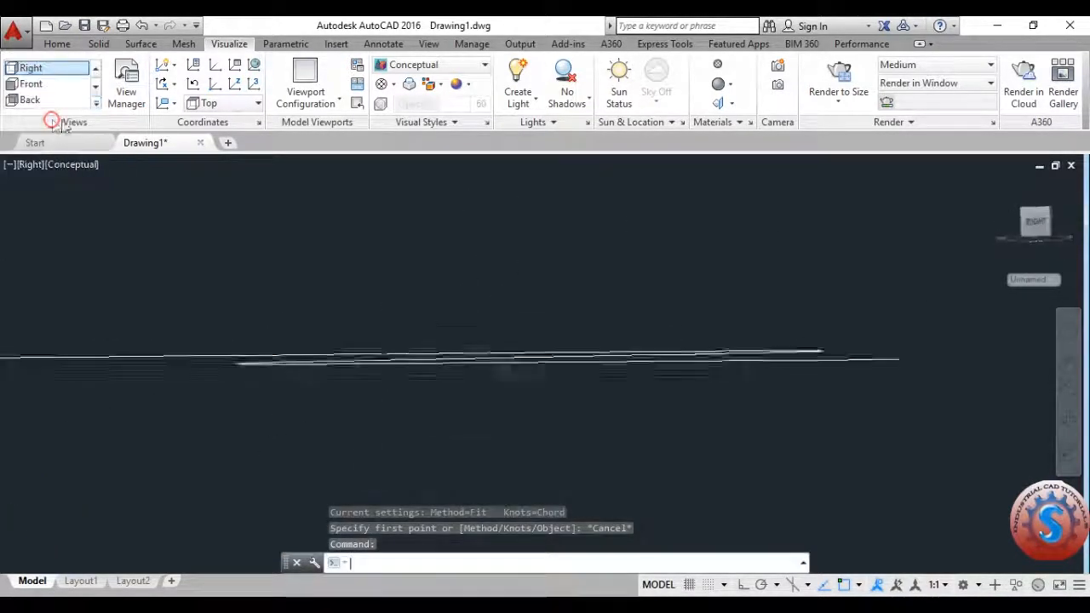
type("c")
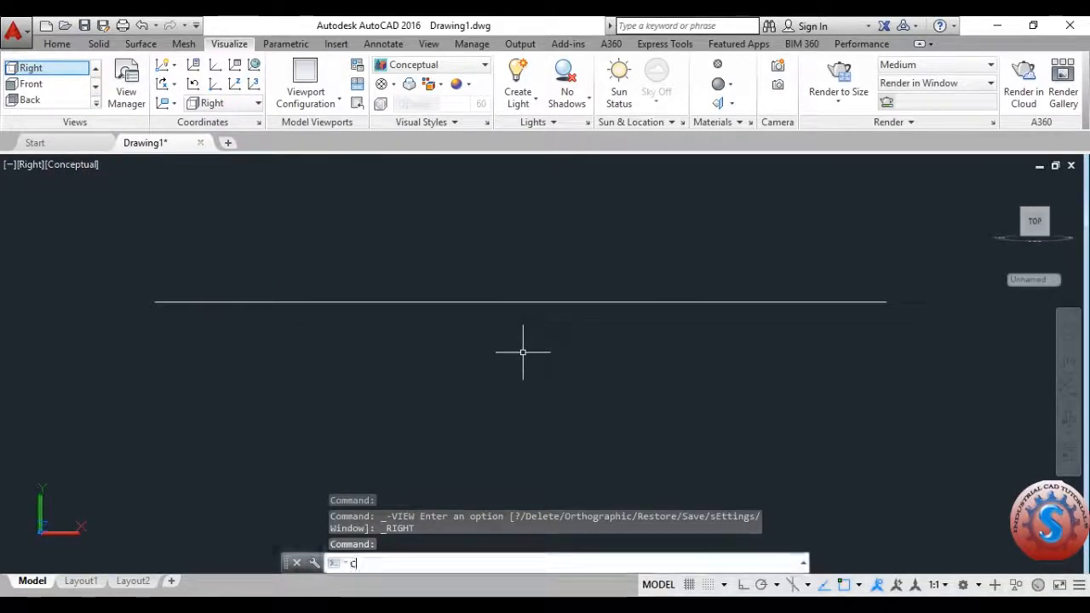
key("Return")
left_click(155, 299)
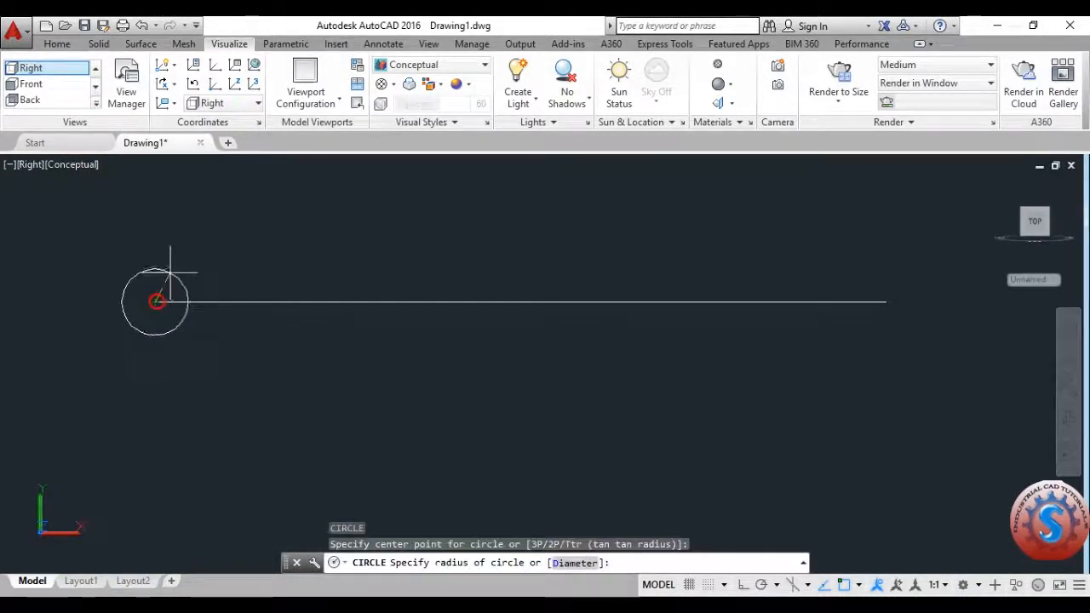
left_click(177, 242)
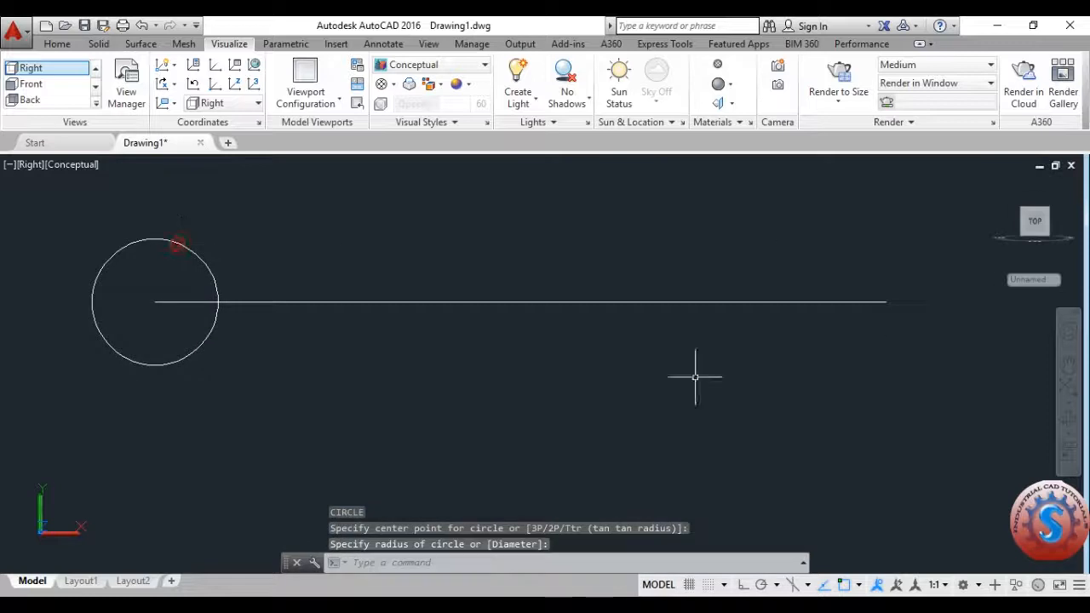
Return to the SW Isometric view and erase the circle at the spline's lower end
left_click(95, 103)
left_click(85, 163)
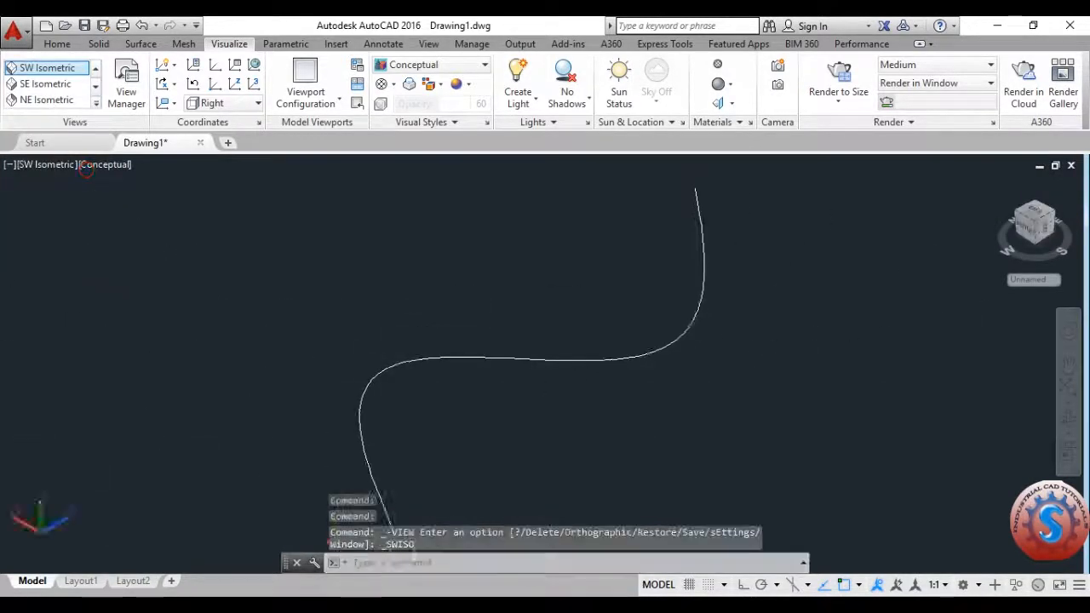
scroll(469, 370, "up", 3)
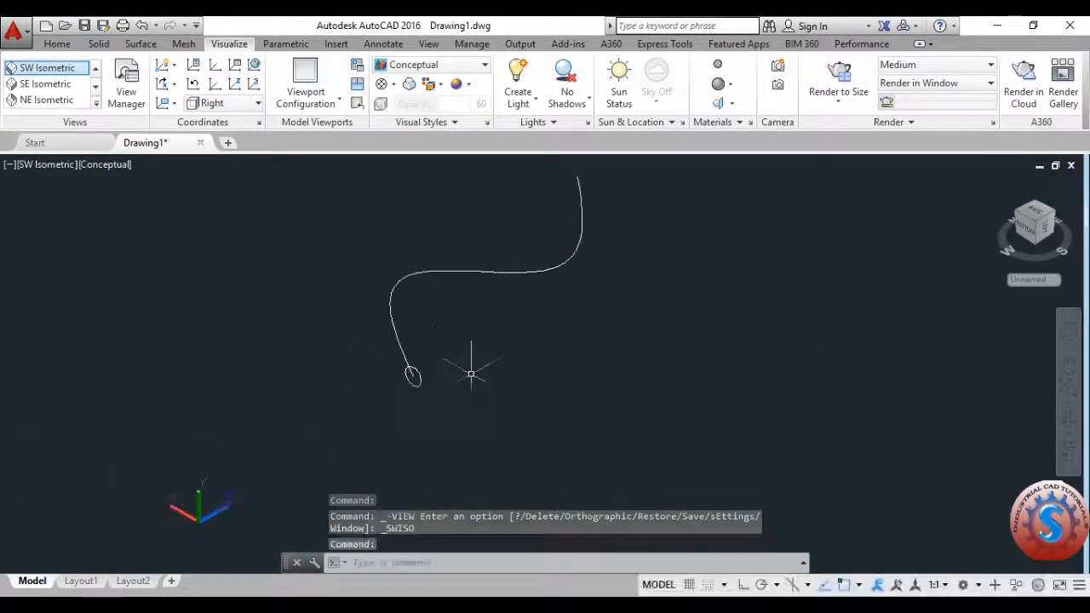
left_click(391, 381)
key("Delete")
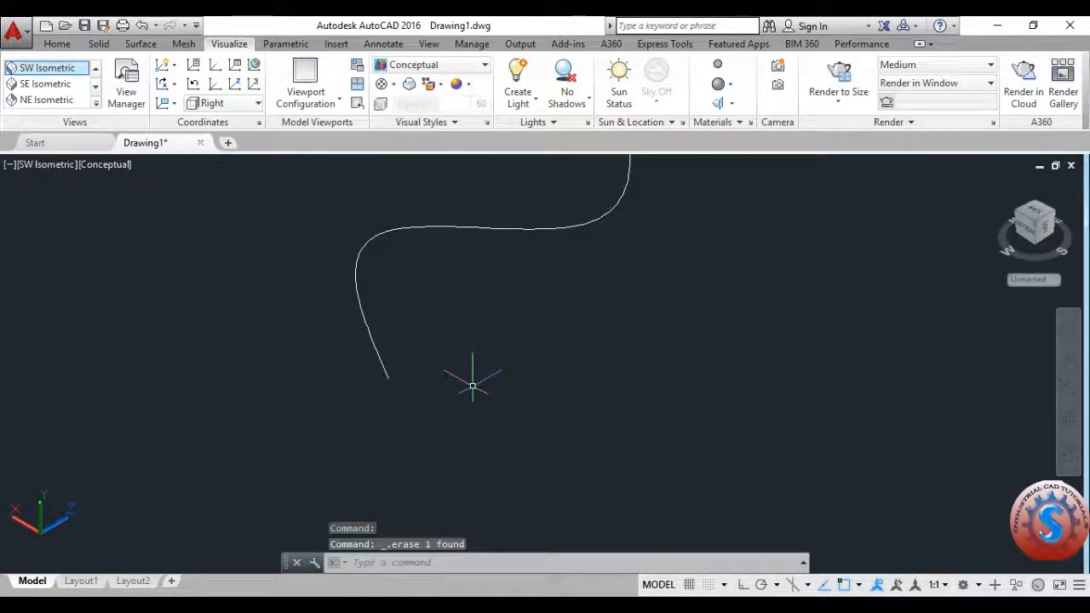
type("c")
key("Return")
left_click(387, 376)
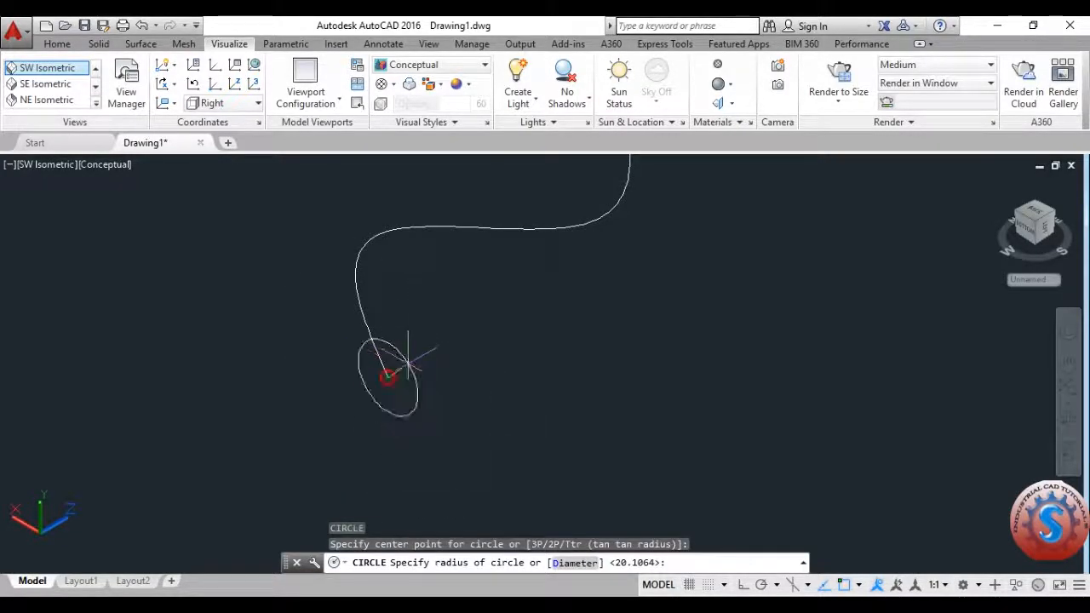
key("Escape")
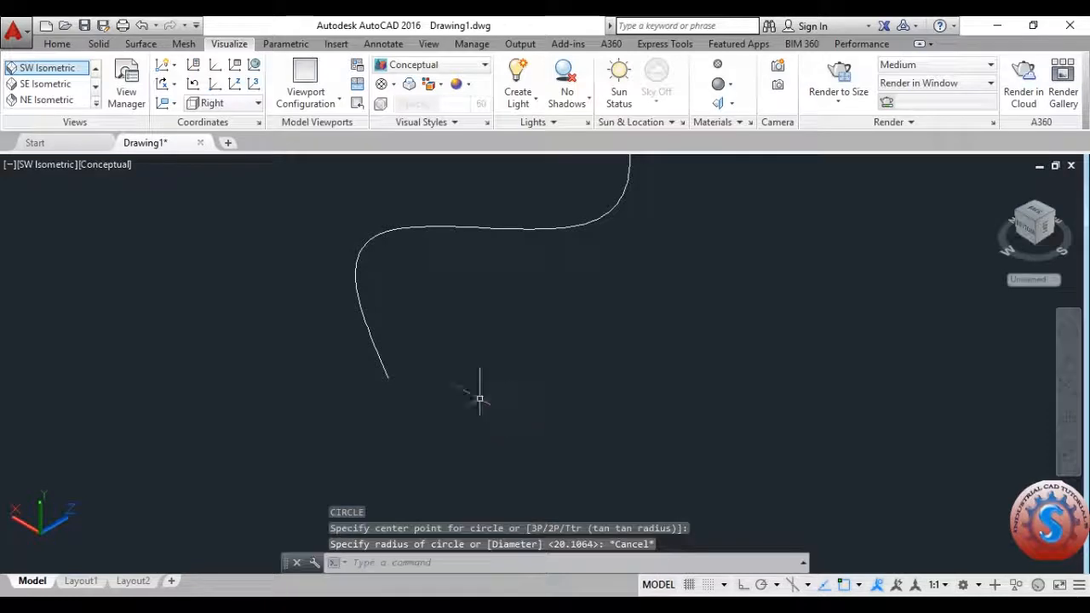
Switch to the Back view and draw a circle centred on the spline's endpoint at its left end
left_click(95, 68)
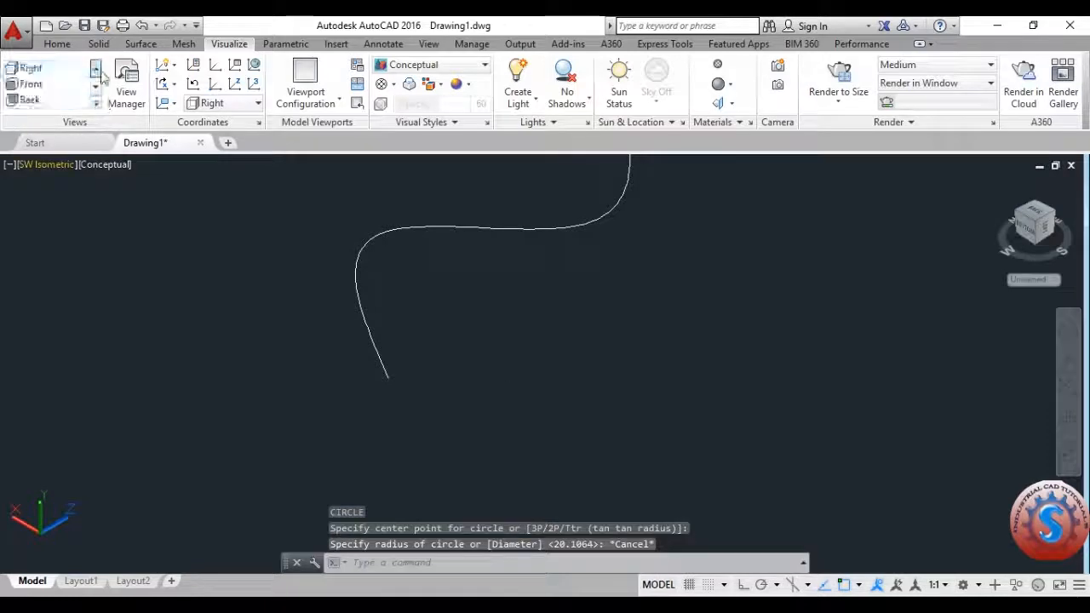
left_click(95, 68)
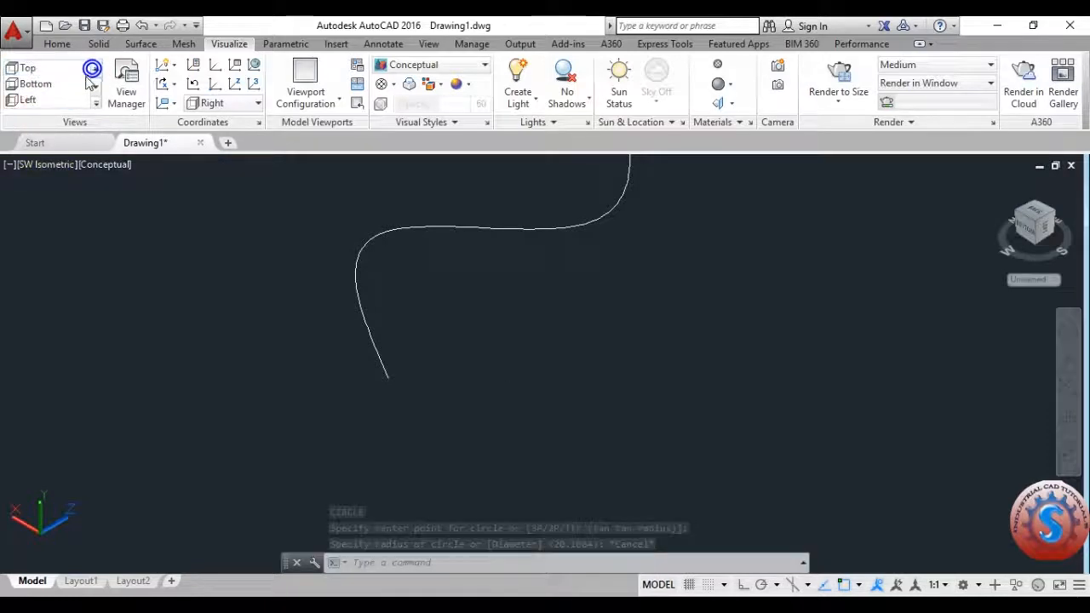
left_click(96, 103)
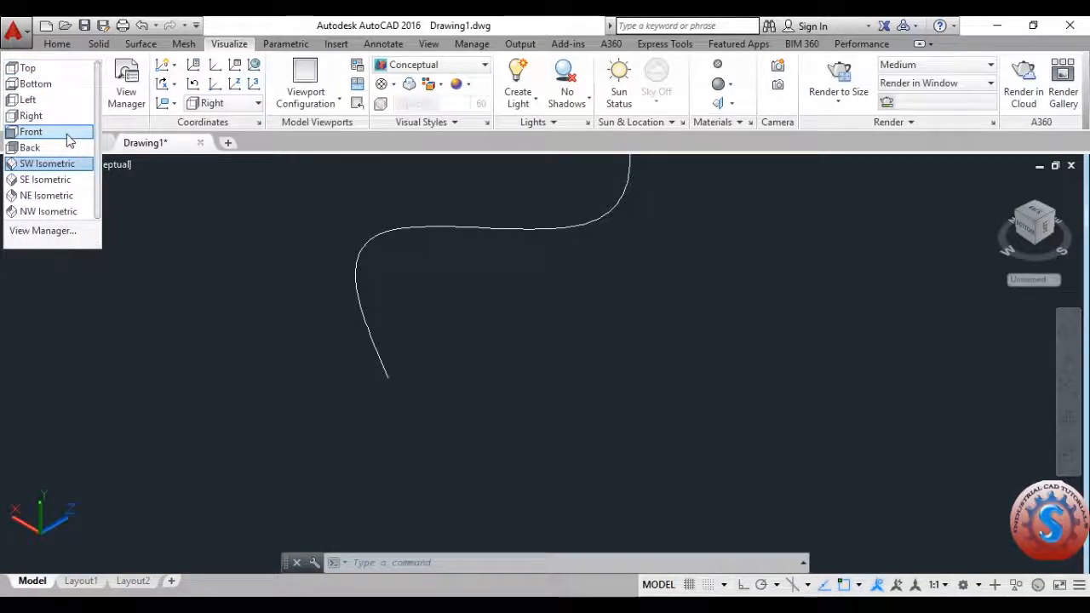
left_click(60, 149)
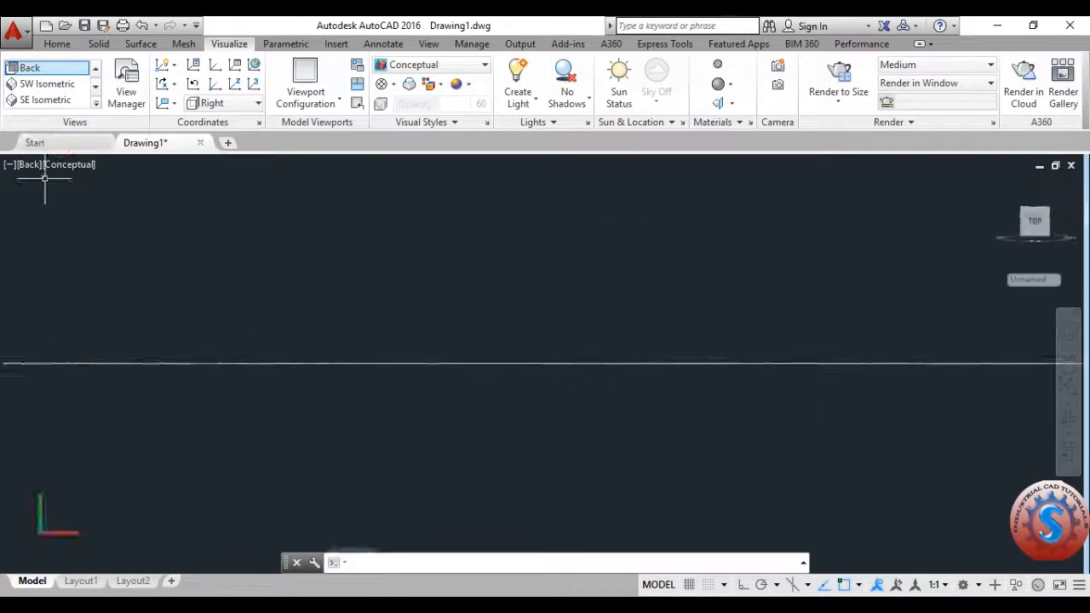
type("c")
key("Return")
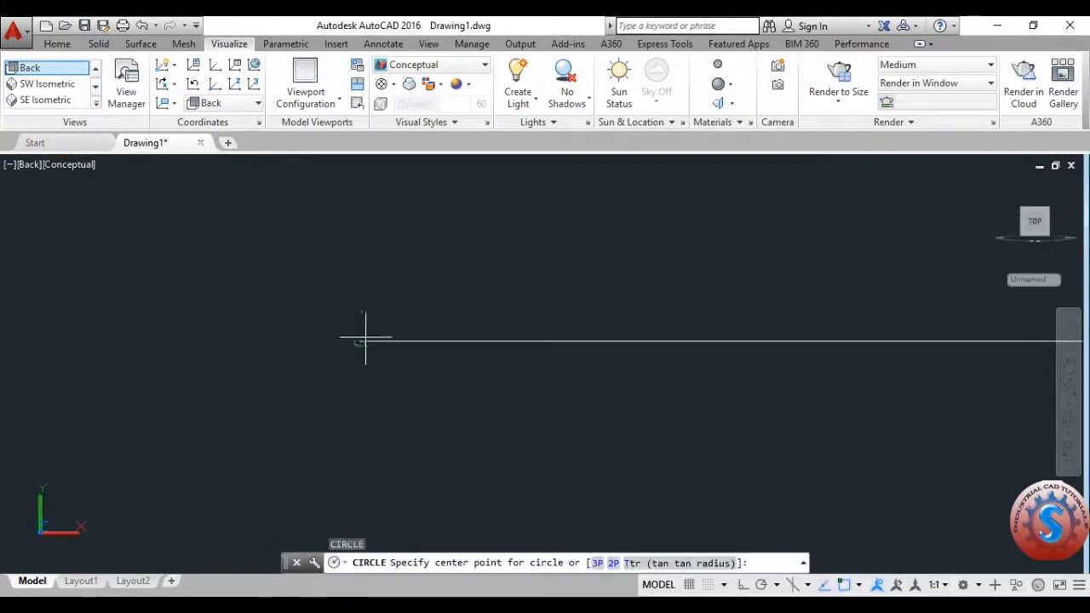
left_click(359, 341)
left_click(389, 281)
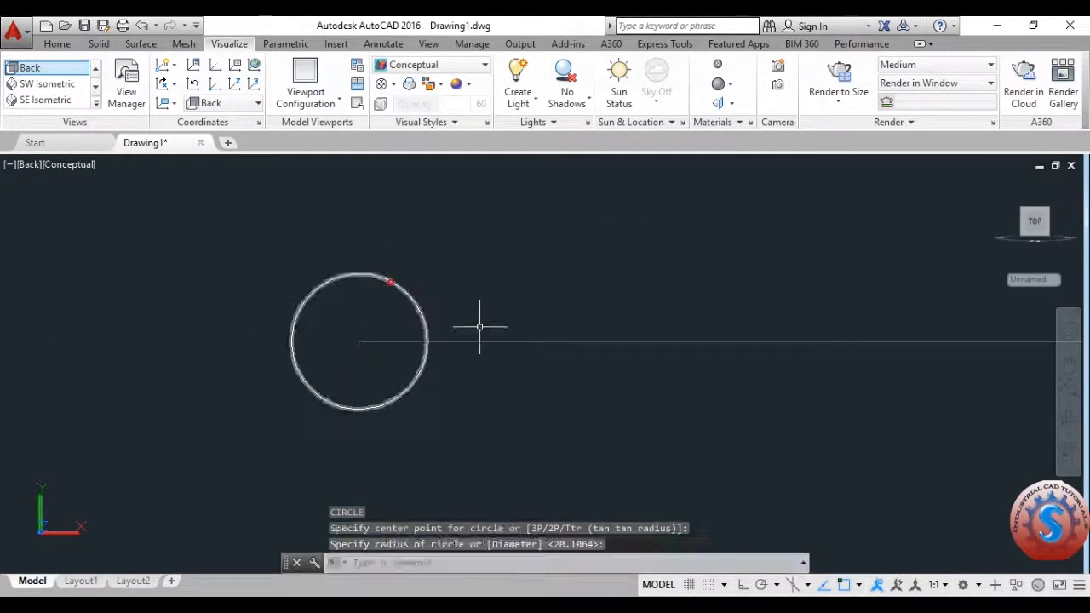
Return to the SW Isometric view and sweep the circle along the S-shaped spline with the creation mode set to Surface
left_click(95, 102)
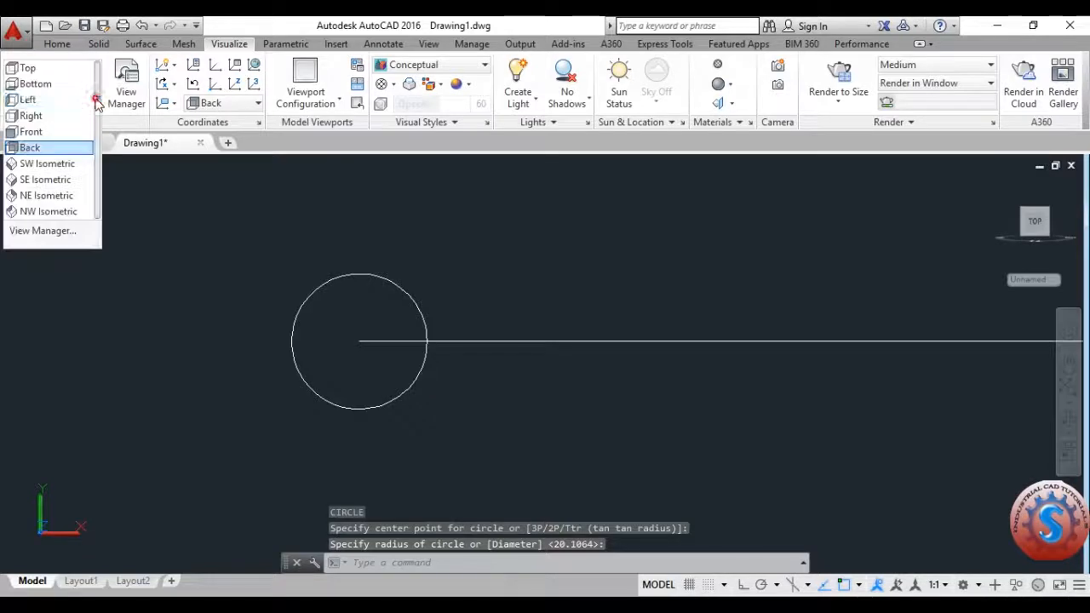
left_click(68, 170)
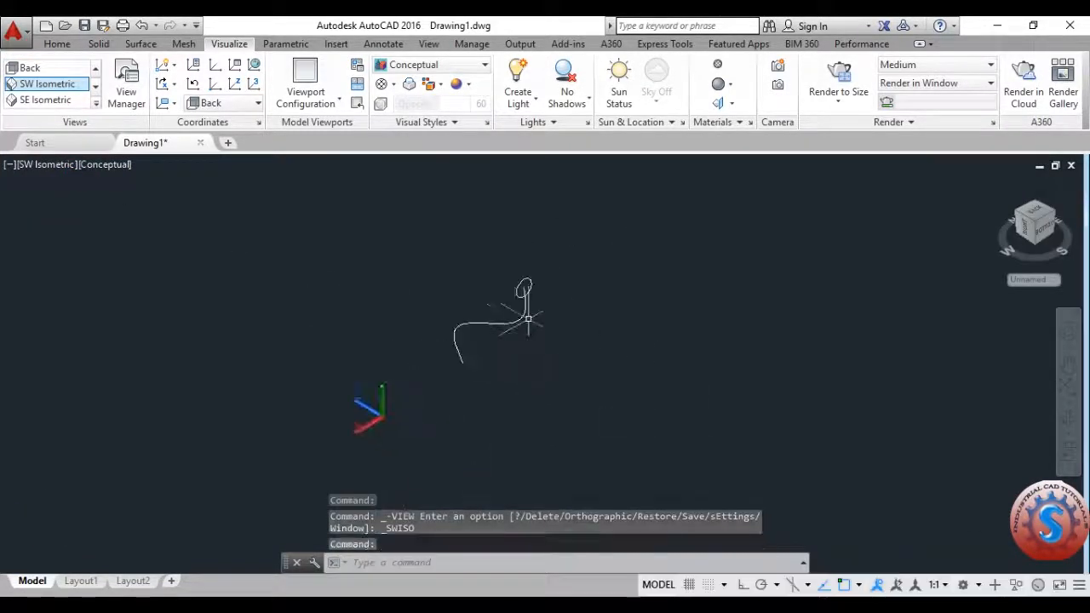
middle_click_drag(553, 332, 519, 347)
type("s")
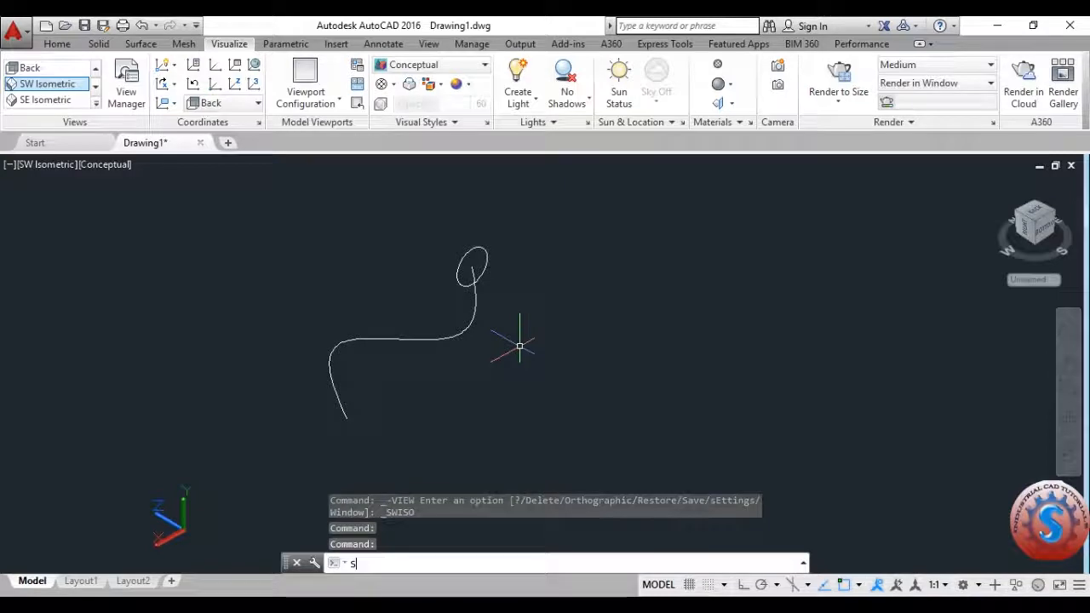
key("Return")
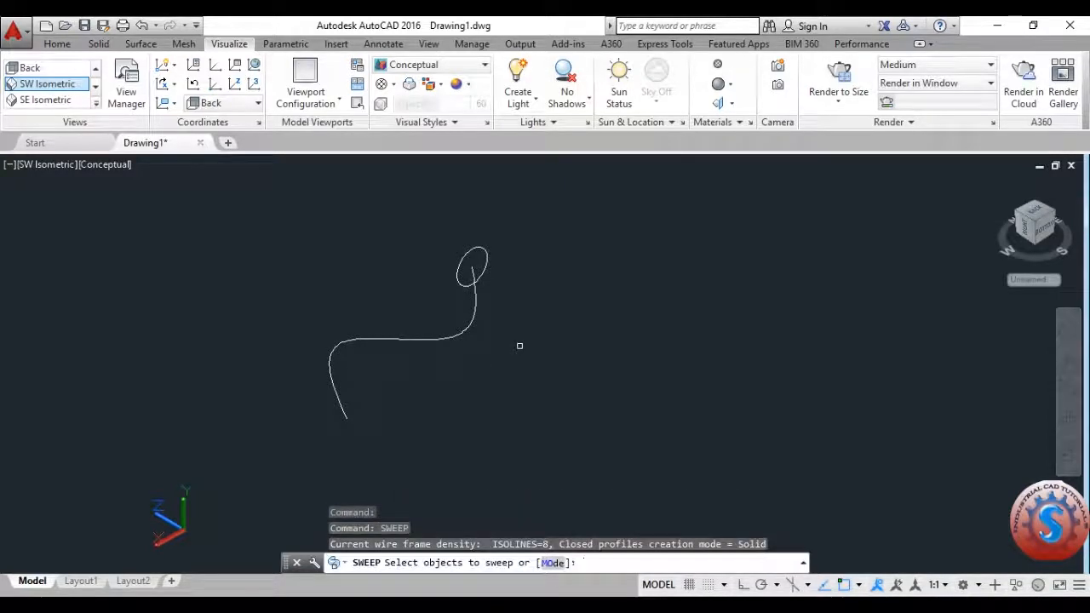
left_click(553, 563)
left_click(611, 562)
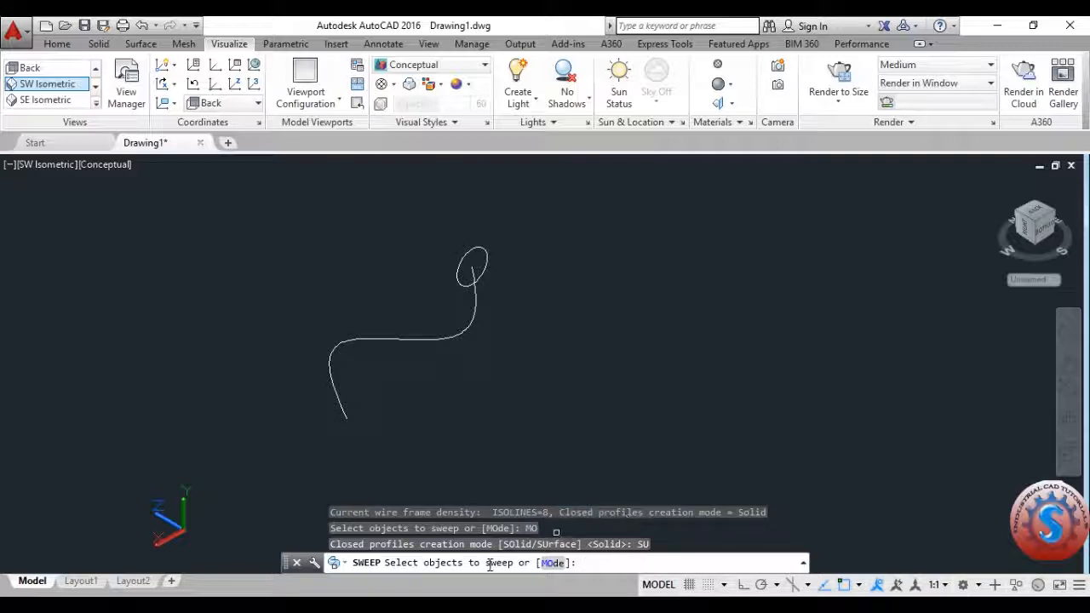
left_click(485, 260)
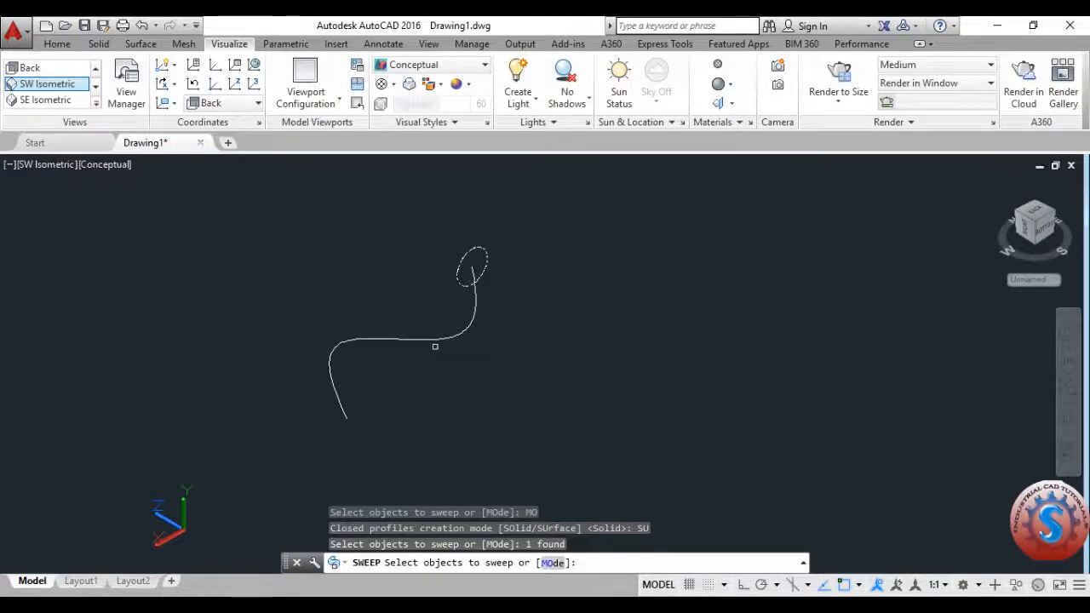
key("Return")
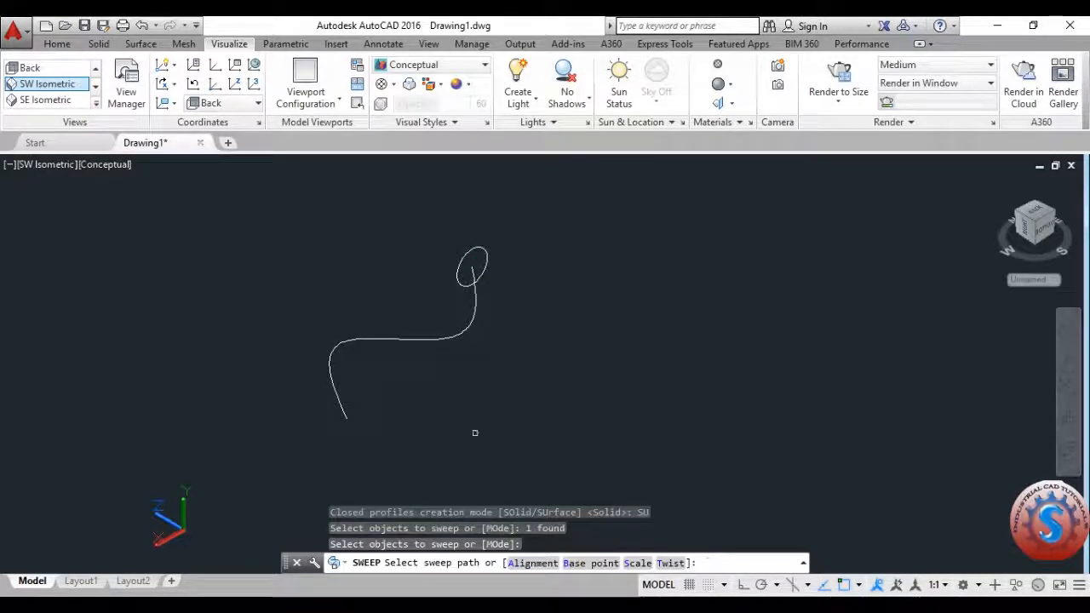
left_click(417, 338)
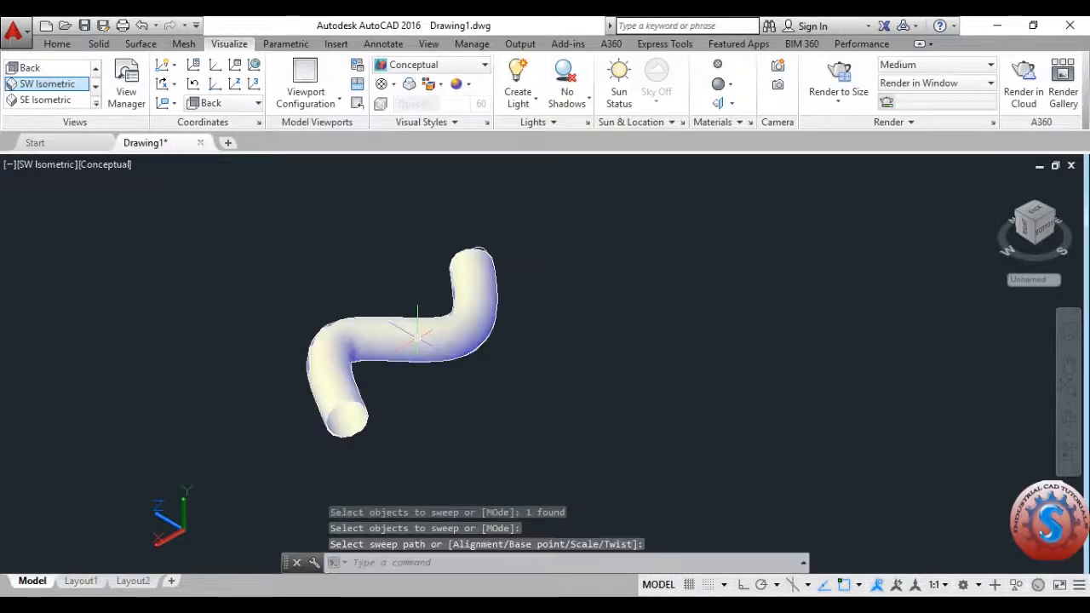
Inspect the swept tube from several sides with free orbit and return to the SW Isometric view
middle_click_drag(508, 429, 435, 441)
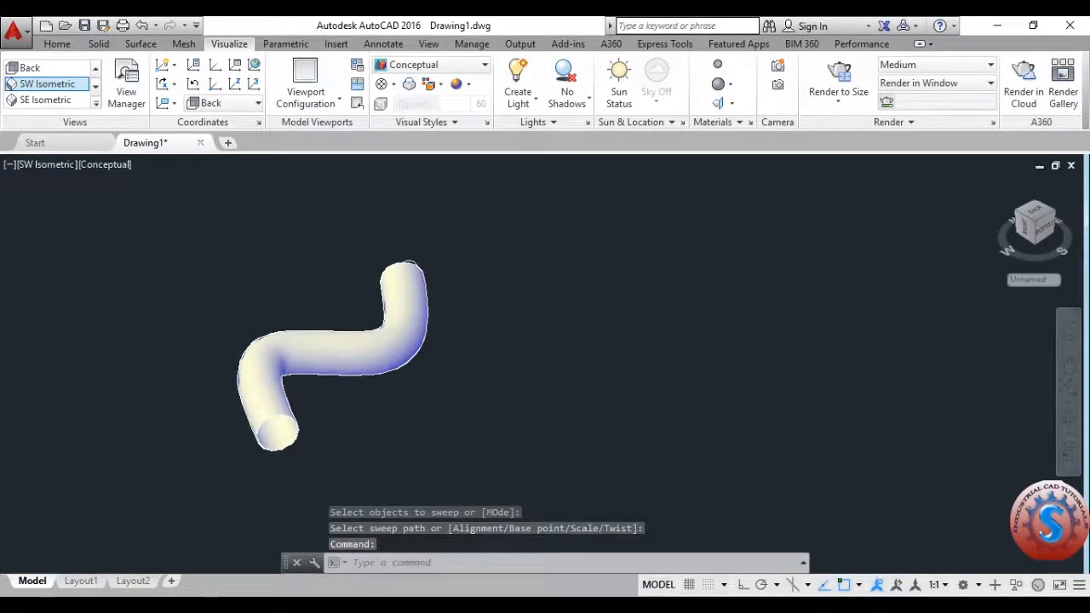
scroll(353, 449, "up", 2)
middle_click_drag(353, 449, 377, 465)
scroll(471, 259, "up", 2)
scroll(470, 258, "down", 4)
scroll(468, 249, "up", 3)
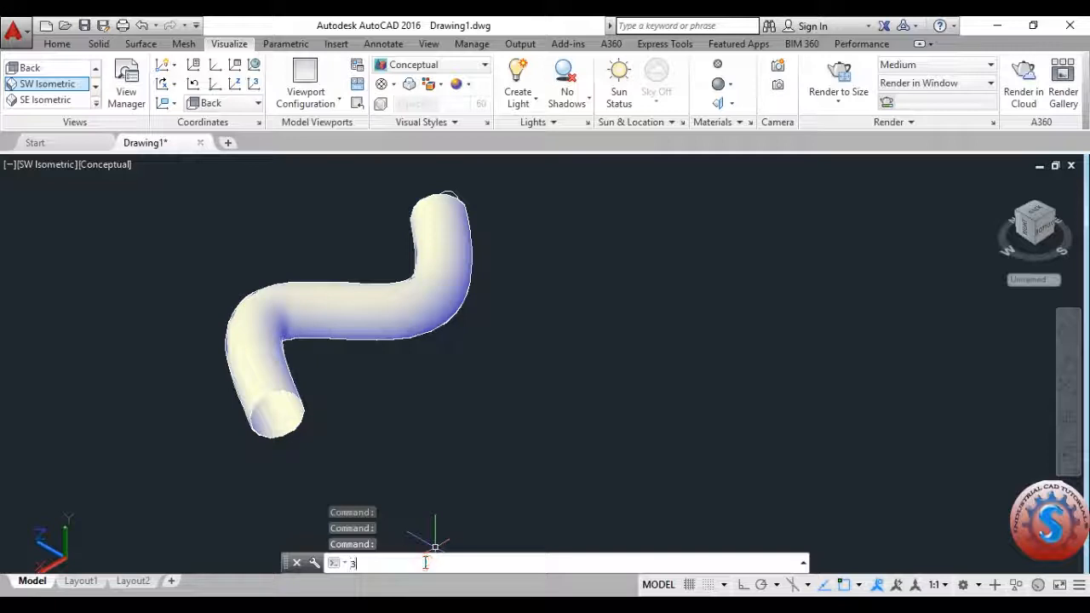
type("DFORBIT")
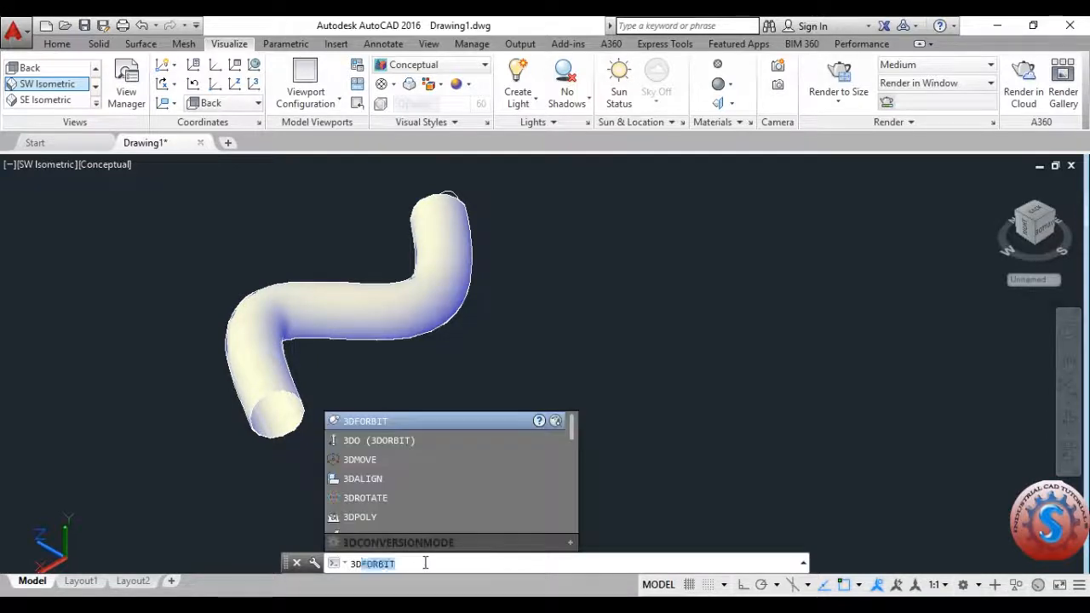
key("Return")
left_click_drag(558, 307, 436, 324)
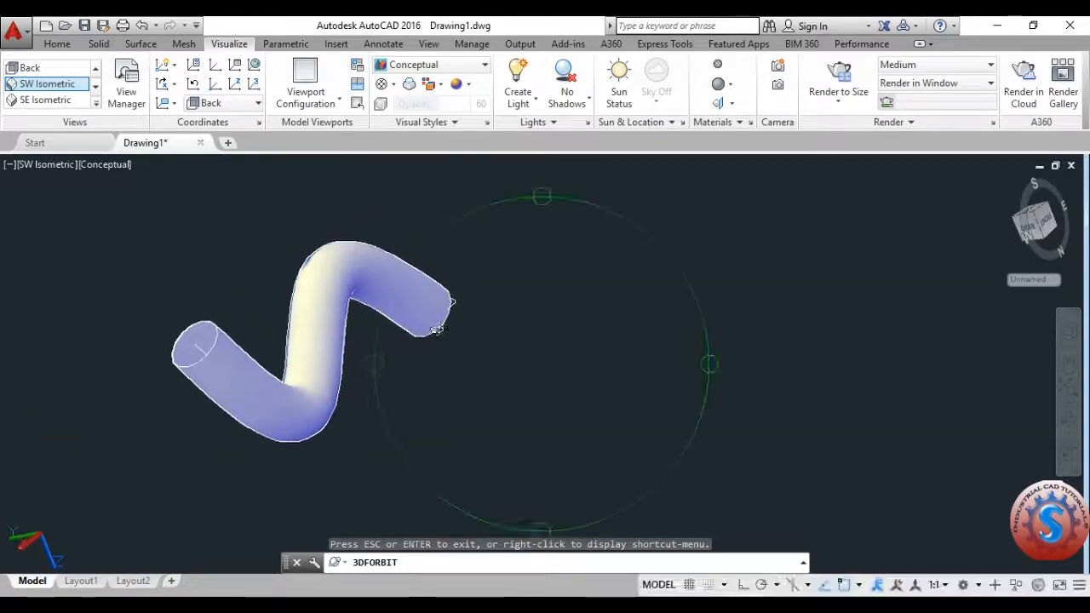
left_click(96, 104)
left_click(57, 166)
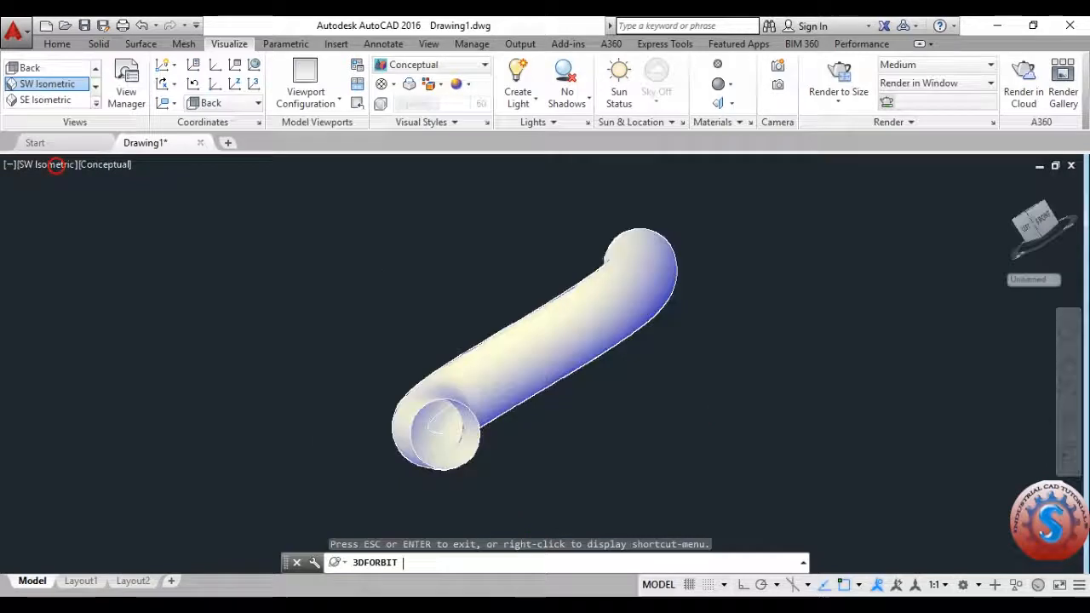
scroll(448, 364, "up", 5)
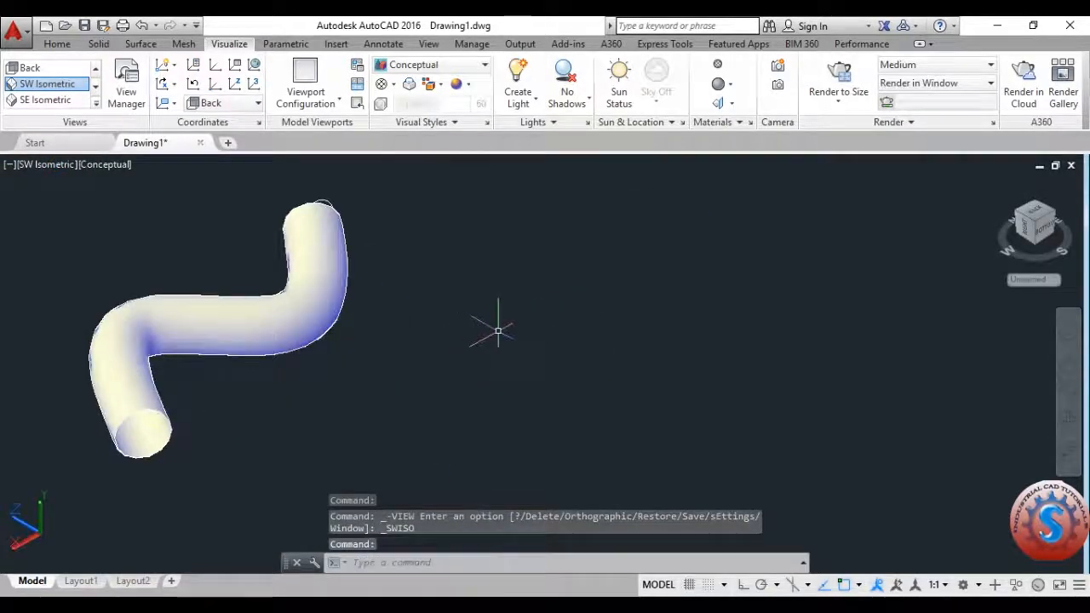
scroll(486, 324, "down", 3)
scroll(525, 336, "up", 2)
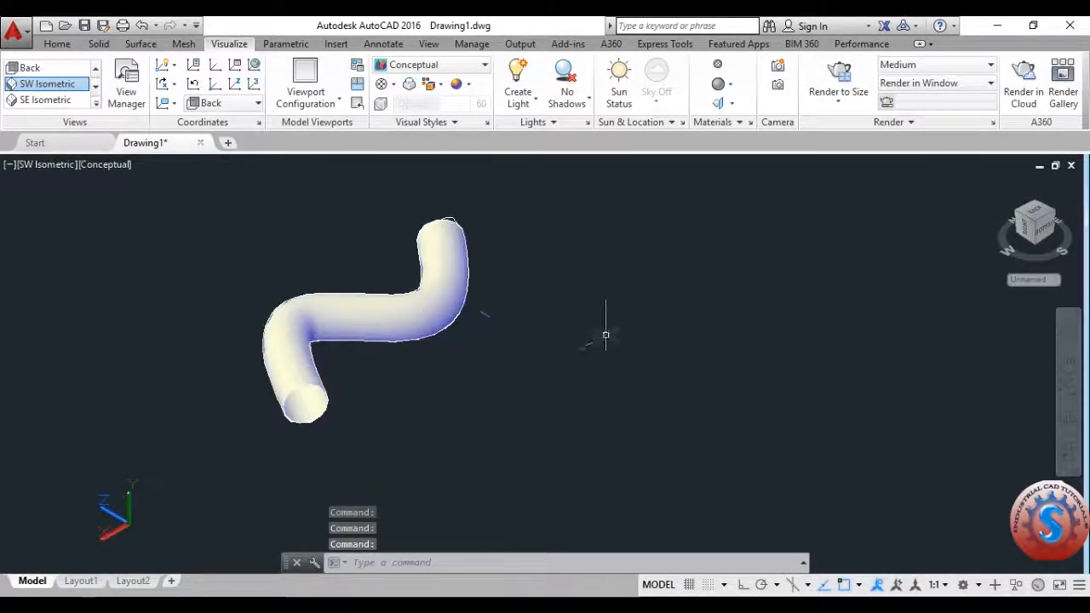
middle_click_drag(596, 329, 537, 345)
Draw a second S-shaped spline through four points beside the swept tube and end the spline command
left_click(399, 560)
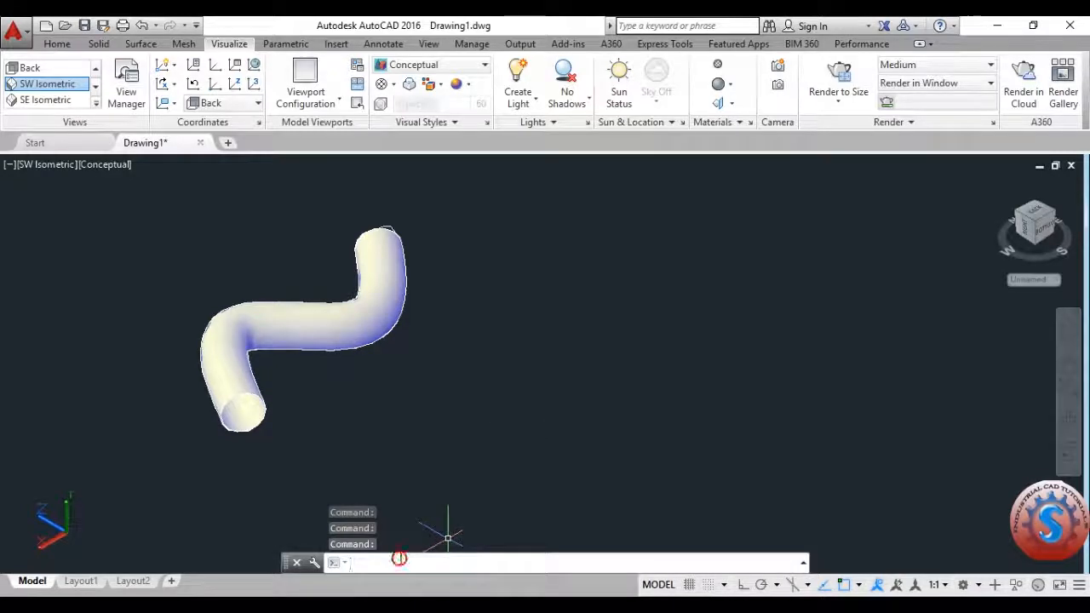
key("Escape")
key("Escape")
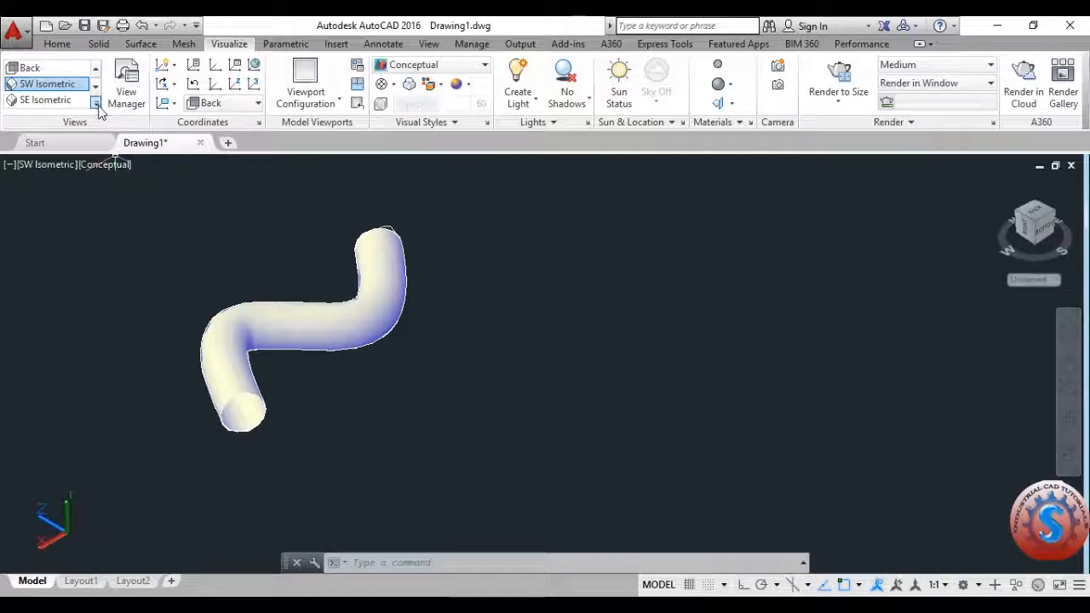
type("spline")
key("Return")
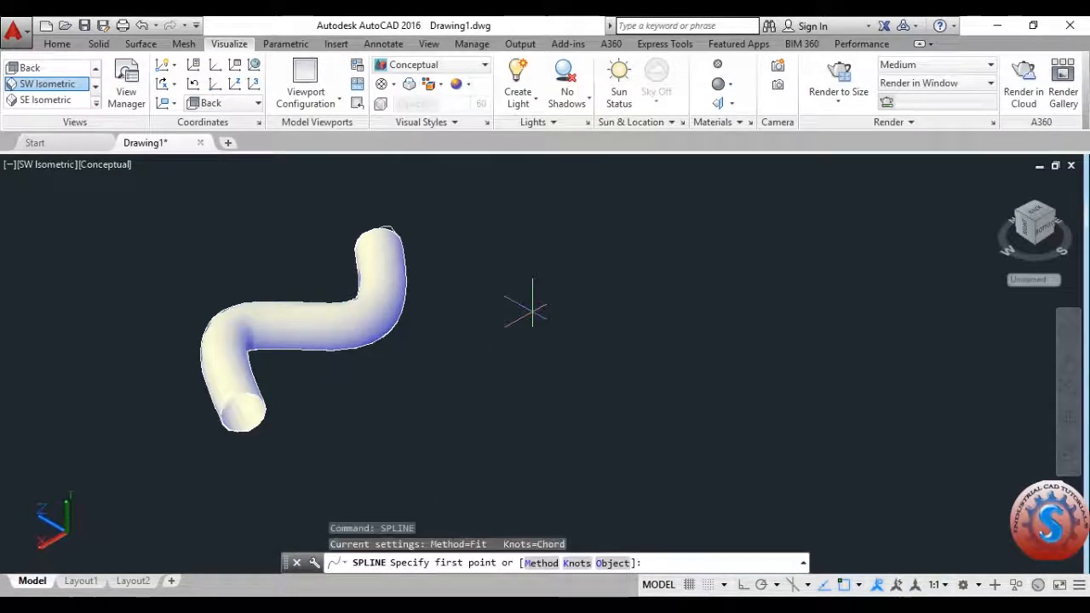
left_click(454, 415)
left_click(496, 337)
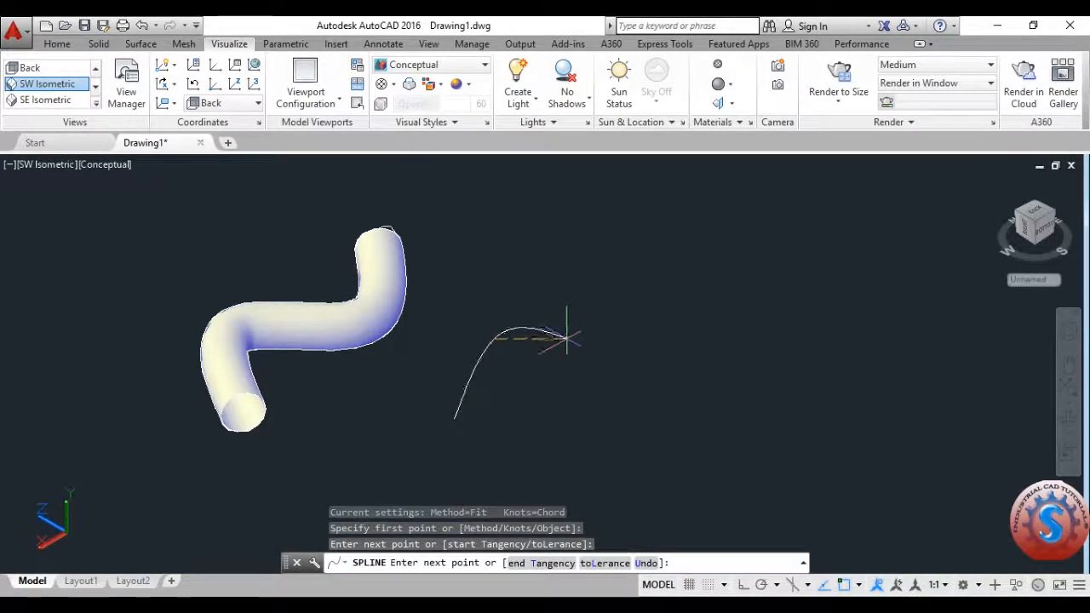
left_click(566, 339)
left_click(578, 228)
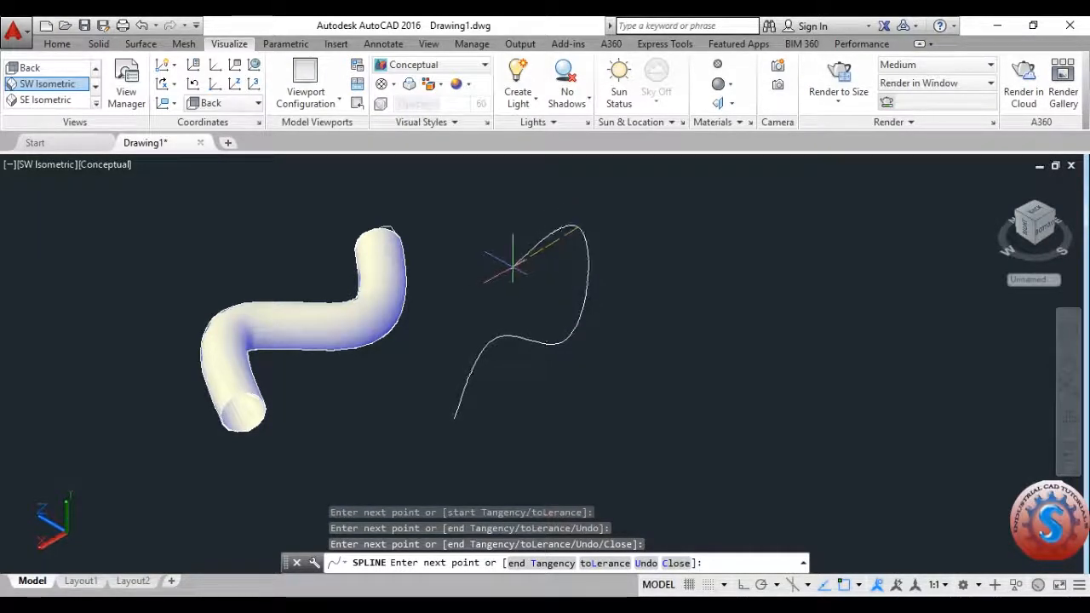
key("Return")
key("Return")
key("Escape")
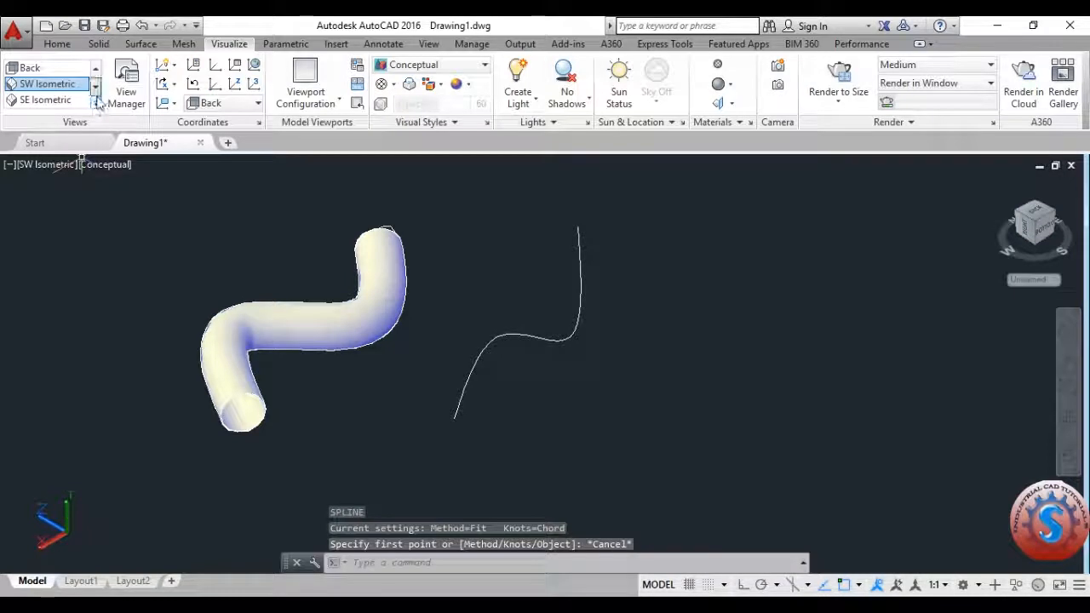
Switch to the Back view and draw a circle with a radius of about 47 centred on the new spline's lower endpoint
left_click(95, 102)
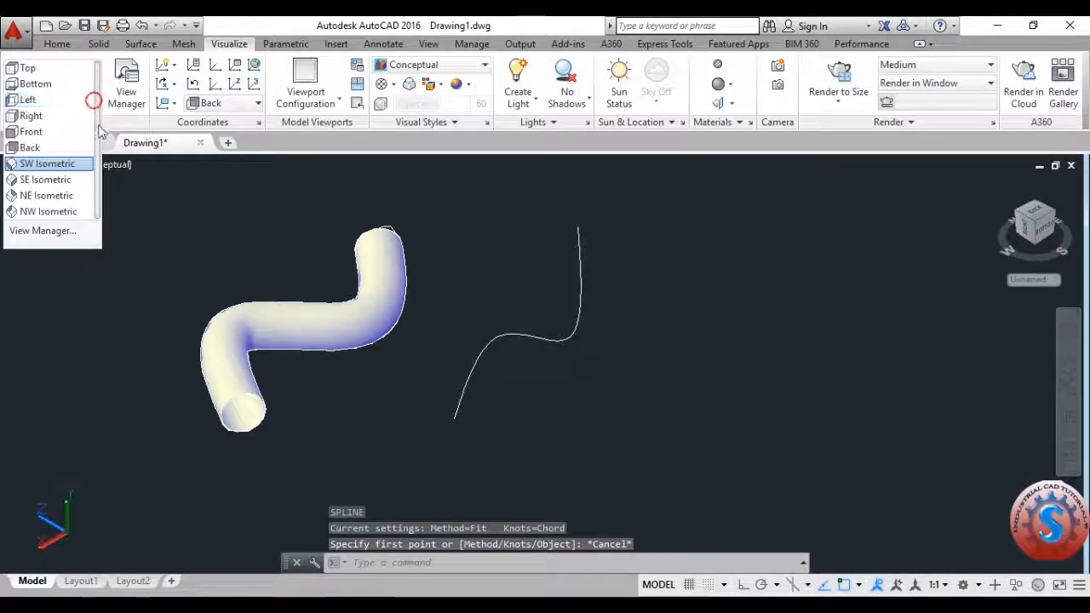
left_click(48, 139)
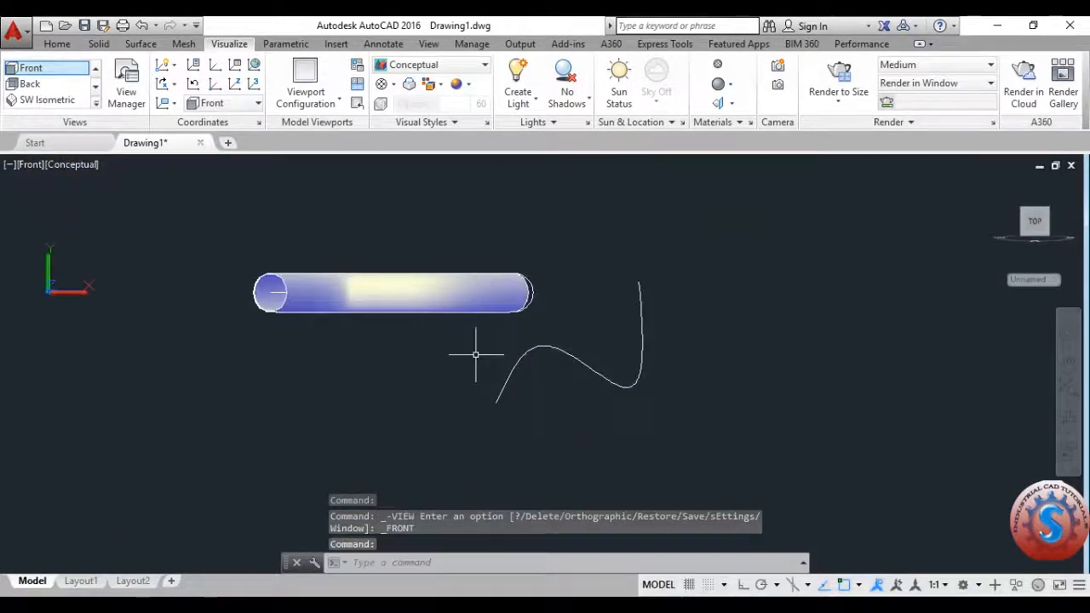
left_click(97, 70)
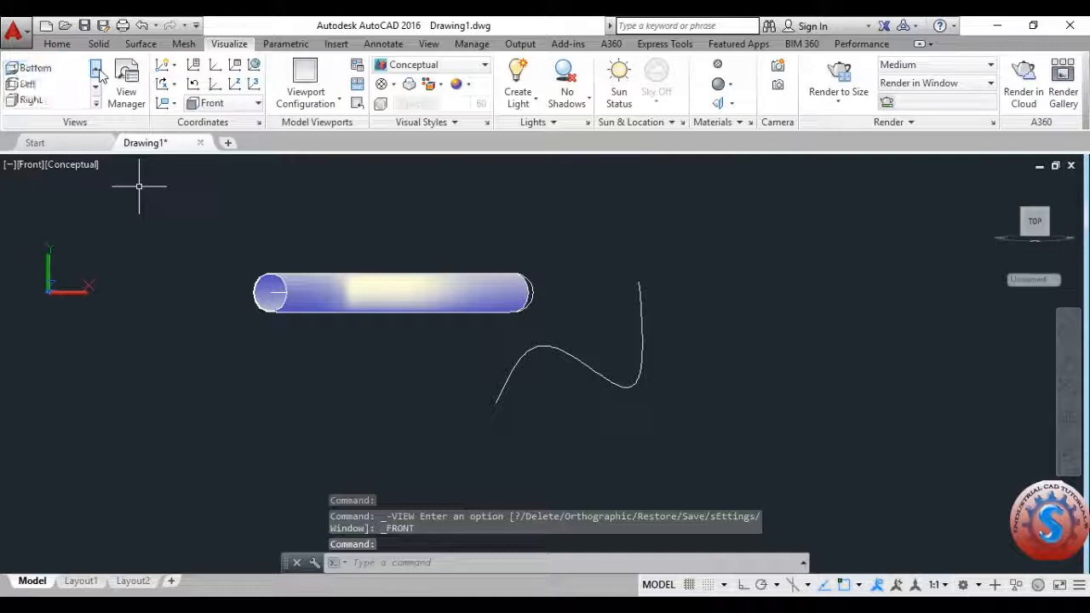
left_click(95, 102)
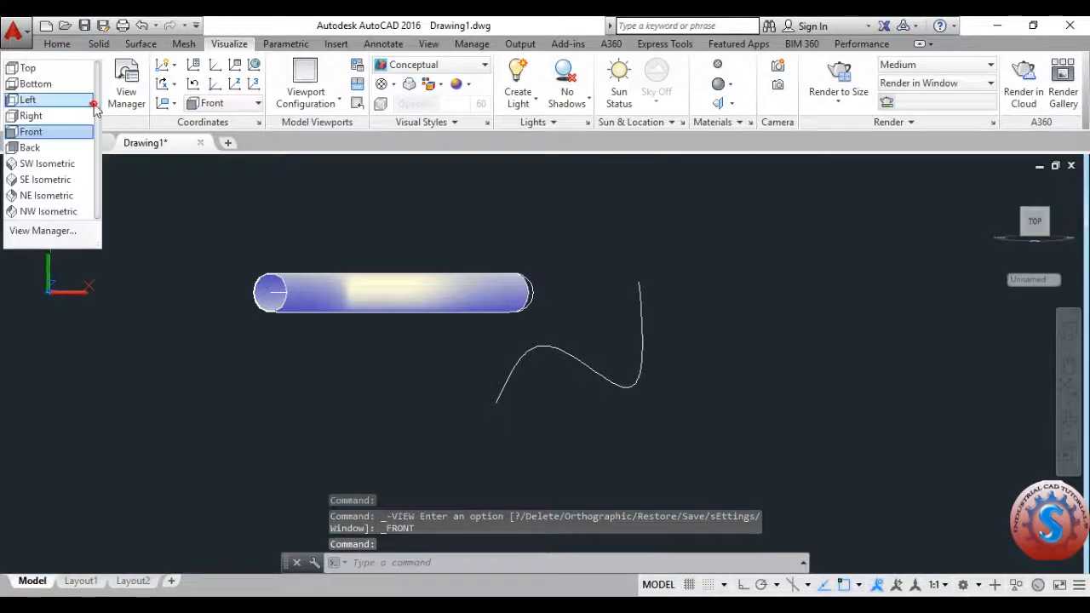
left_click(48, 146)
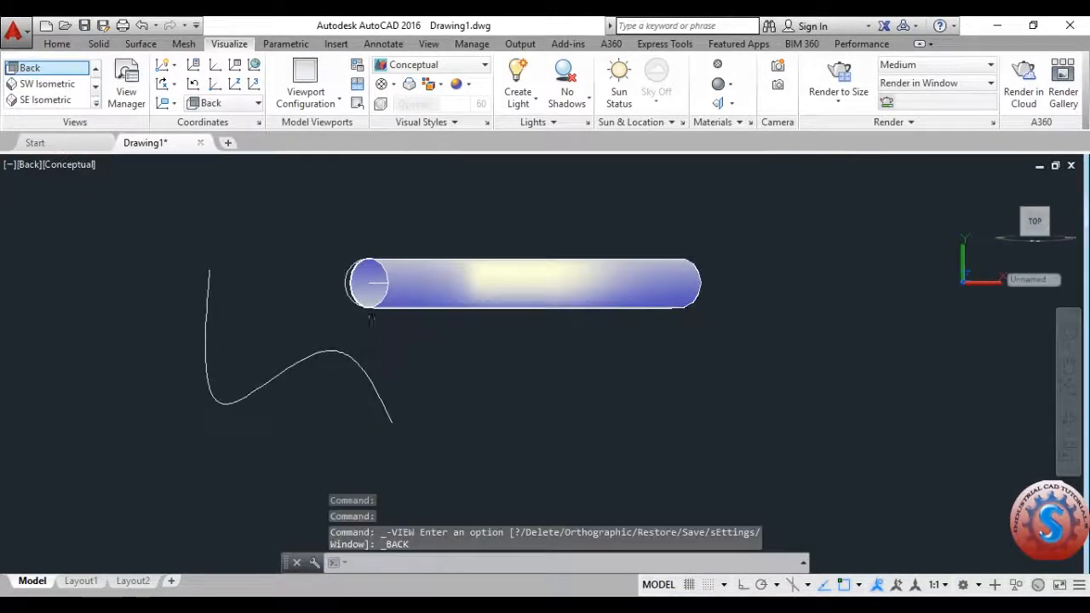
type("c")
key("Return")
key("Escape")
key("Escape")
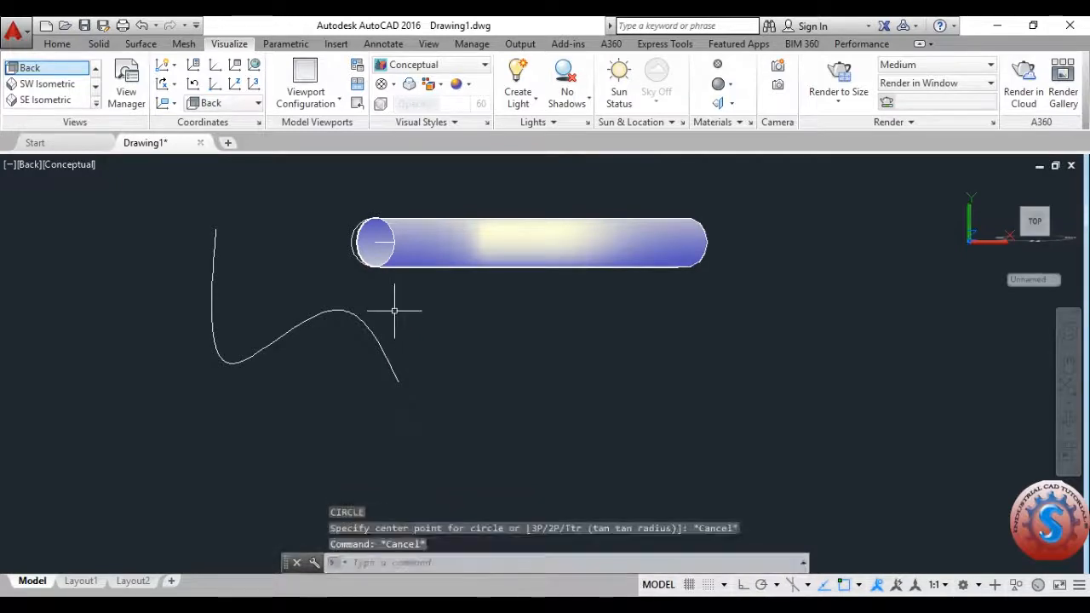
type("c")
key("Return")
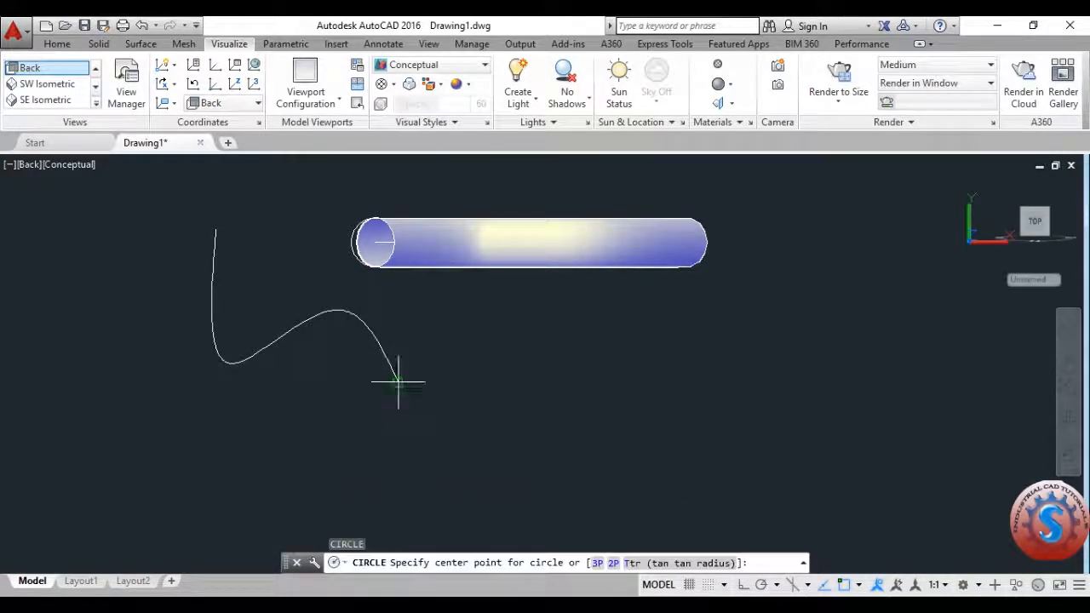
left_click(398, 382)
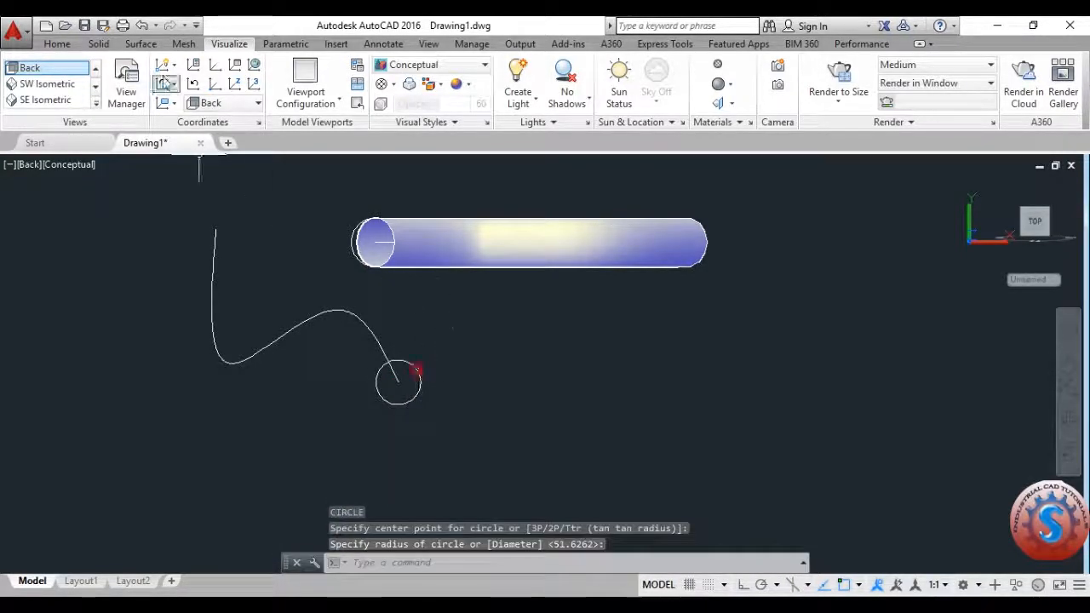
Return to the SW Isometric view and erase the circle at the new spline's lower end
left_click(95, 103)
left_click(80, 166)
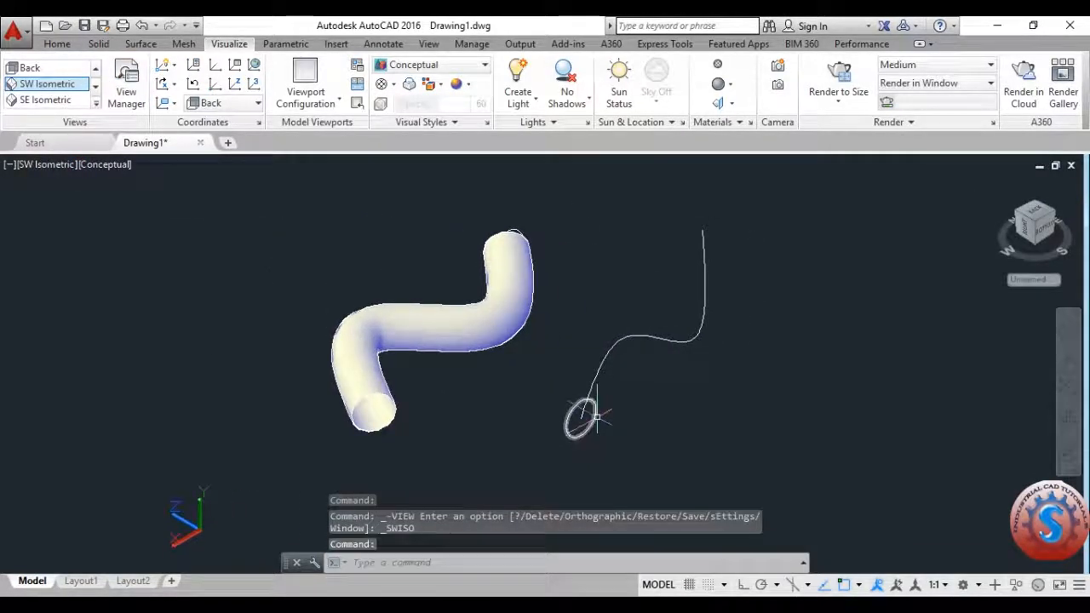
left_click(597, 415)
middle_click_drag(577, 436, 558, 437)
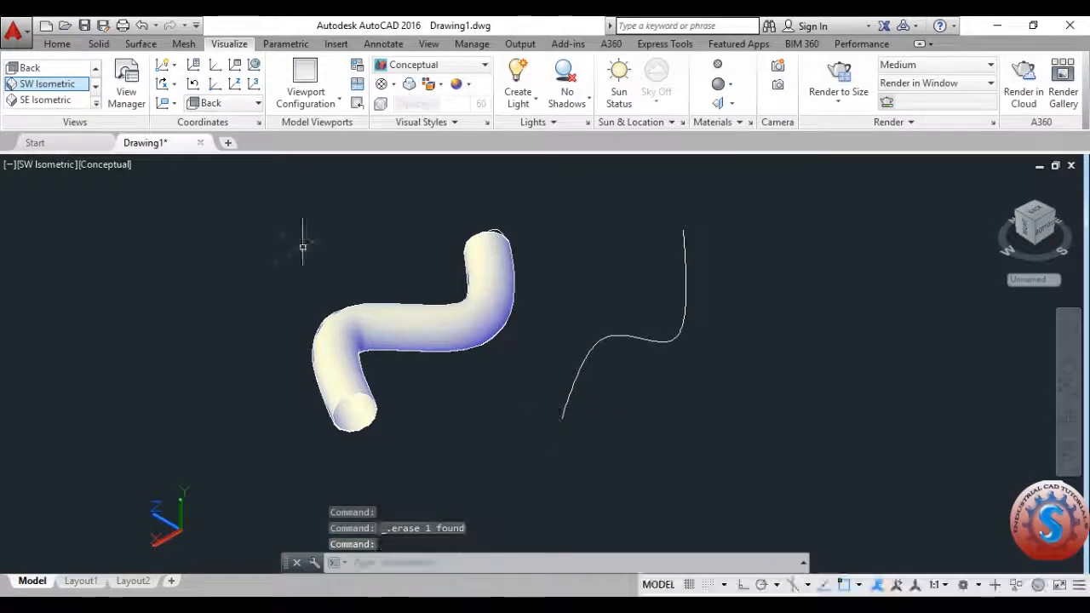
Draw a circle centred on the new spline's left endpoint in the Top view and return to the SW Isometric view
left_click(95, 69)
left_click(95, 69)
left_click(73, 71)
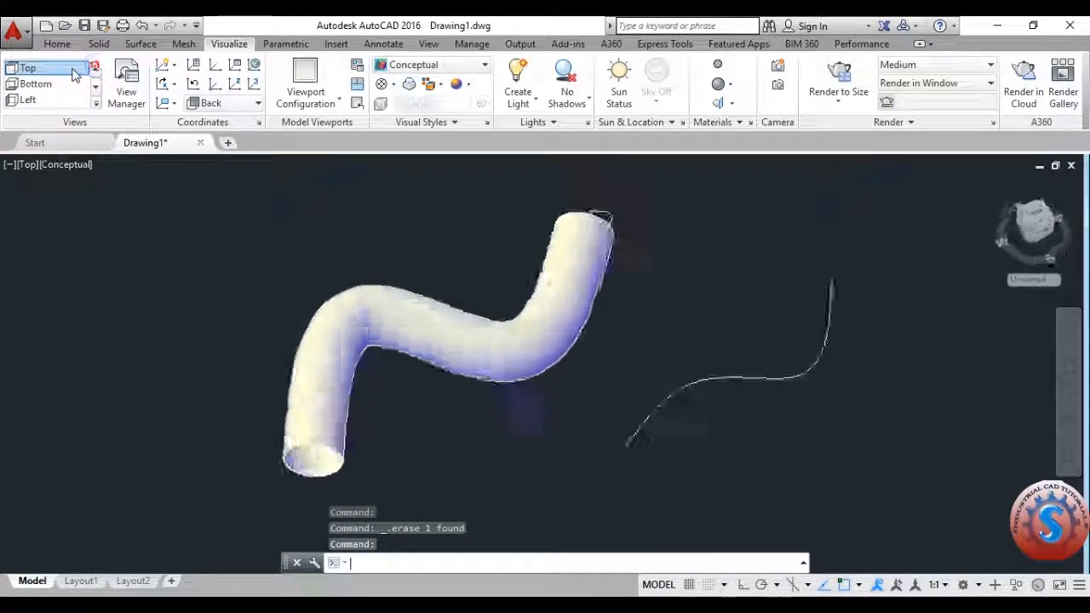
type("c")
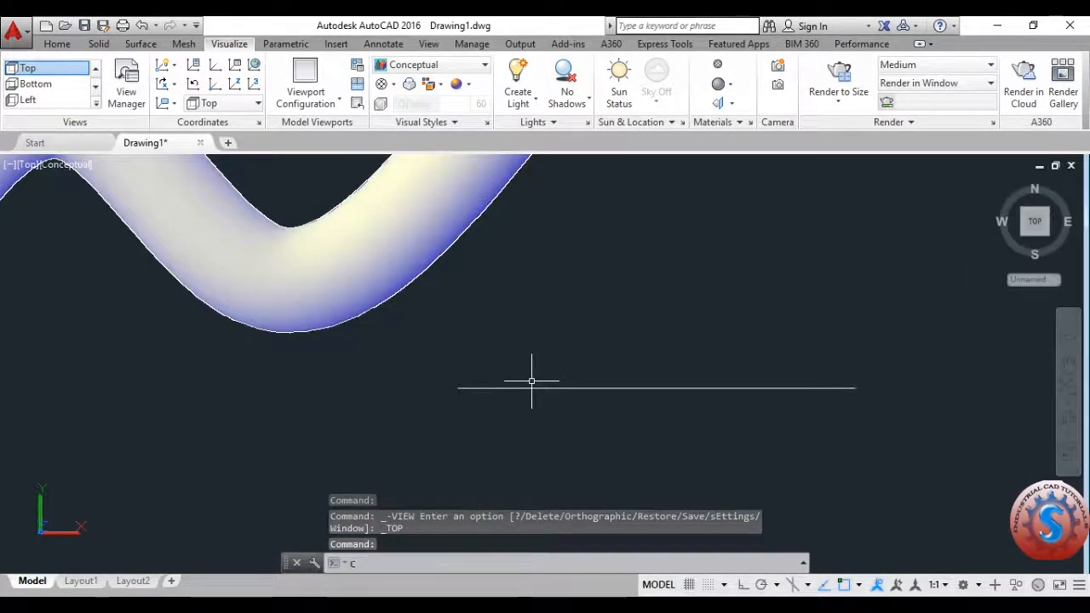
key("Return")
left_click(458, 388)
left_click(471, 353)
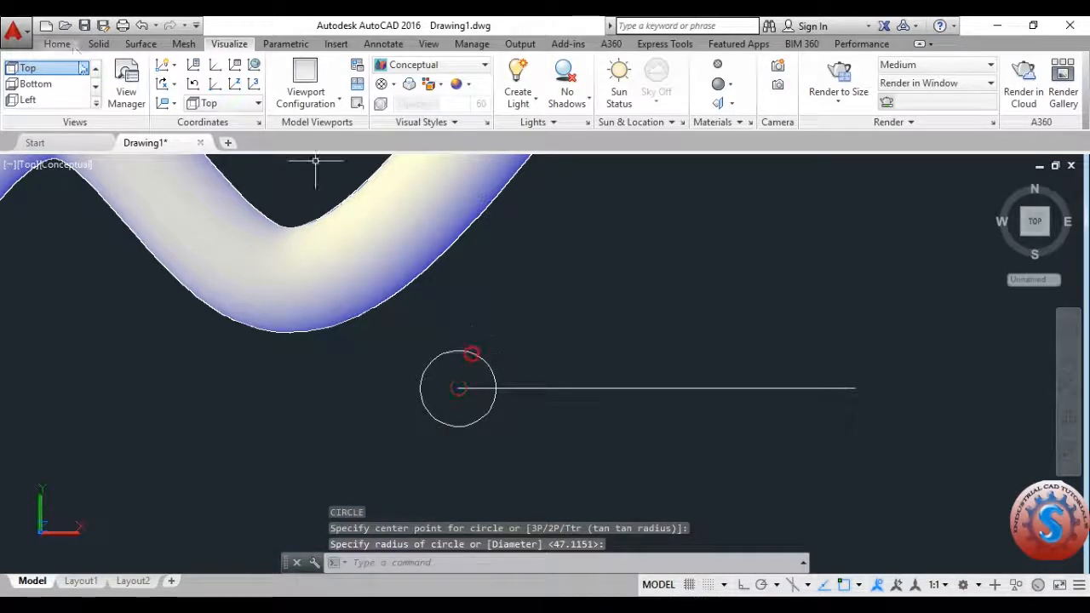
left_click(97, 103)
left_click(73, 162)
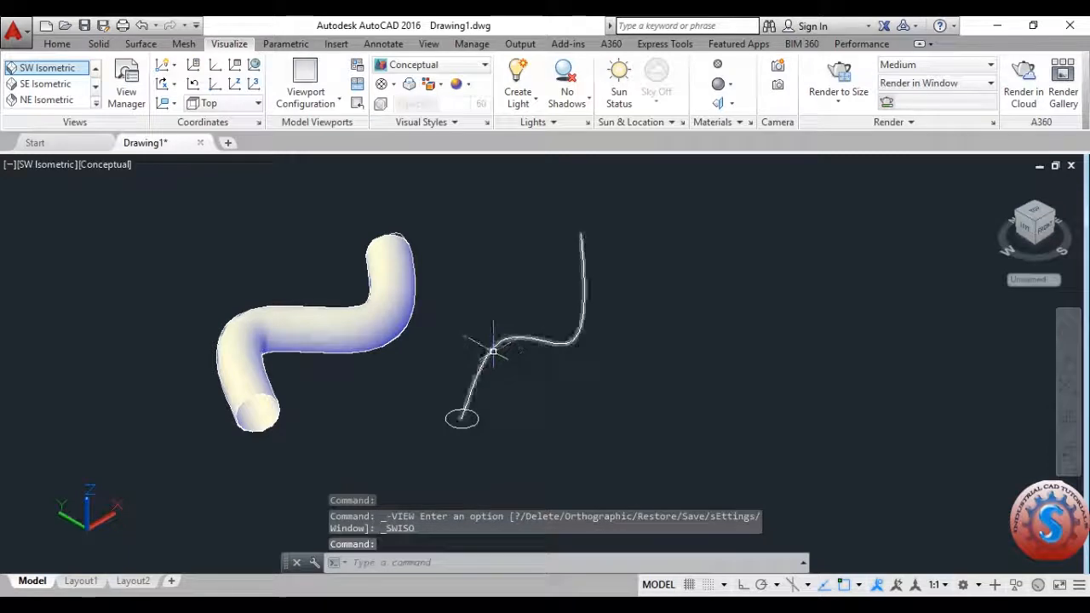
middle_click_drag(600, 379, 587, 397)
scroll(603, 383, "up", 3)
scroll(601, 384, "down", 4)
type("SwEEP")
key("Return")
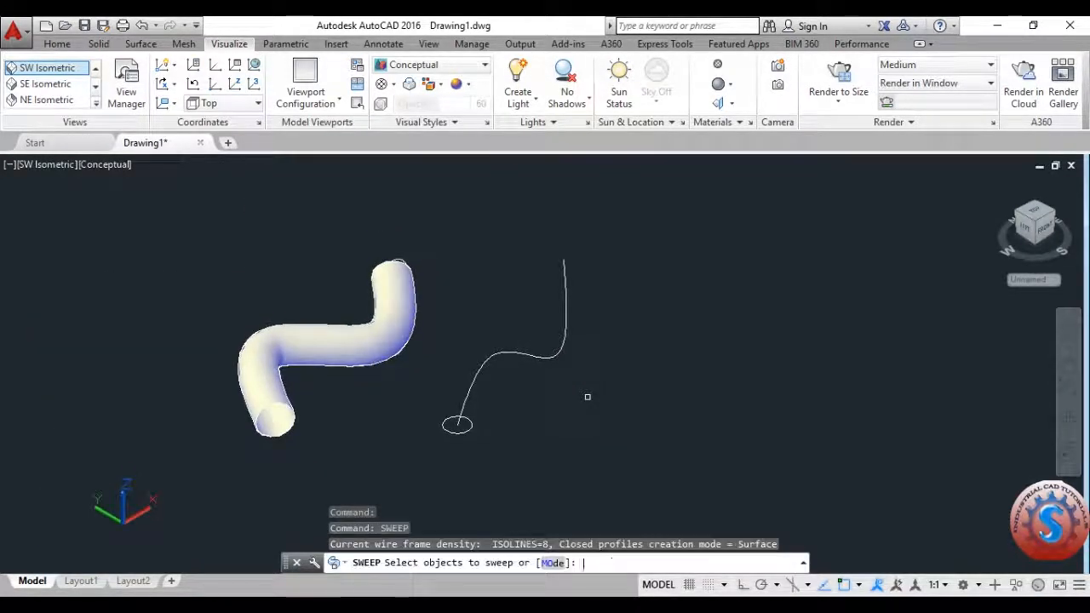
key("Escape")
type("SPL")
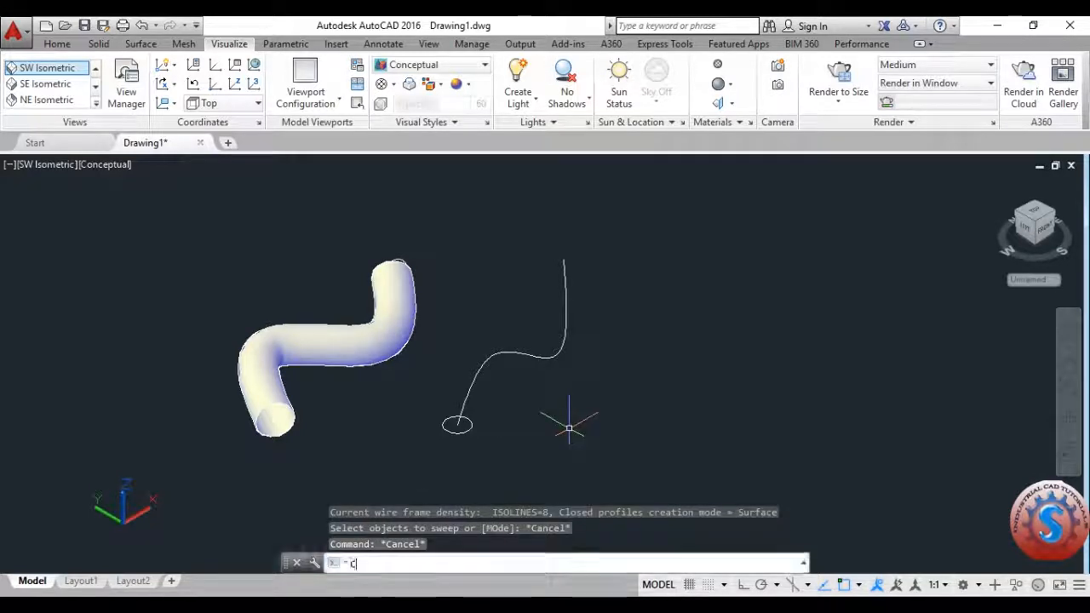
key("Return")
left_click(547, 457)
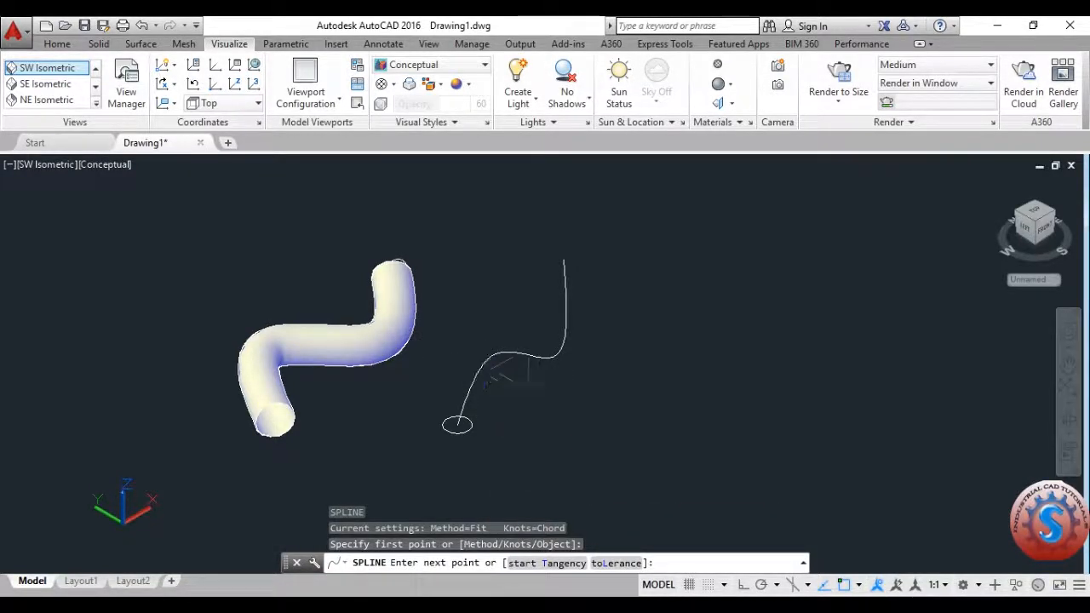
key("Escape")
key("Escape")
key("Escape")
Copy the second spline and its circle once, using the circle's centre as base point, and place the copy beside the original
type("CO")
key("Return")
left_click(515, 463)
left_click(441, 354)
key("Return")
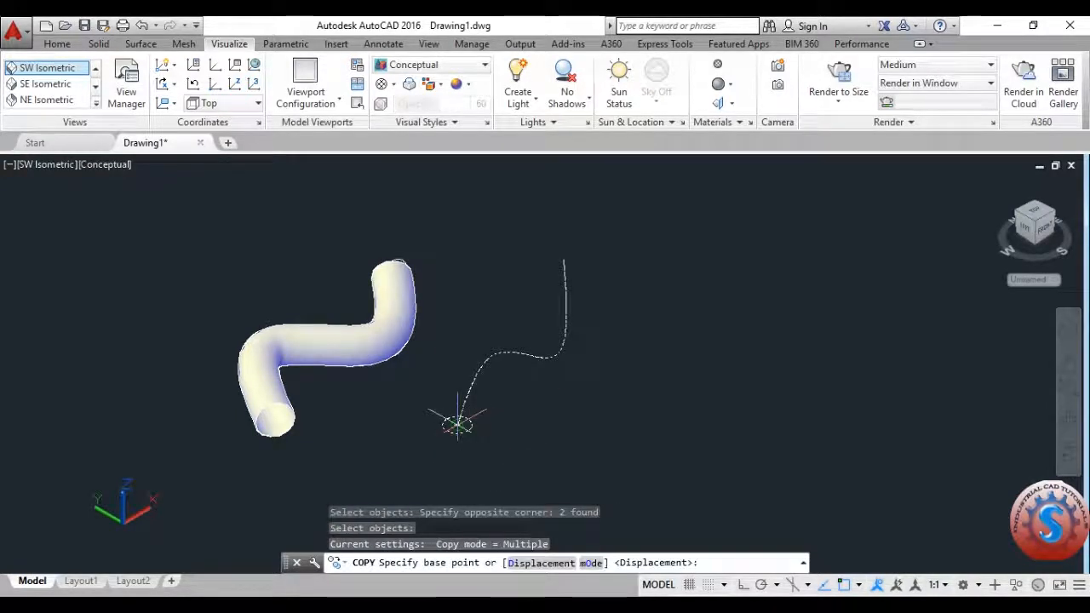
left_click(457, 424)
left_click(550, 428)
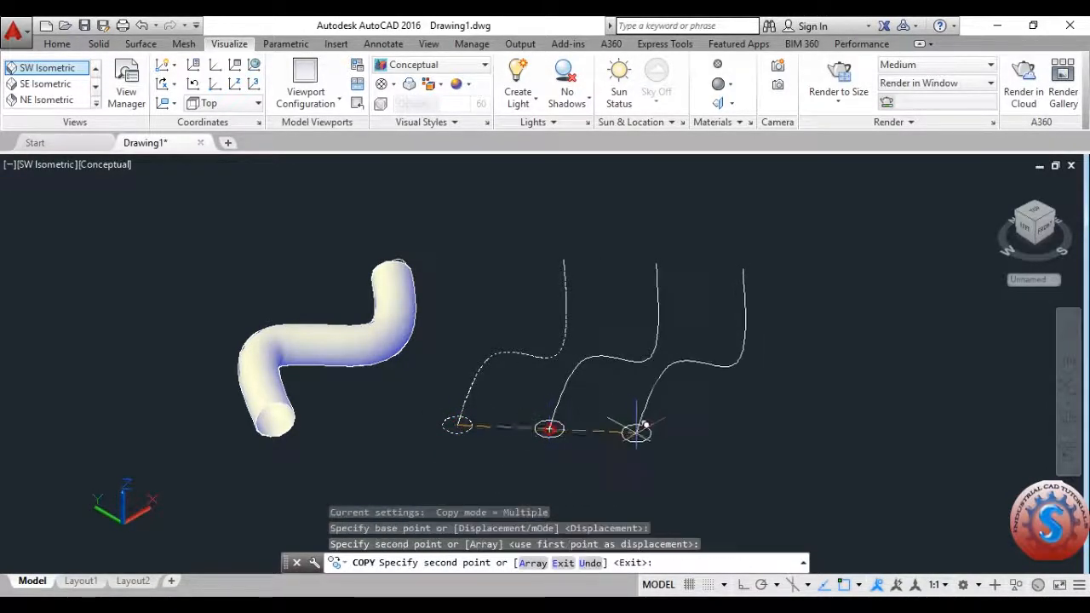
middle_click_drag(638, 433, 559, 428)
key("Escape")
key("Escape")
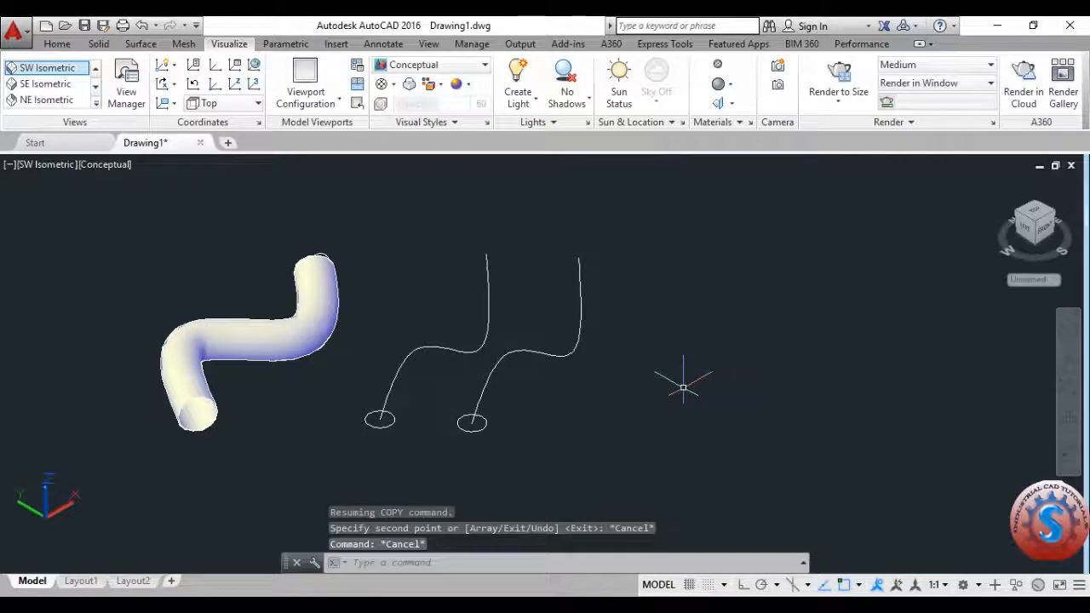
Try to sweep the original circle beside the tube along its spline with perpendicular alignment set to Yes
type("SWEEP")
key("Return")
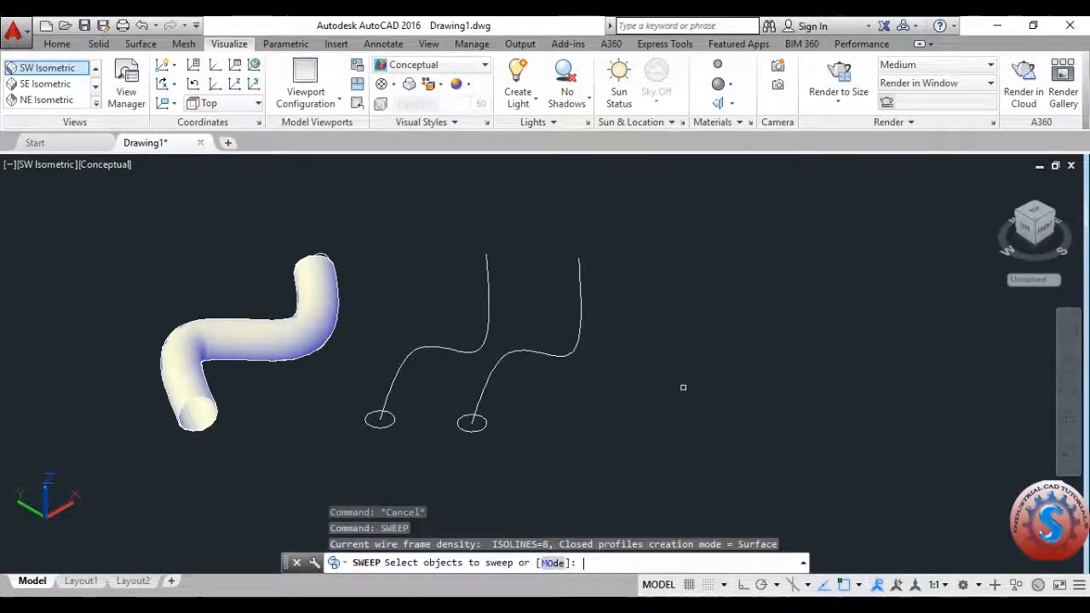
left_click(393, 417)
key("Return")
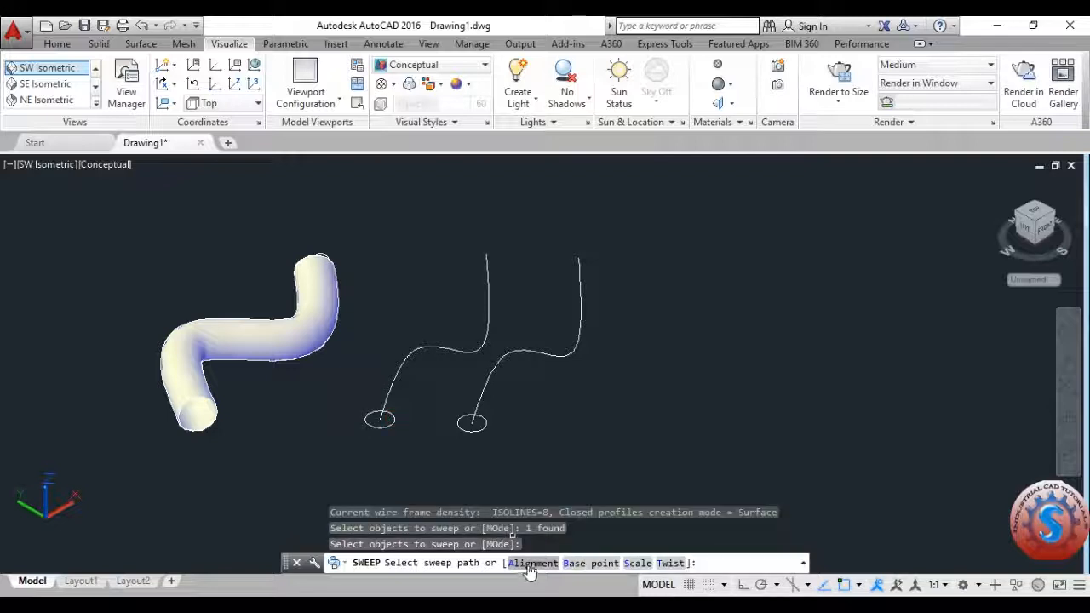
left_click(531, 563)
left_click(704, 569)
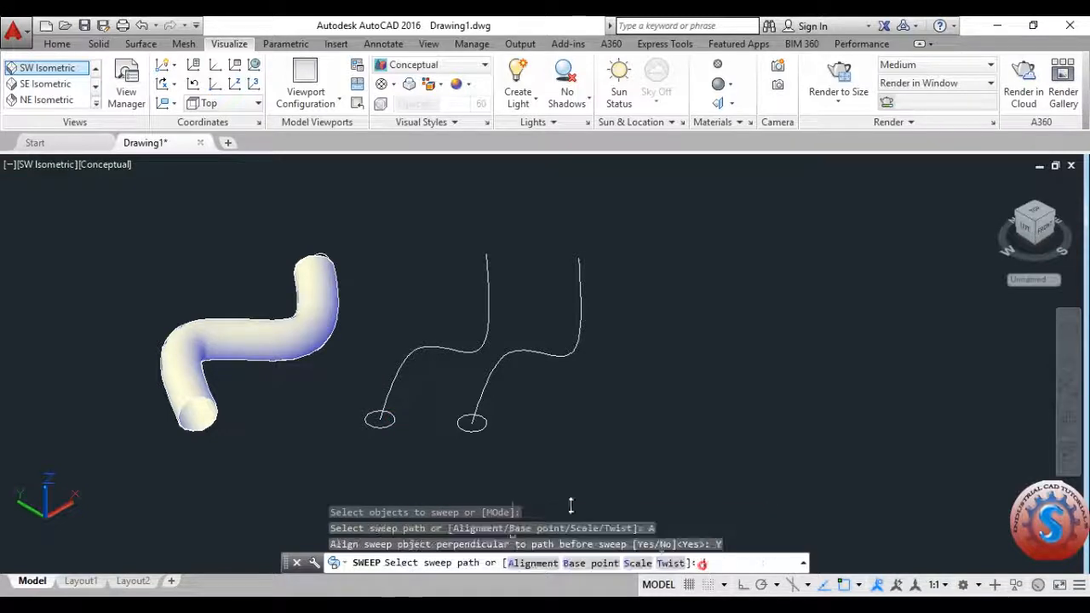
left_click(399, 368)
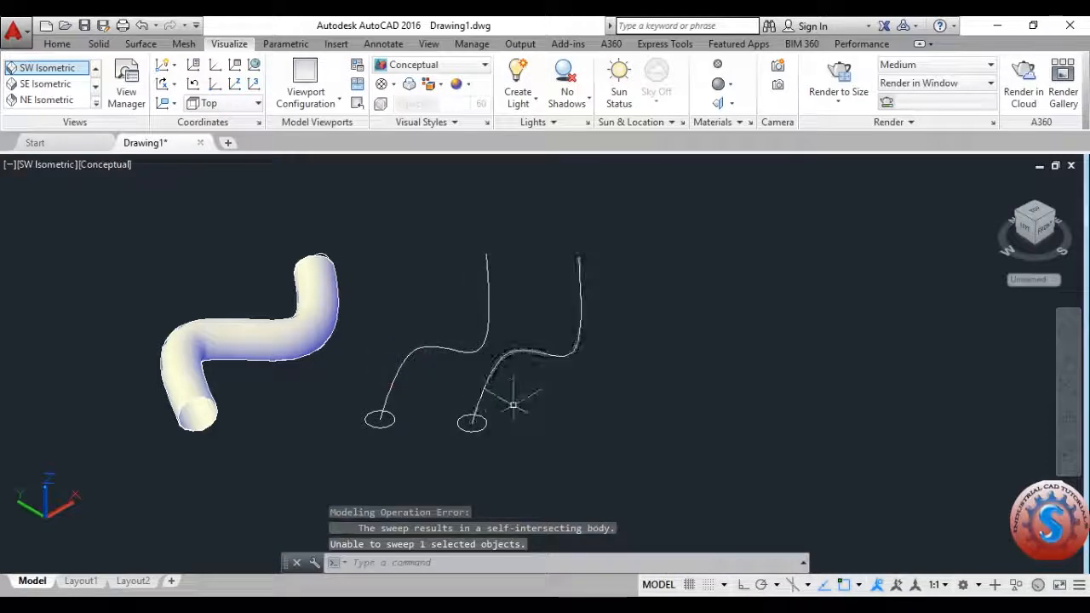
Sweep the original circle along its spline in Surface mode with perpendicular alignment set to No
type("sweep")
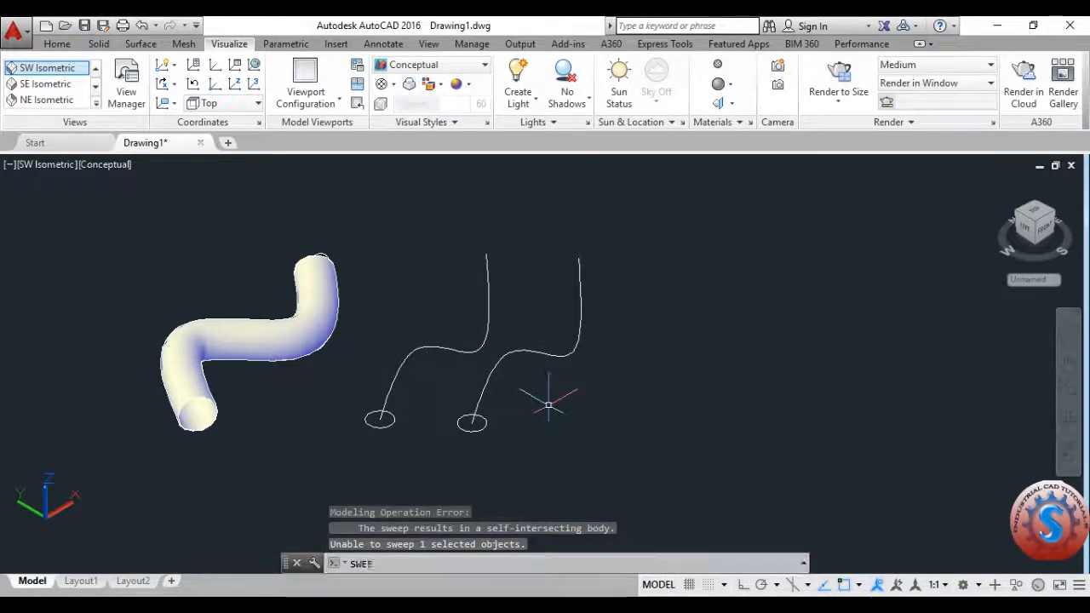
key("Return")
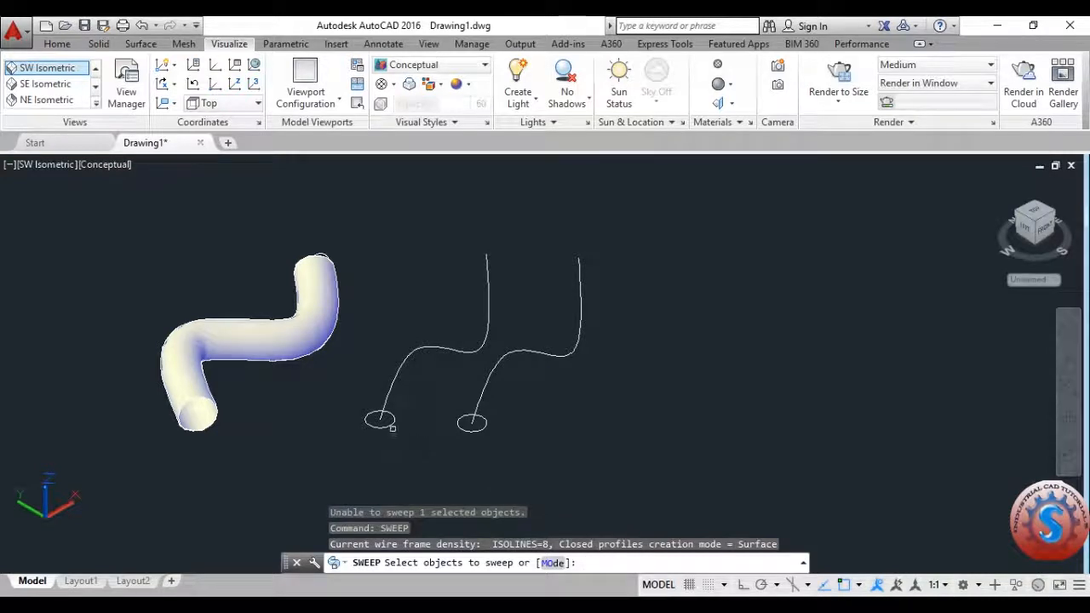
left_click(553, 562)
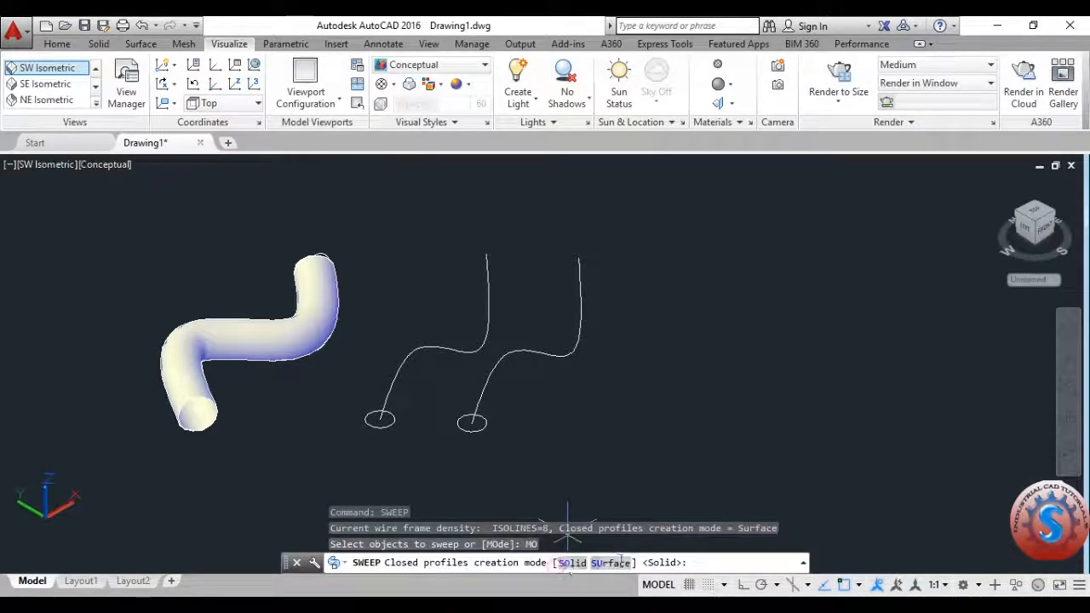
left_click(619, 563)
left_click(385, 426)
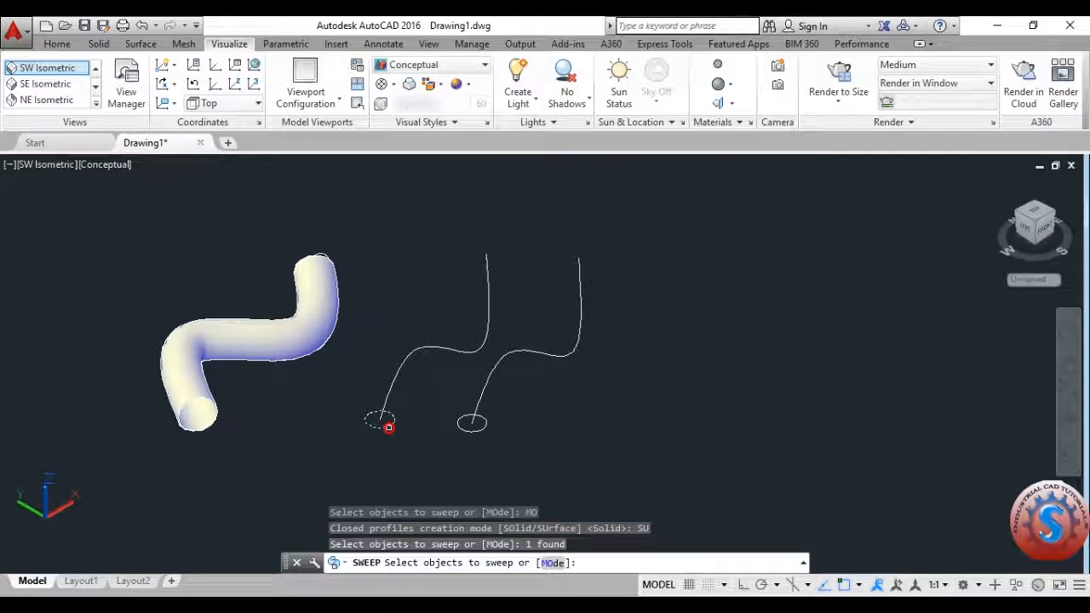
key("Return")
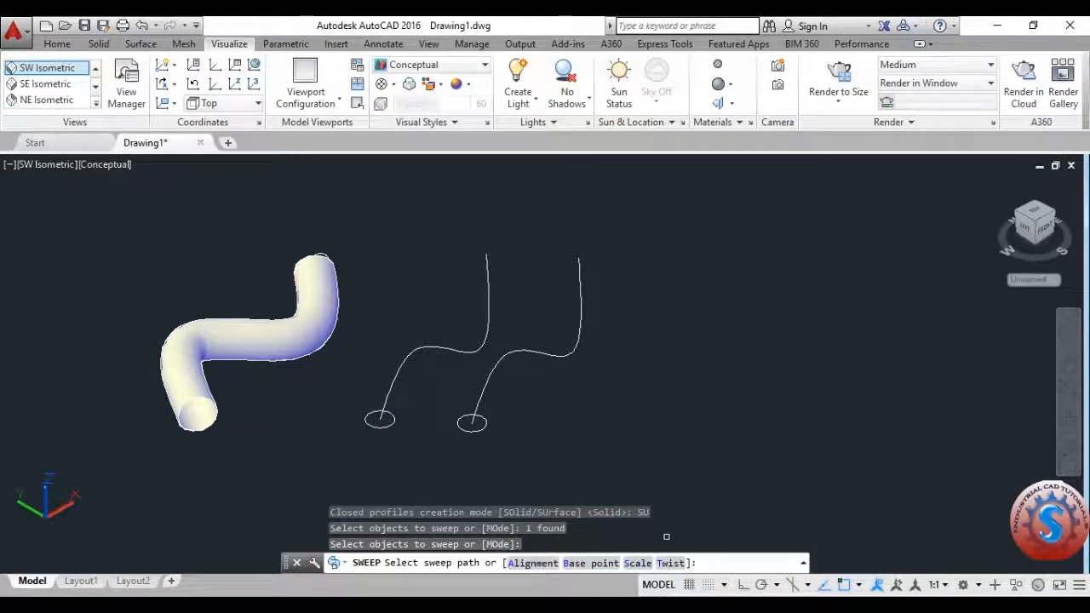
left_click(534, 563)
left_click(719, 563)
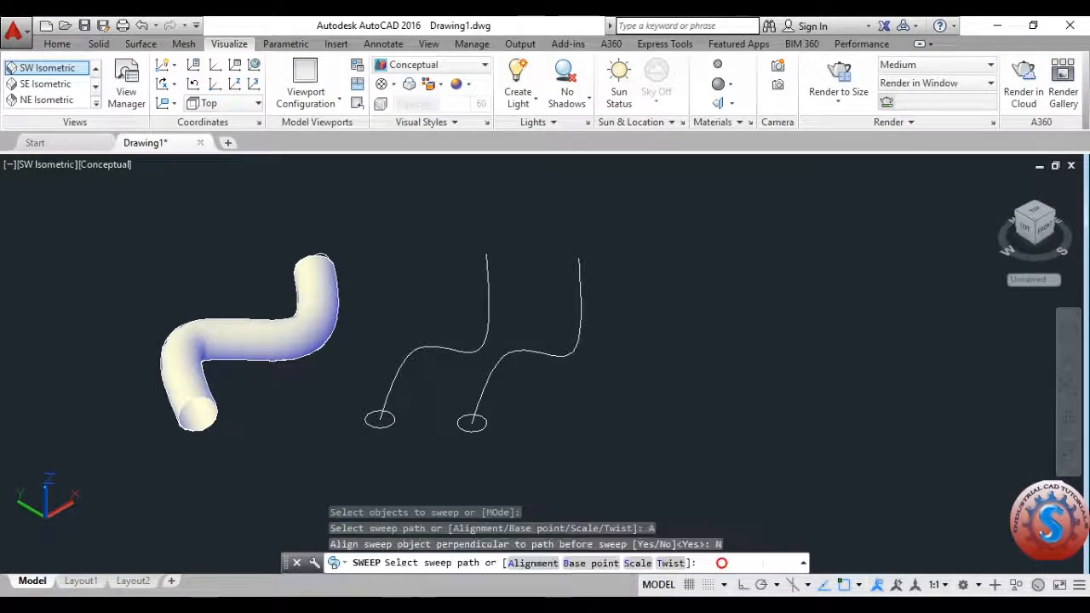
left_click(390, 378)
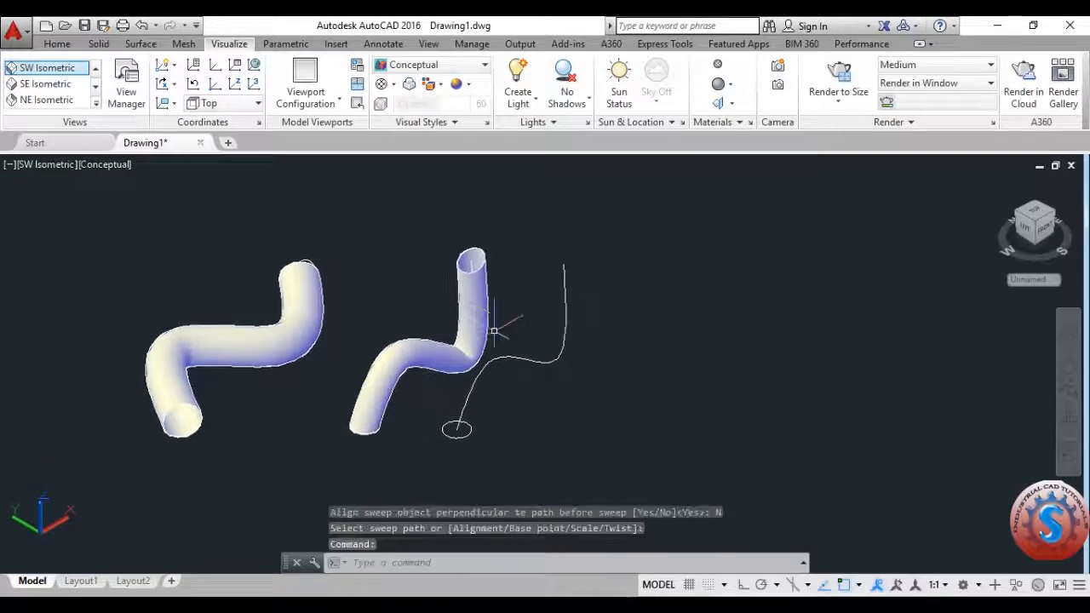
Try to sweep the copied circle along its spline in Surface mode with perpendicular alignment set to Yes
type("swe")
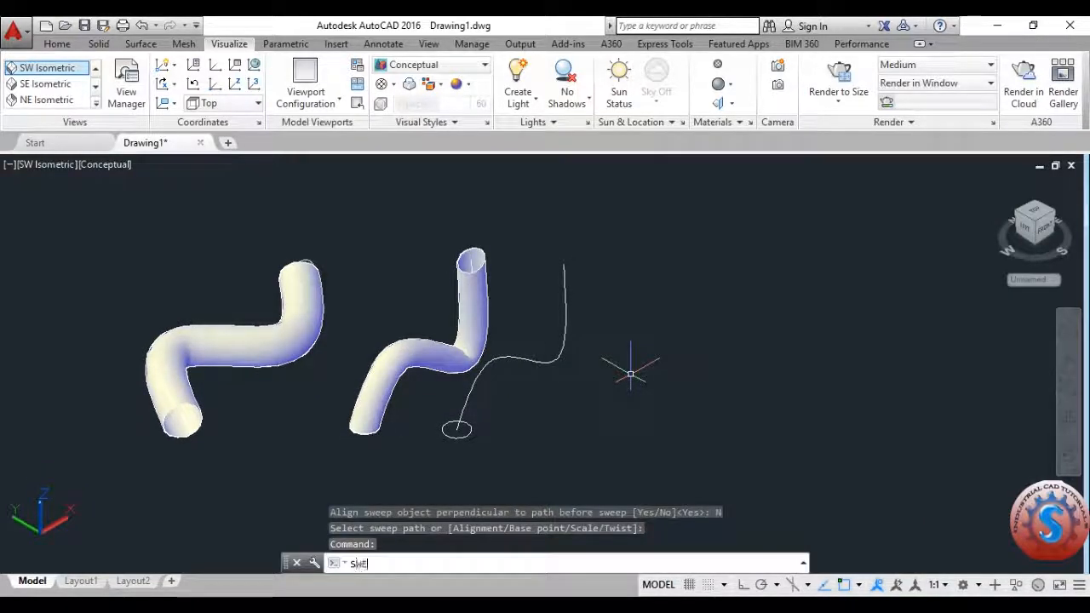
type("ep")
key("Return")
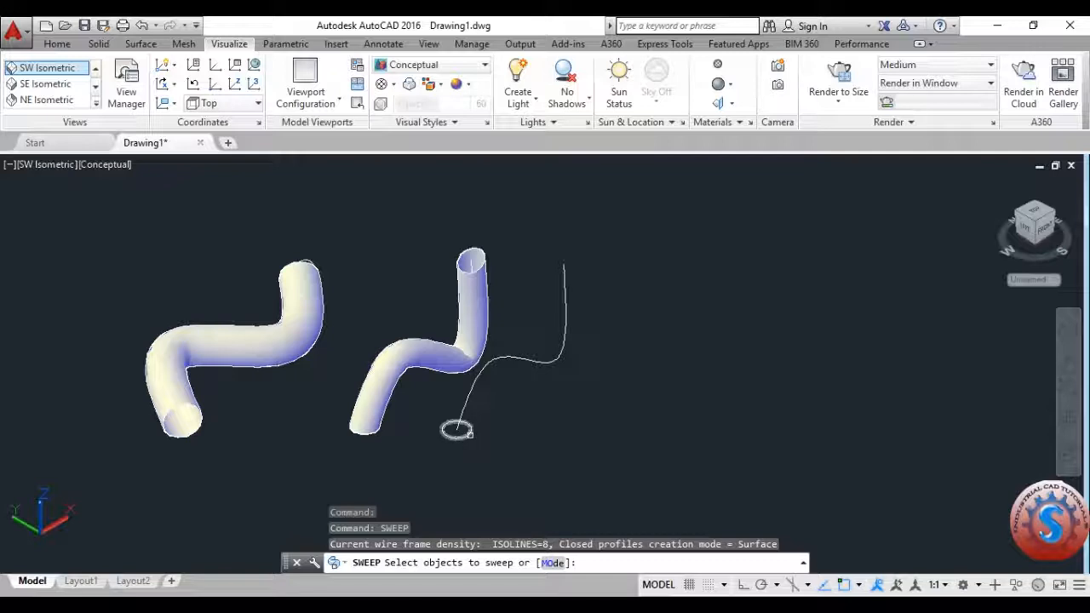
left_click(553, 562)
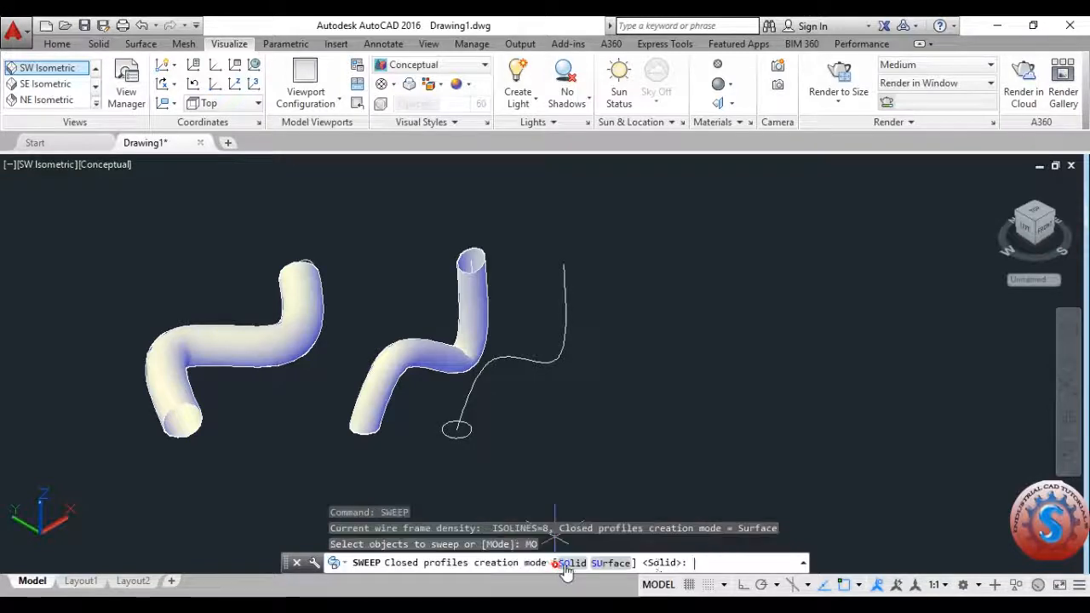
left_click(608, 563)
left_click(464, 438)
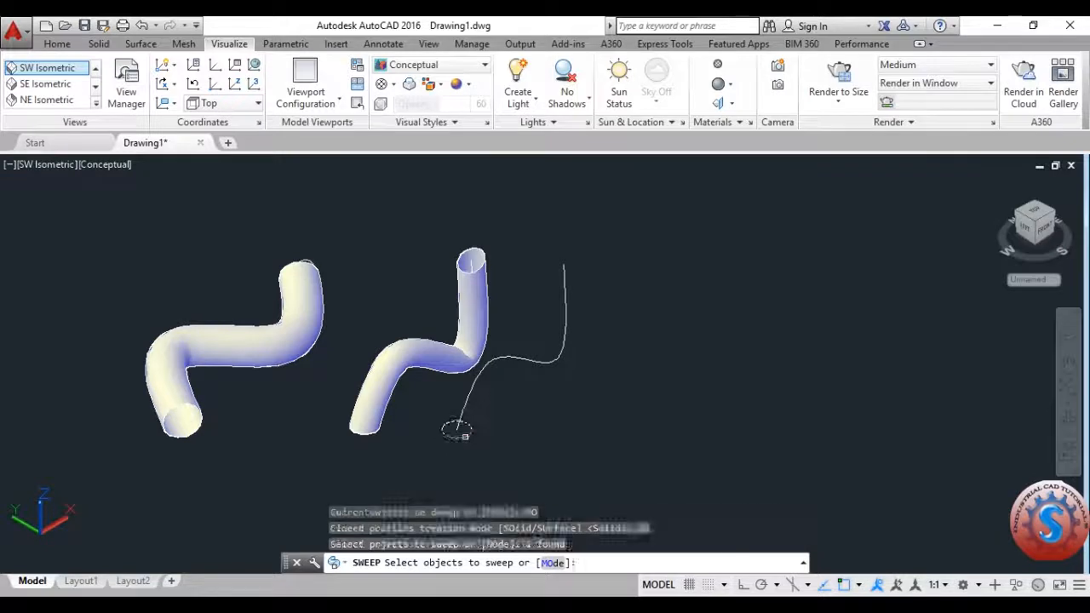
key("Return")
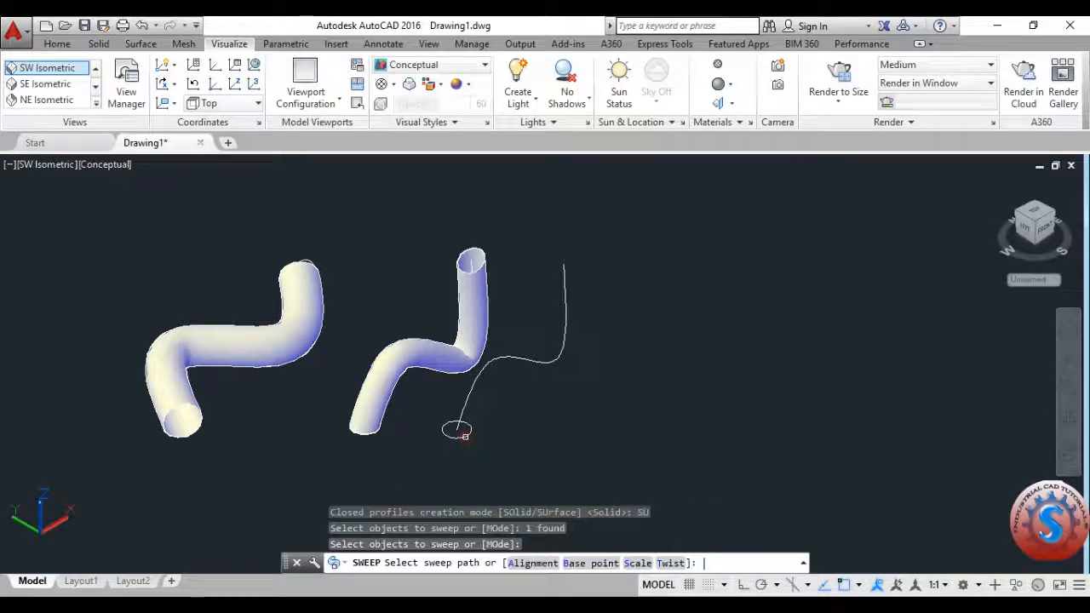
left_click(534, 562)
left_click(696, 564)
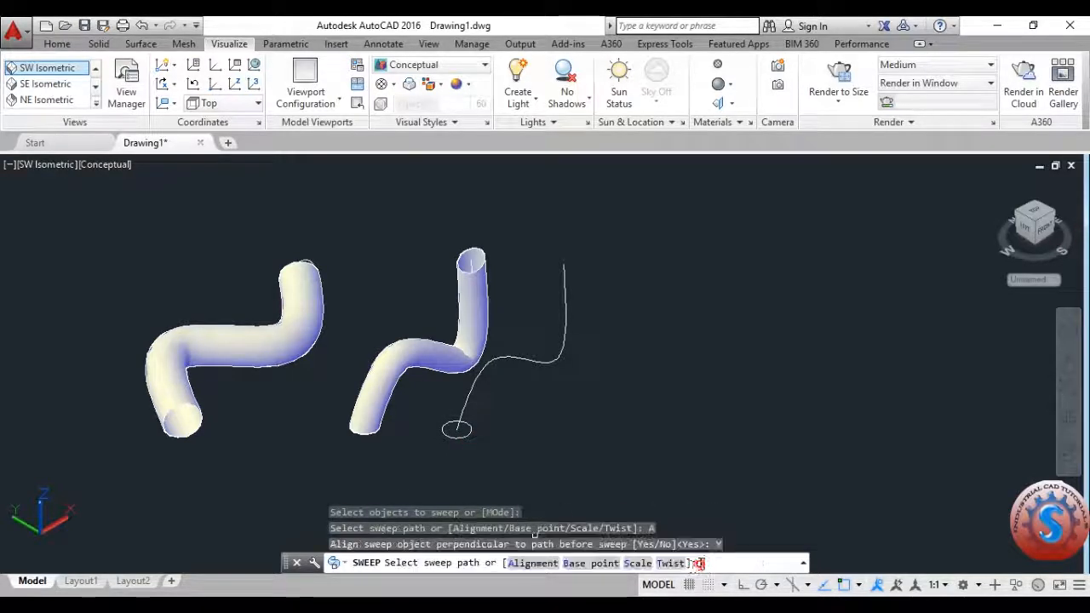
left_click(479, 382)
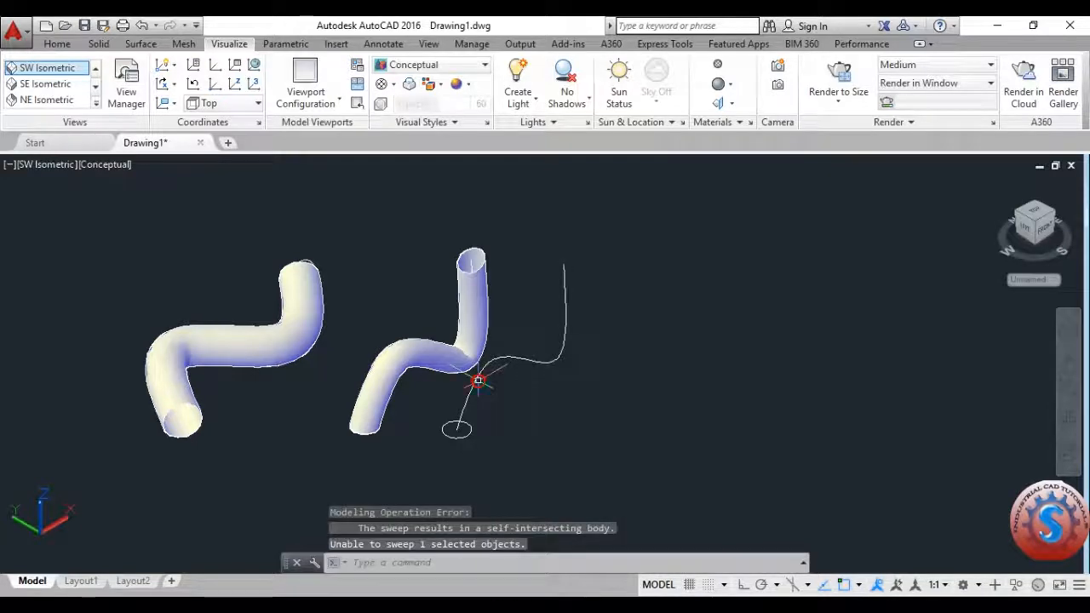
key("Escape")
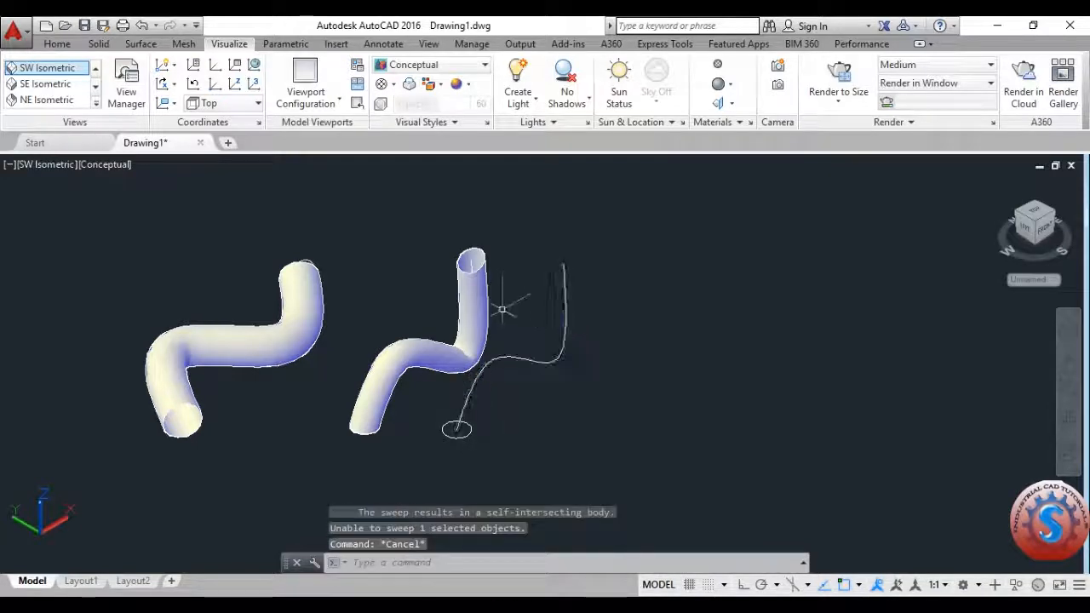
Move the copied spline and circle a short distance away from the second swept tube, using the circle's centre as base point
scroll(499, 304, "down", 5)
scroll(494, 336, "up", 4)
scroll(500, 349, "up", 2)
scroll(494, 400, "down", 2)
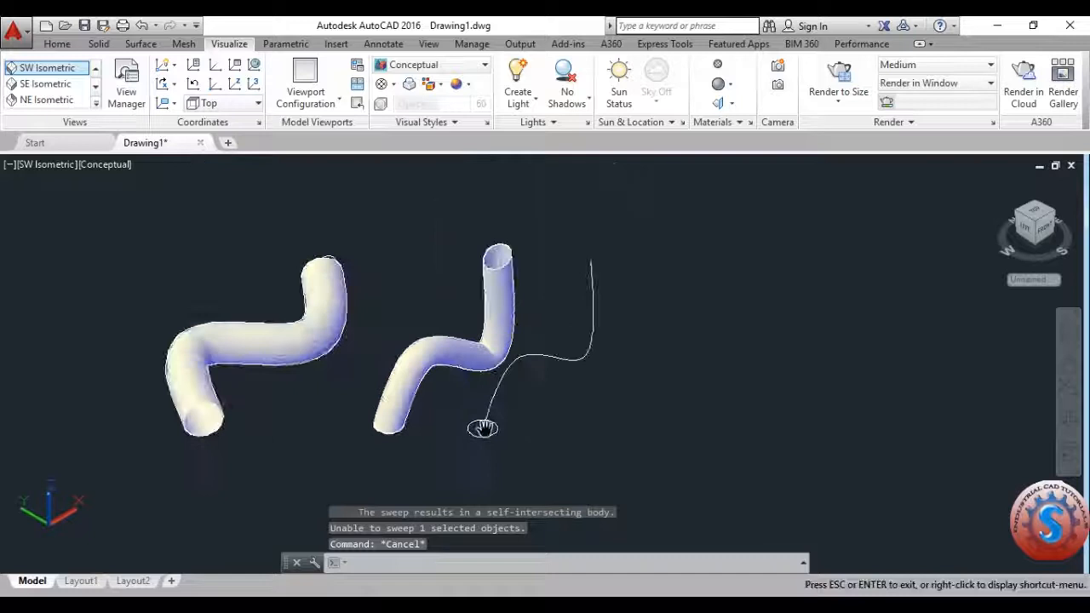
scroll(515, 452, "up", 3)
type("m")
key("Return")
left_click(550, 462)
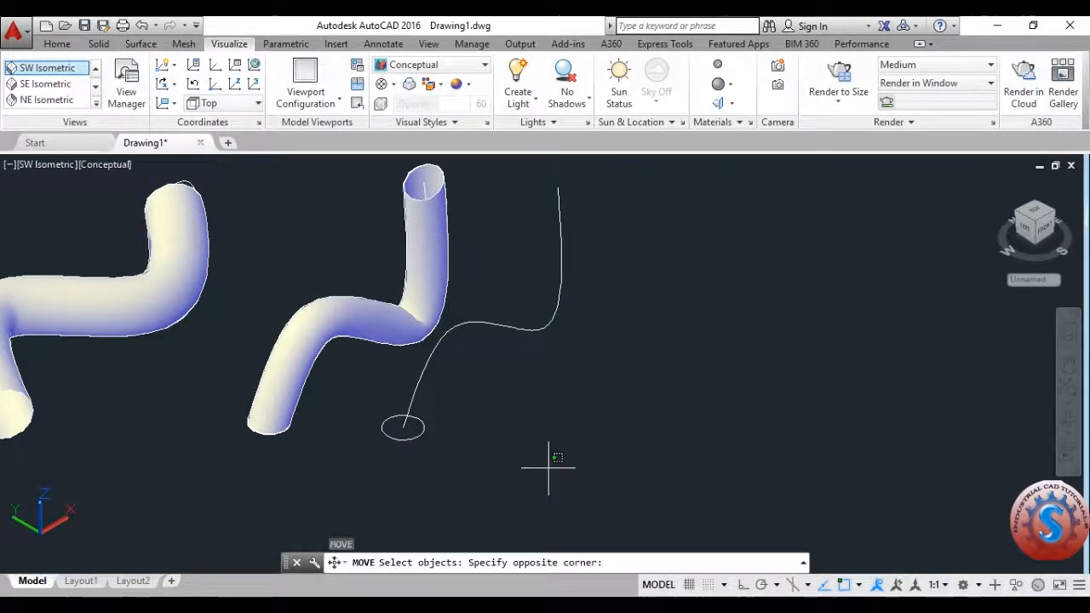
left_click(390, 401)
key("Return")
left_click(403, 425)
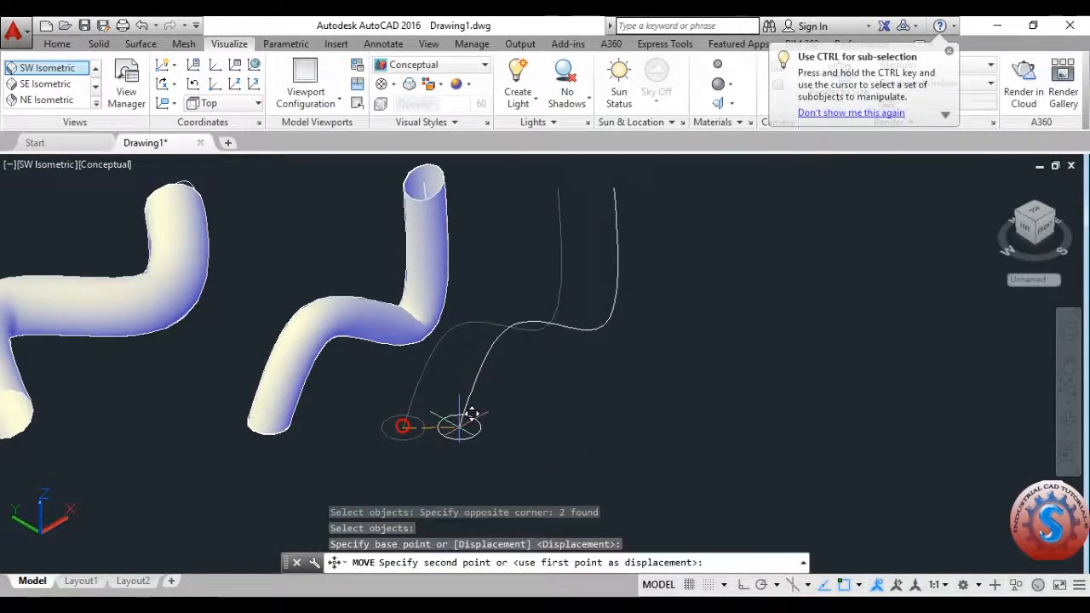
left_click(457, 424)
scroll(627, 401, "down", 3)
middle_click_drag(628, 401, 549, 434)
key("Escape")
Try to sweep the copied circle along its spline in Surface mode with a base point on the circle's edge
type("S")
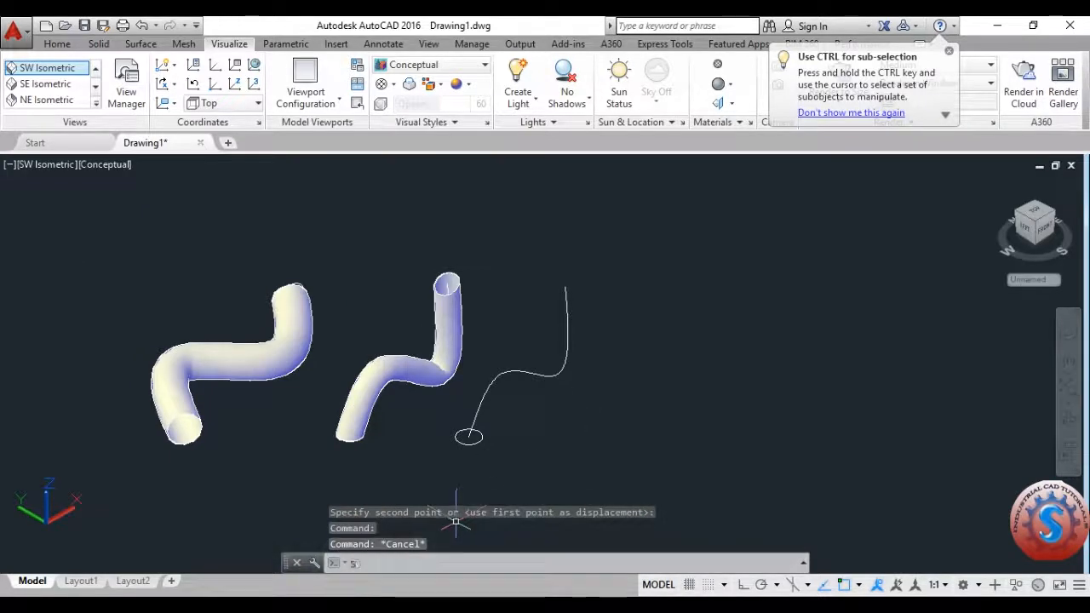
type("WEEP")
key("Return")
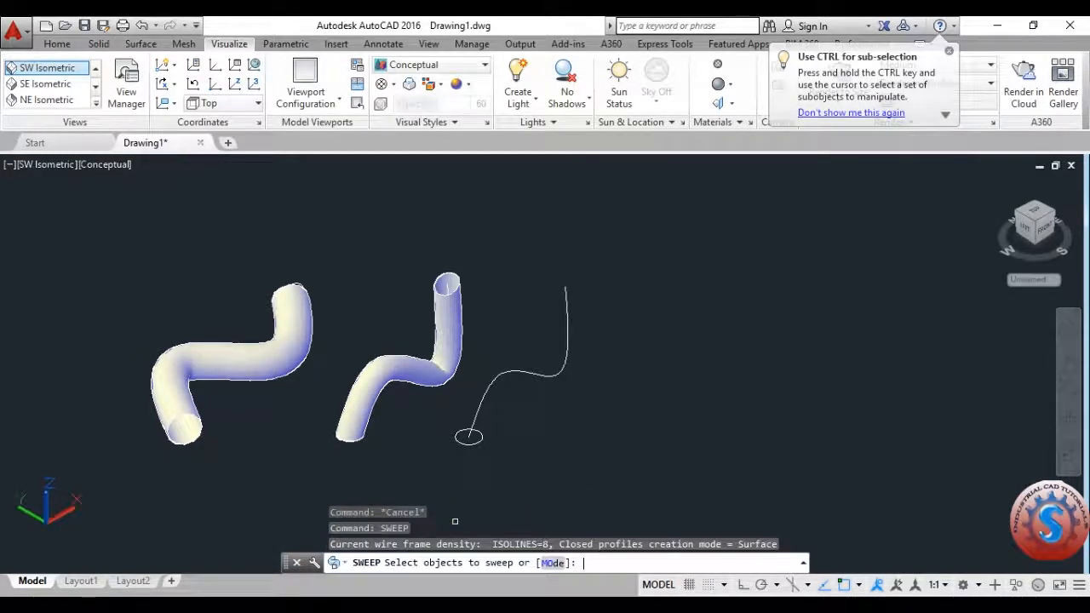
left_click(551, 563)
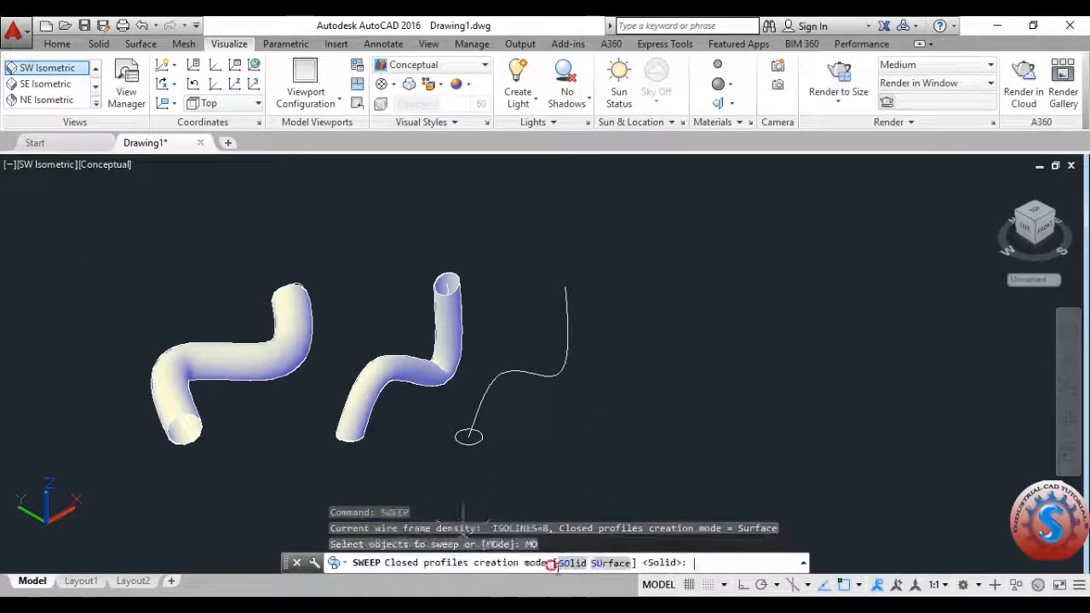
left_click(600, 563)
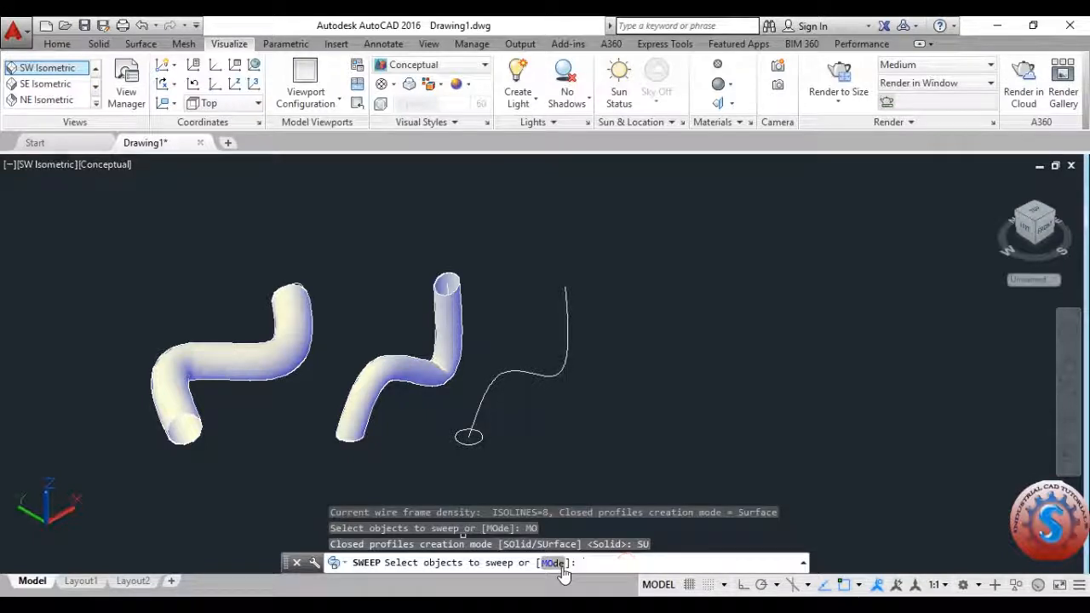
left_click(481, 437)
key("Return")
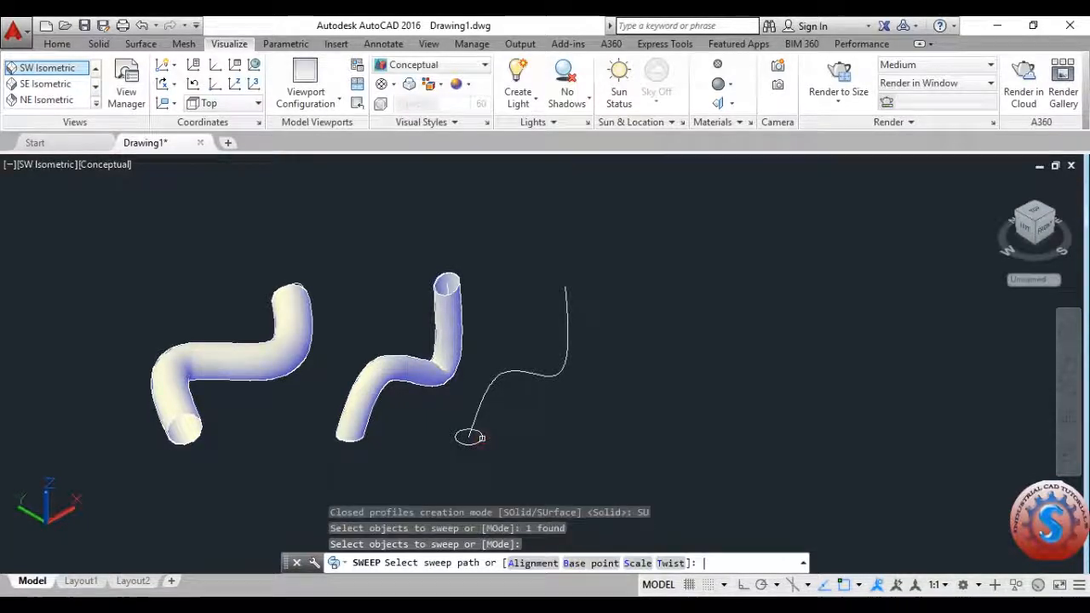
left_click(588, 563)
left_click(479, 438)
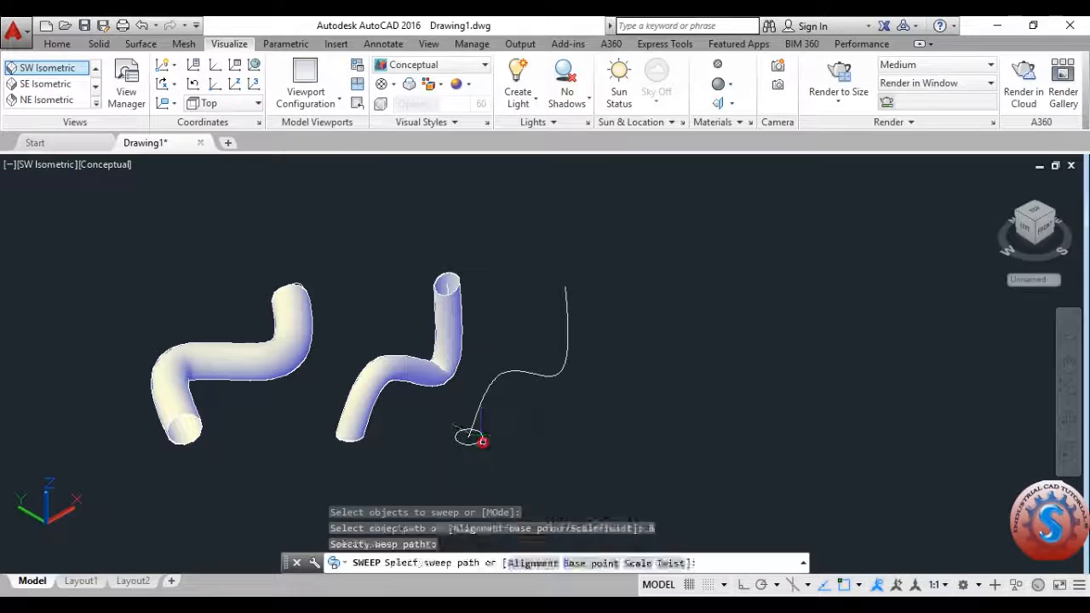
left_click(481, 405)
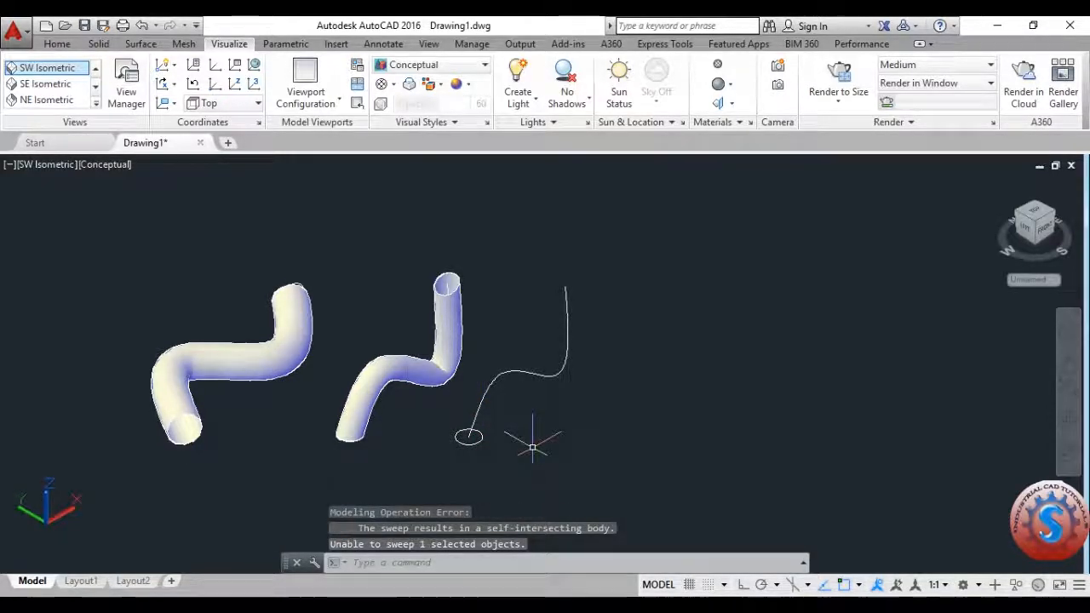
Erase the copied spline and circle, and undo the erasure
key("Escape")
key("Escape")
left_click(538, 476)
left_click(466, 412)
key("Delete")
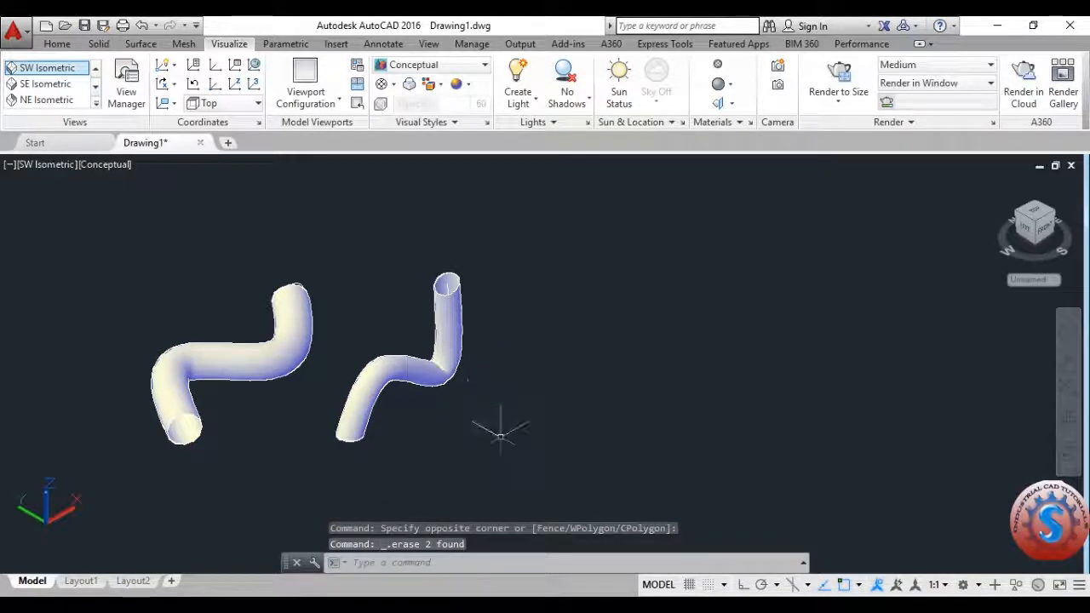
middle_click(499, 436)
key("ctrl+z")
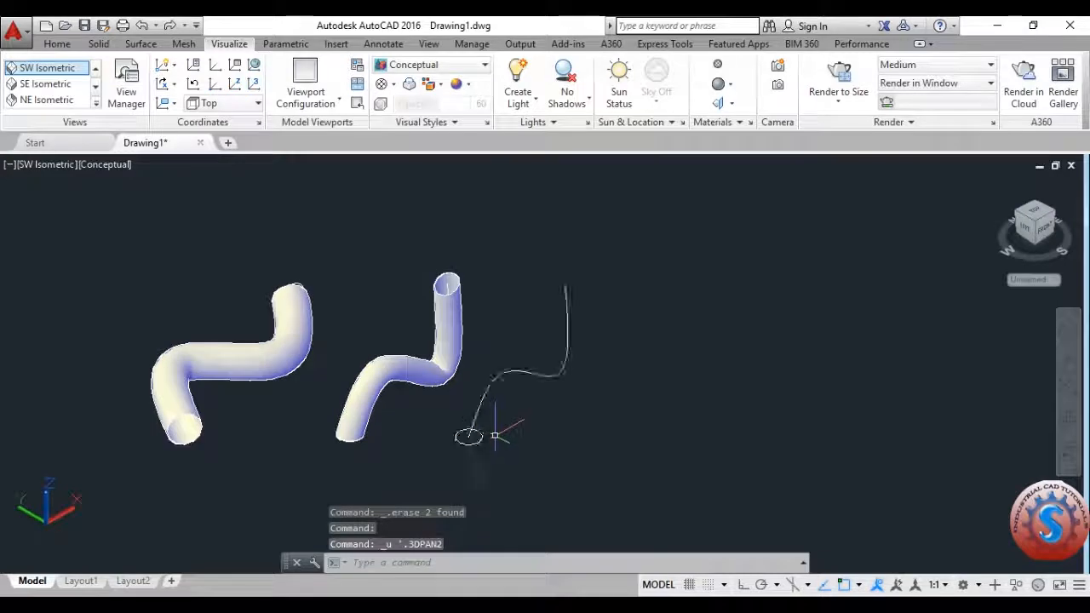
Sweep the copied circle along its spline with a scale factor of 0.5
key("Escape")
key("Escape")
type("SA")
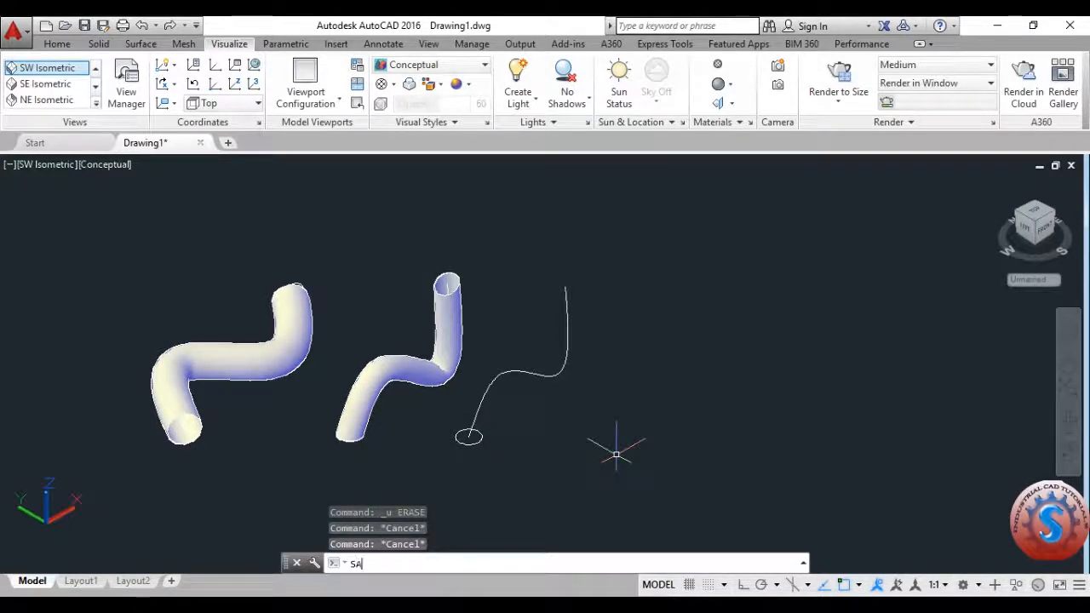
type("WEEP")
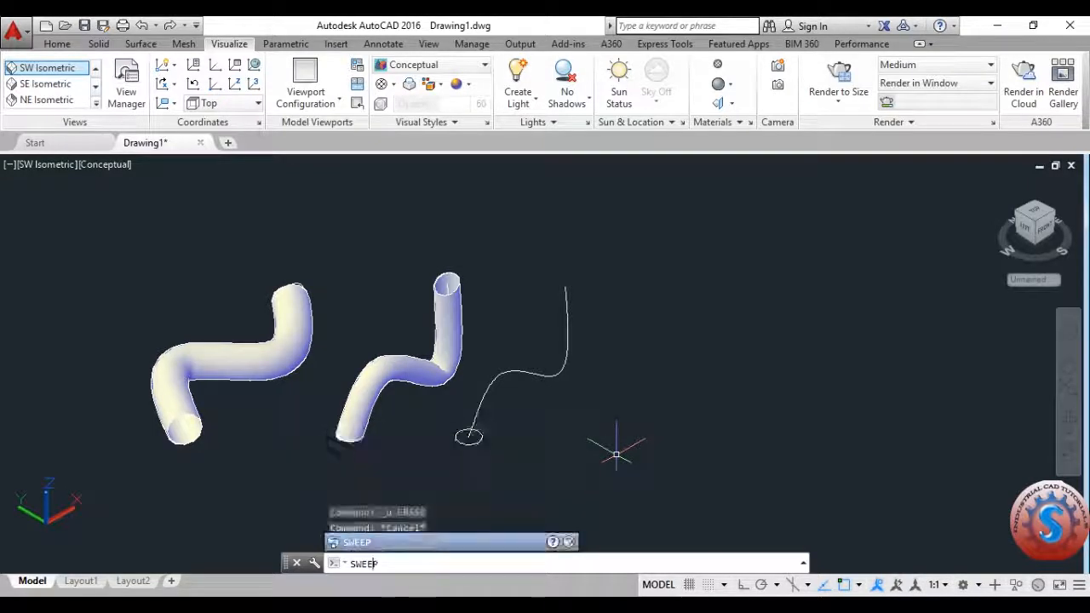
key("Return")
left_click(470, 436)
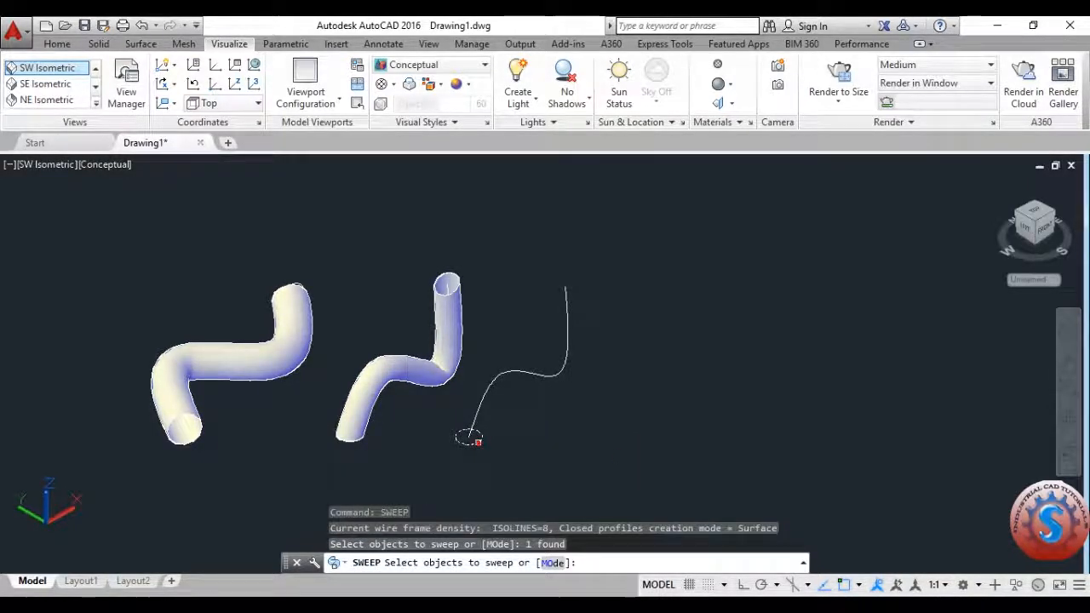
key("Return")
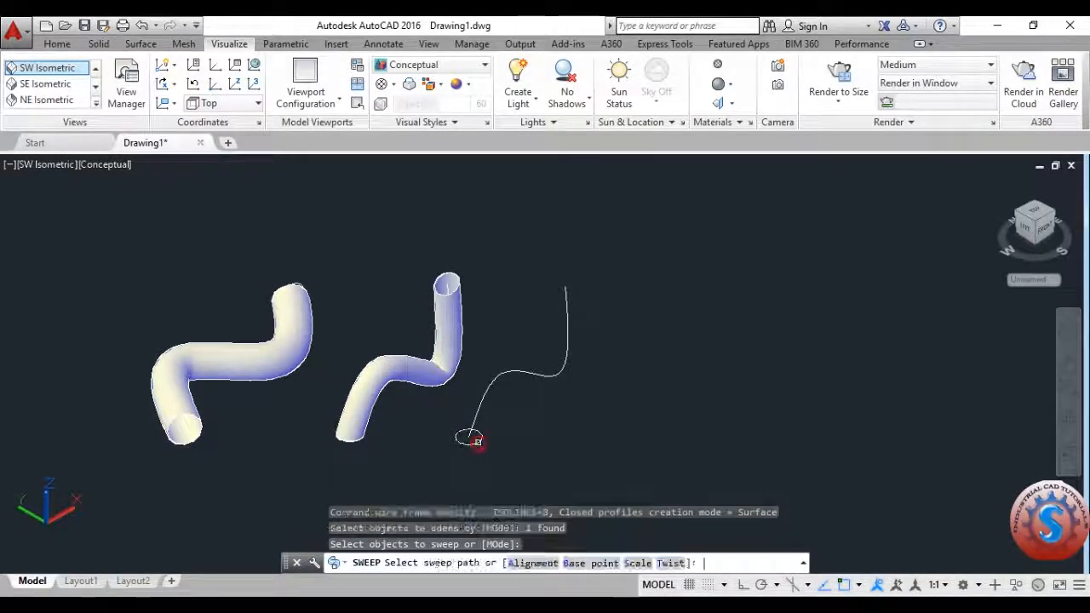
left_click(637, 562)
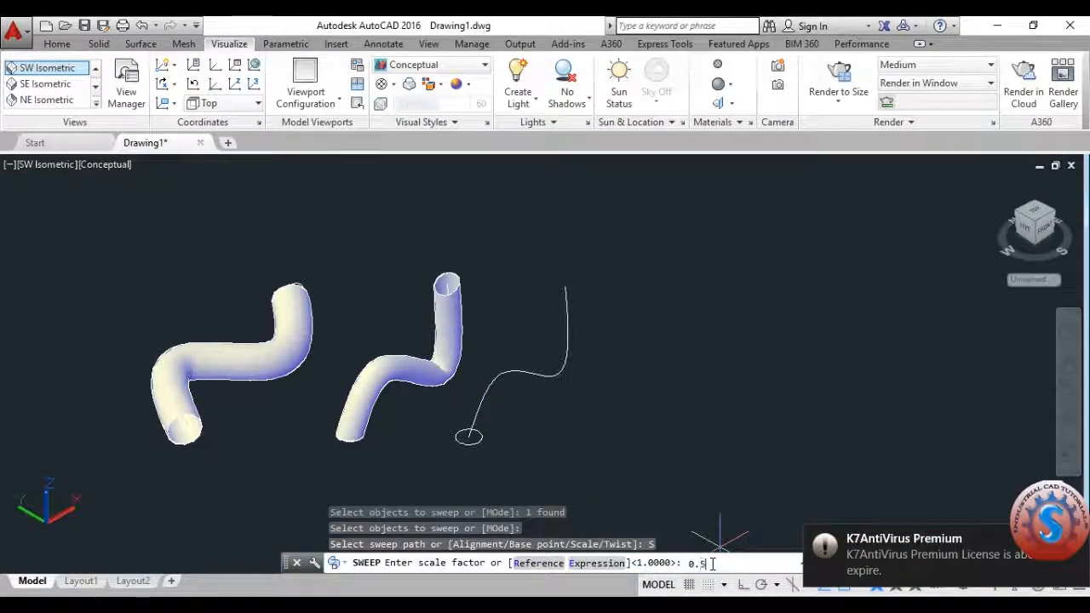
key("Return")
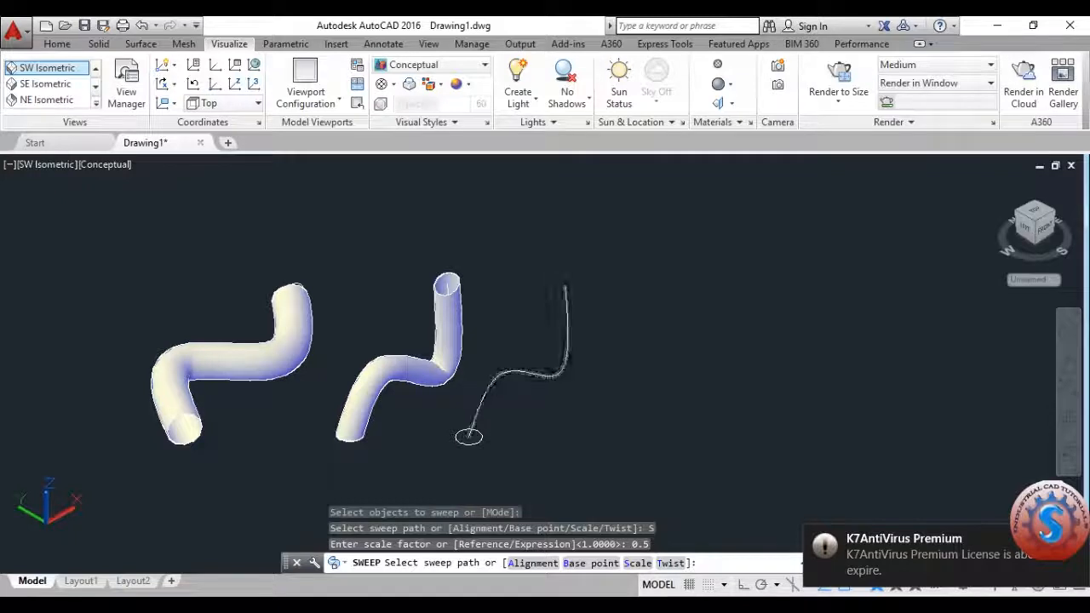
left_click(481, 394)
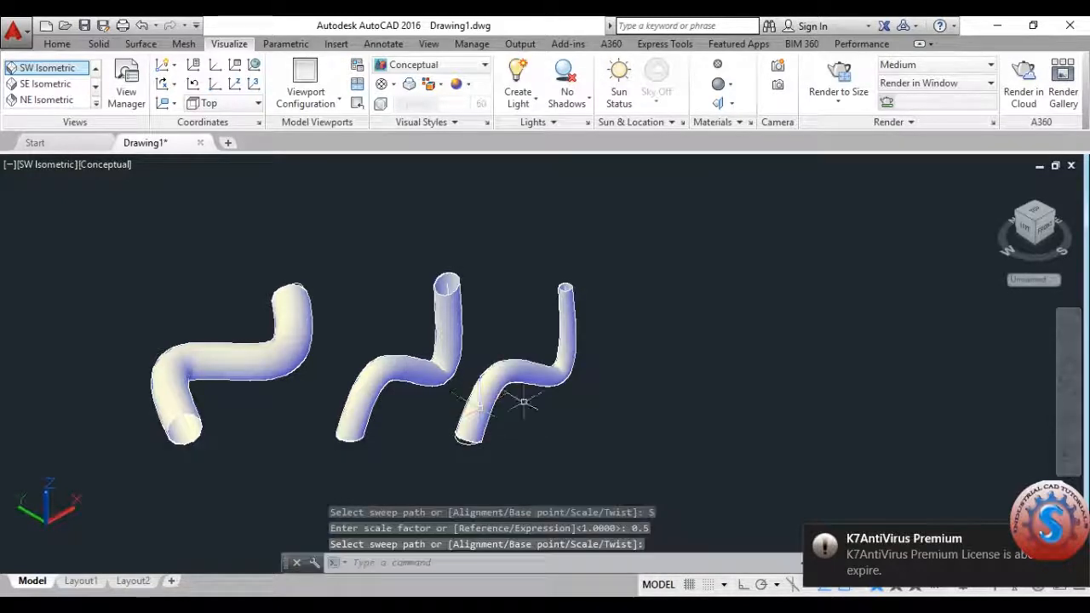
Examine the scaled tube's open ends and compare its shape with the two other swept tubes
scroll(582, 350, "up", 2)
scroll(583, 350, "up", 3)
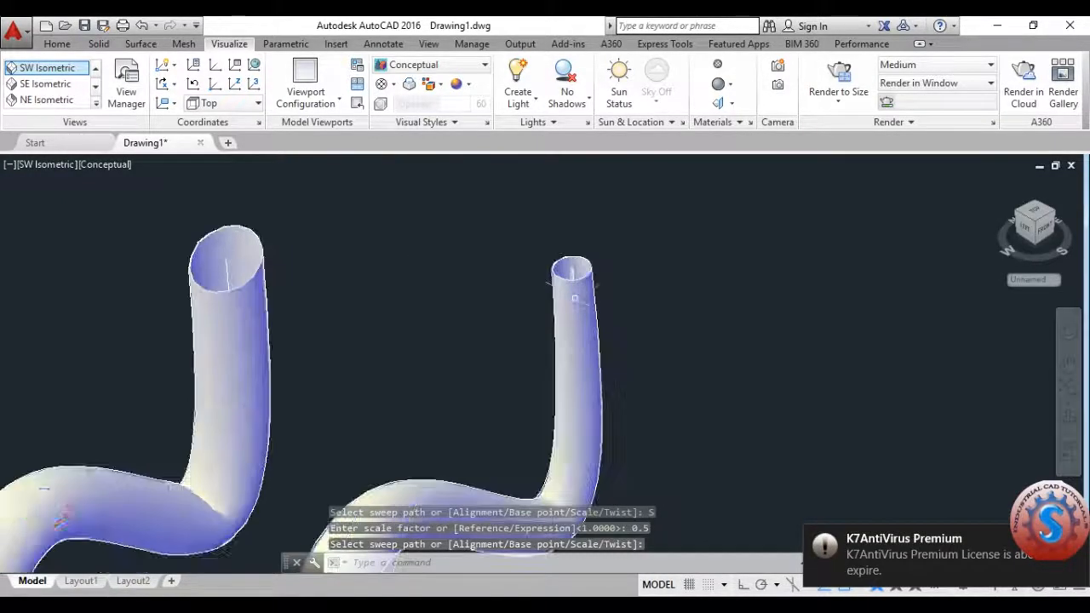
scroll(574, 299, "down", 6)
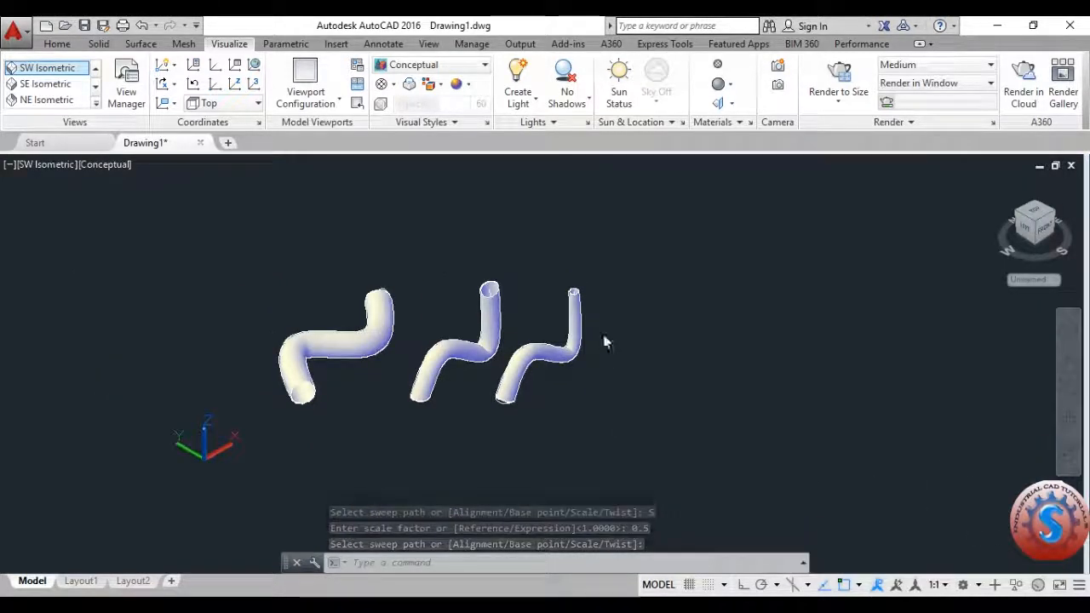
scroll(600, 357, "down", 10)
scroll(550, 366, "up", 9)
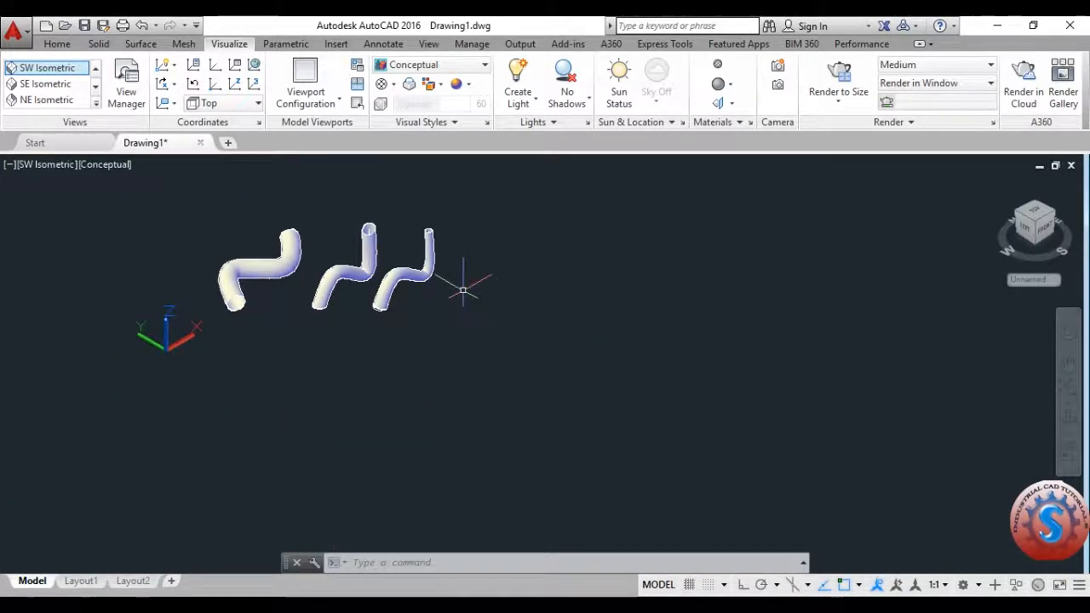
middle_click_drag(462, 290, 564, 437)
scroll(579, 474, "up", 3)
middle_click_drag(579, 474, 564, 304)
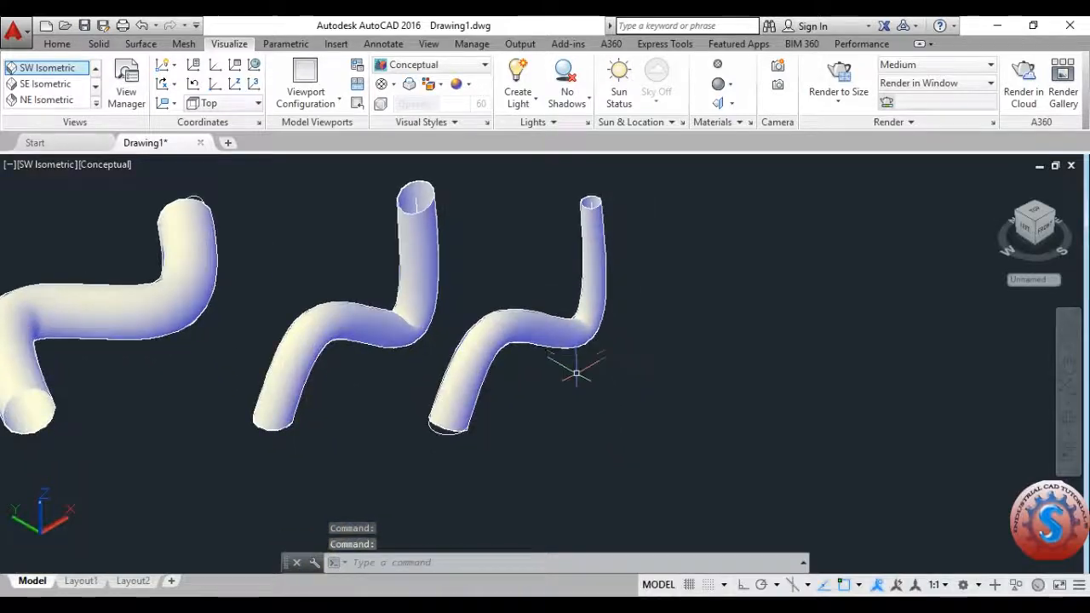
scroll(576, 374, "down", 2)
scroll(579, 382, "up", 2)
scroll(533, 397, "up", 2)
scroll(567, 418, "down", 3)
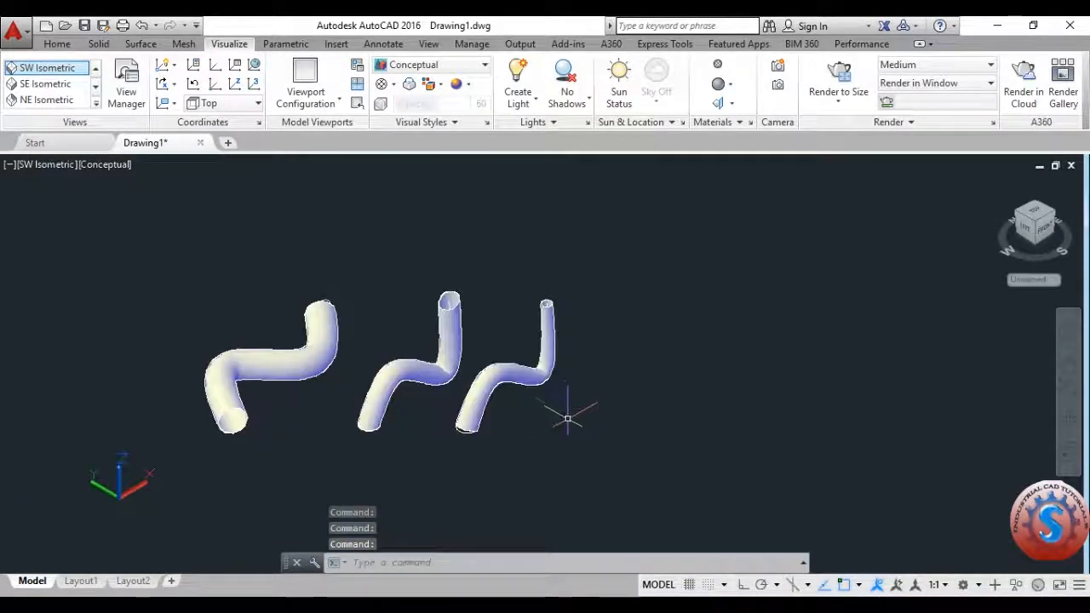
scroll(562, 417, "up", 2)
Draw a new S-shaped spline through four points beside the scaled tube
type("SPL")
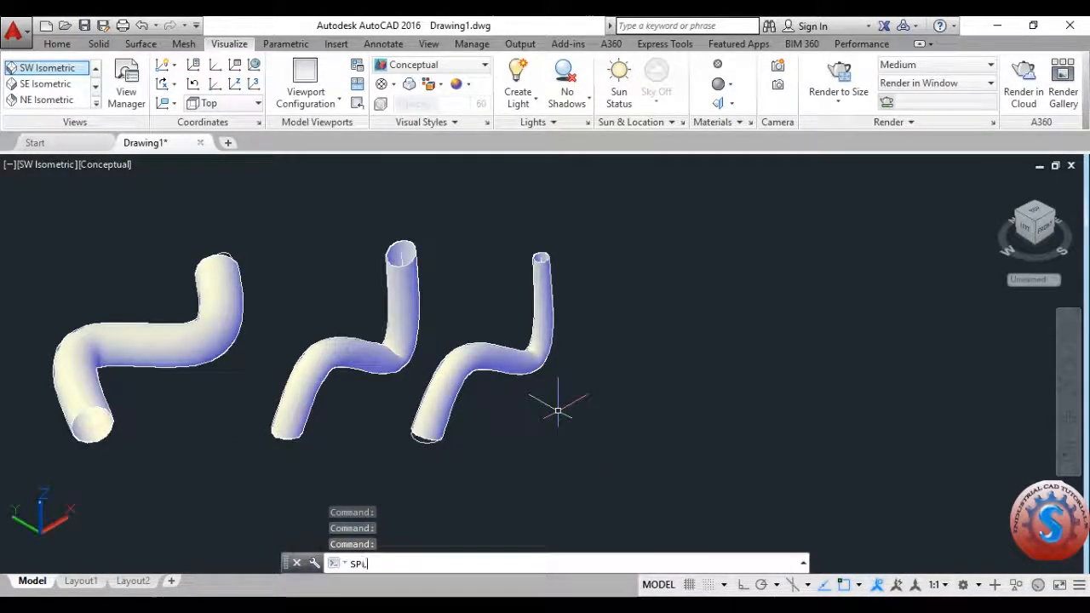
type("INE")
key("Return")
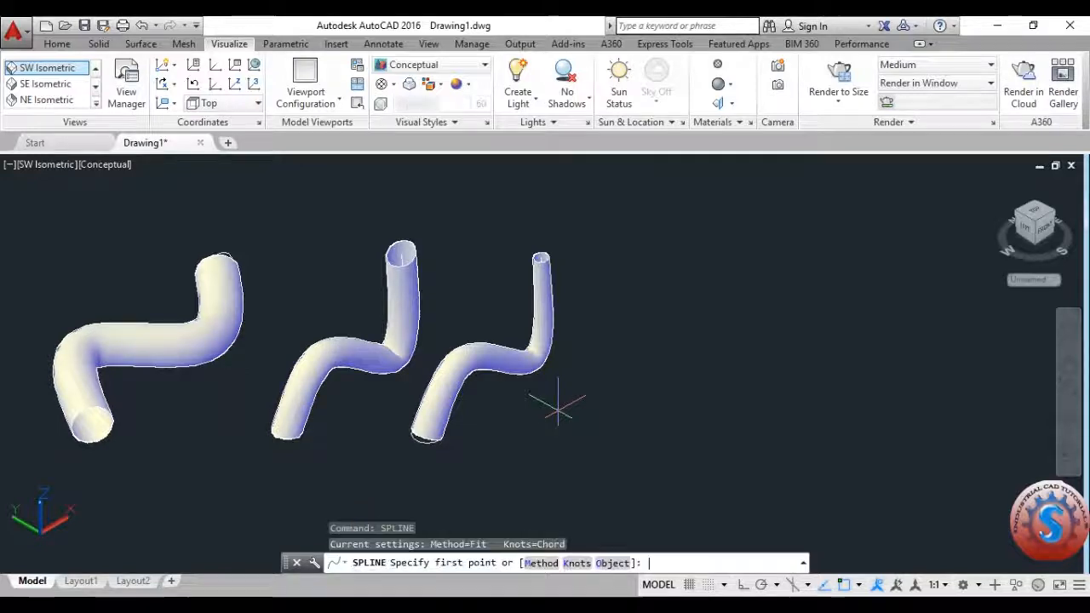
left_click(579, 457)
left_click(601, 378)
left_click(693, 361)
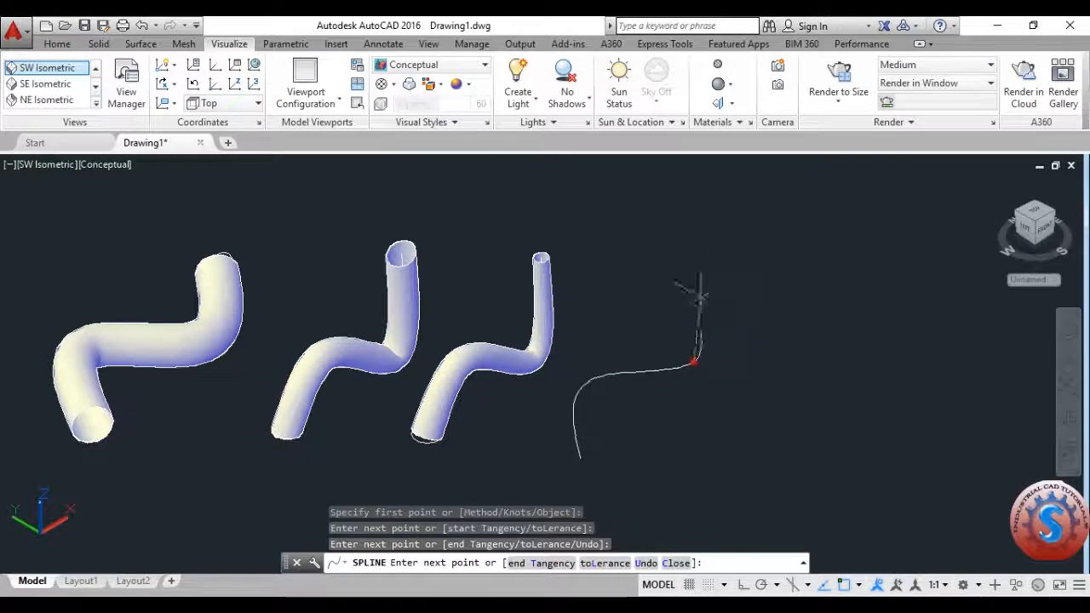
left_click(697, 241)
key("Return")
key("Return")
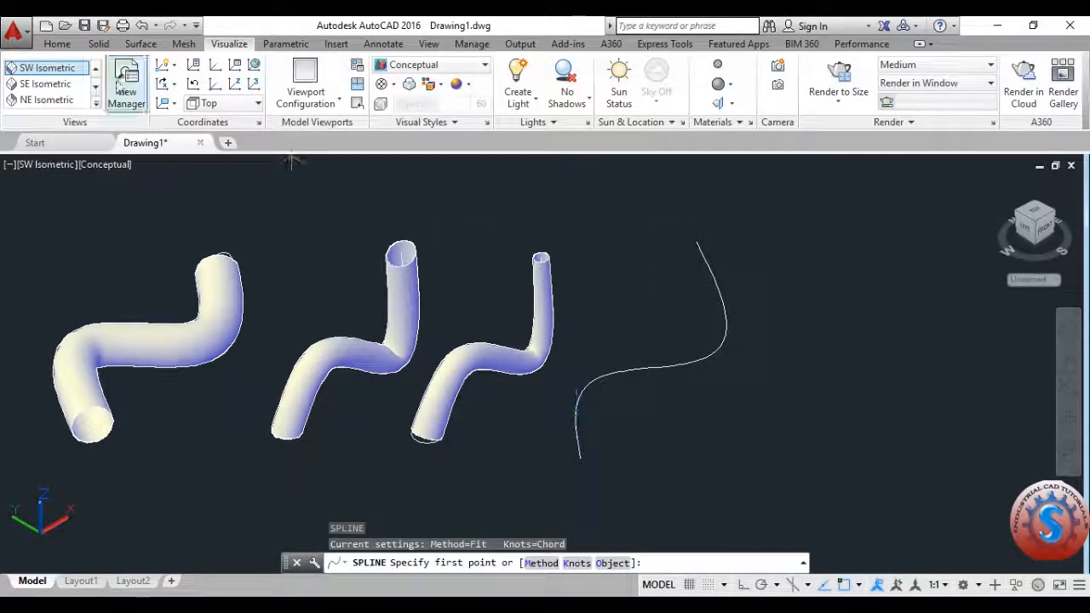
Set the view to Left for drawing a profile at the new spline's end
left_click(95, 68)
left_click(96, 68)
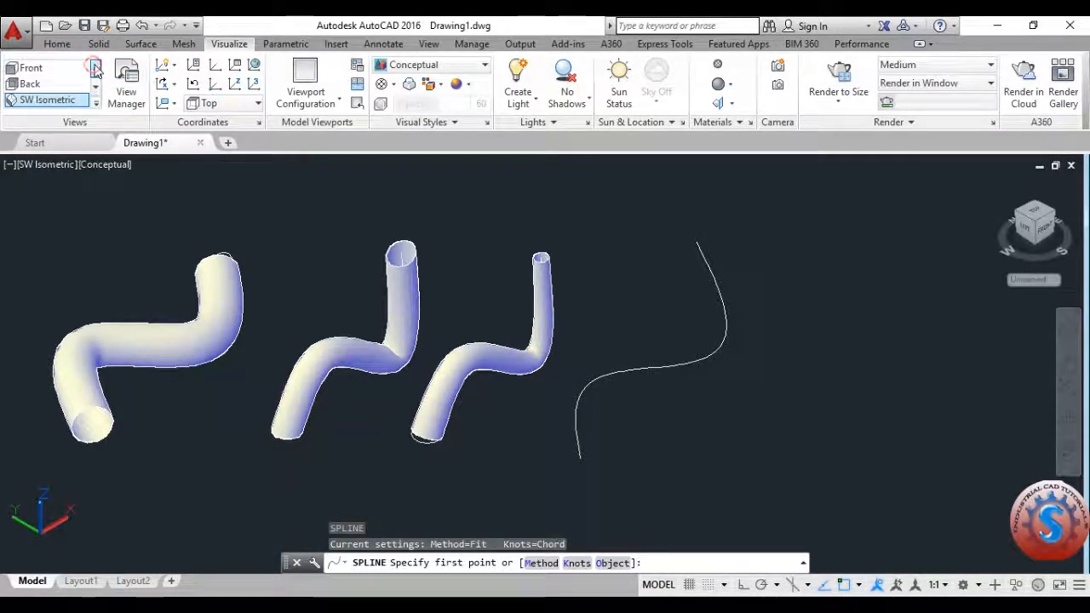
left_click(95, 68)
left_click(75, 68)
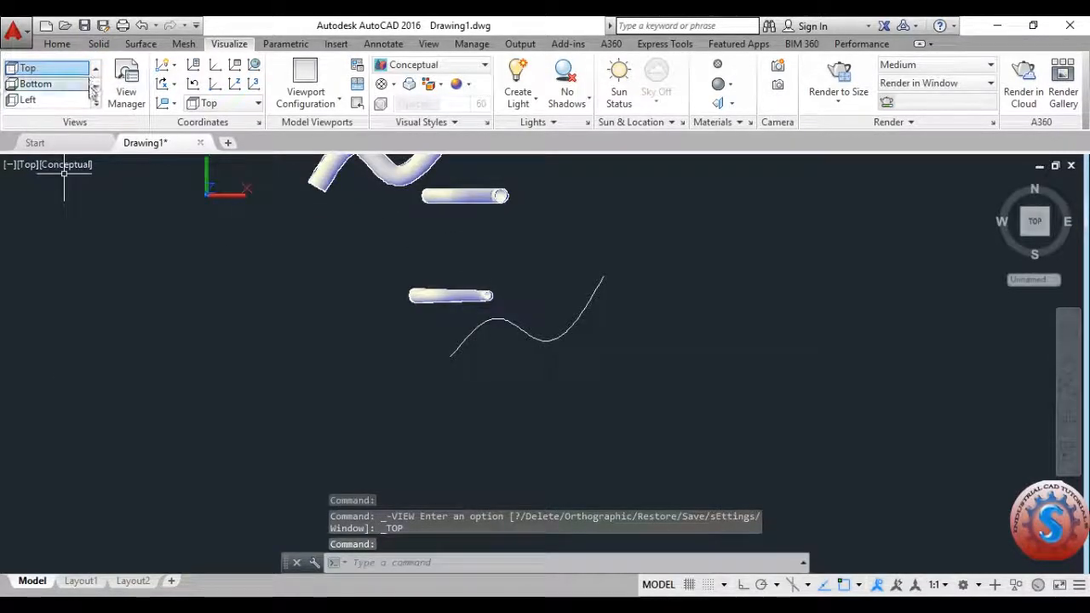
left_click(47, 83)
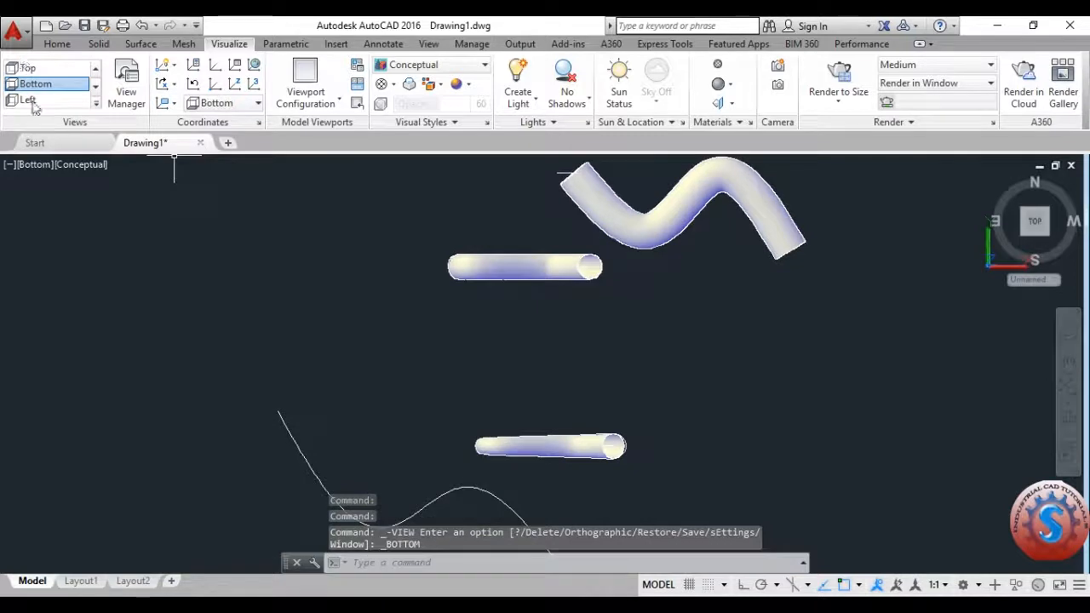
left_click(30, 100)
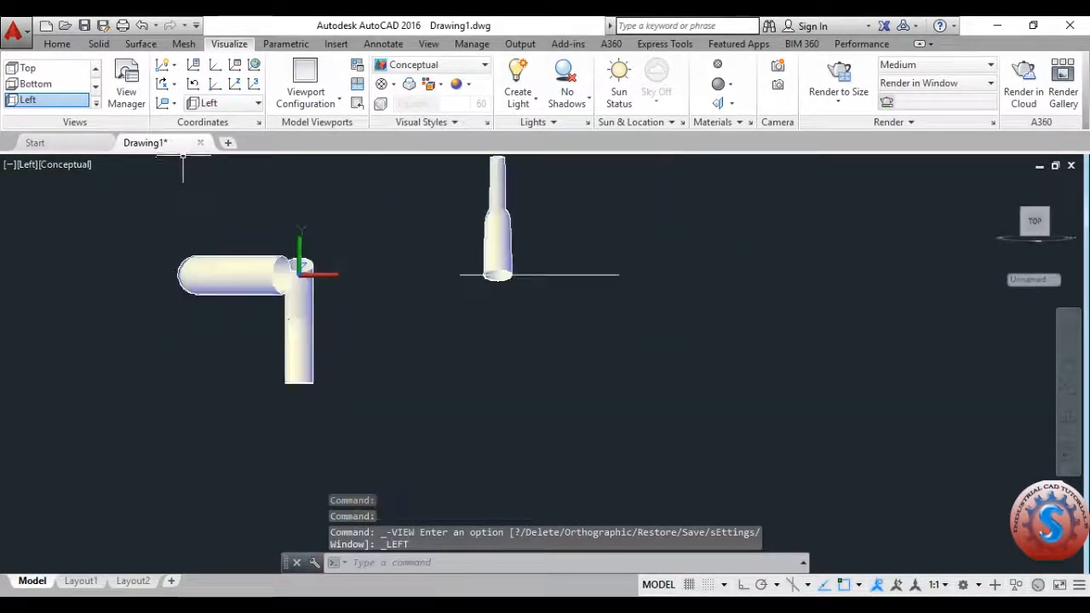
Draw a 6-sided polygon inscribed in a circle, centred on the new spline's end point
type("POLYGON")
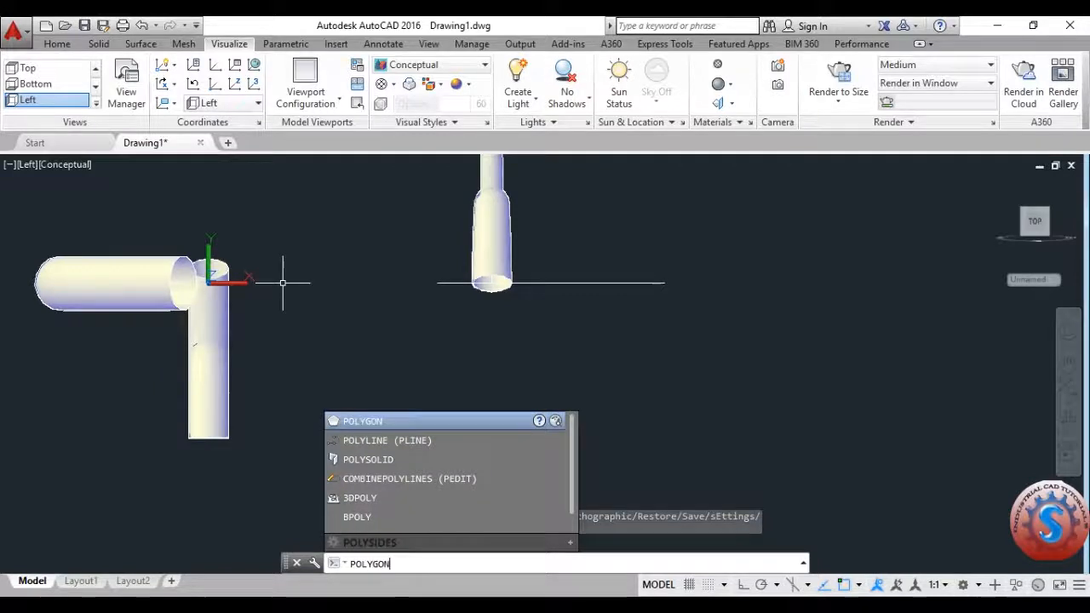
key("Return")
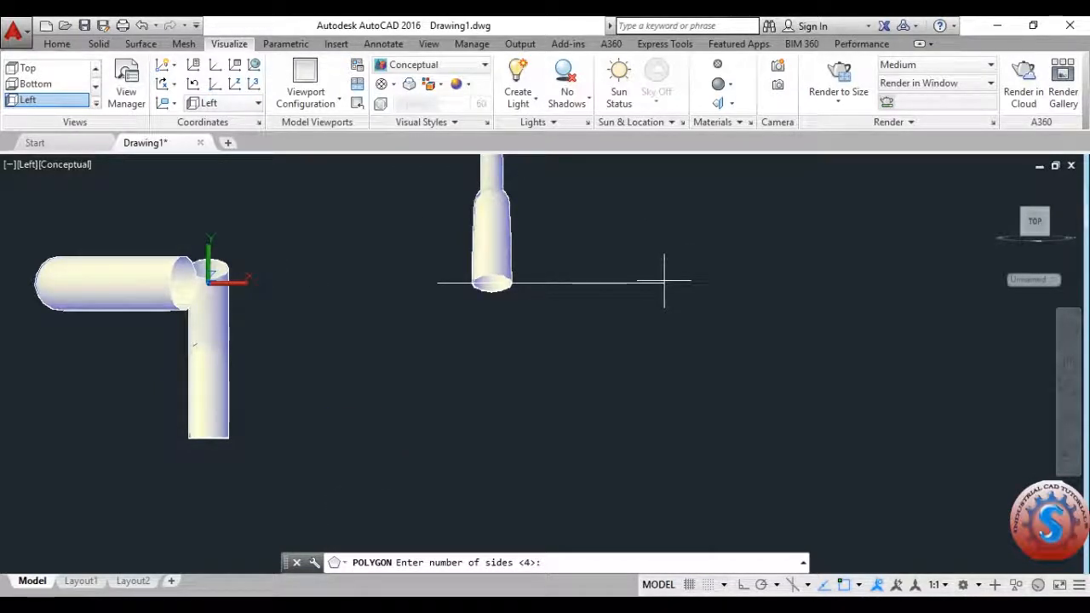
type("6")
key("Return")
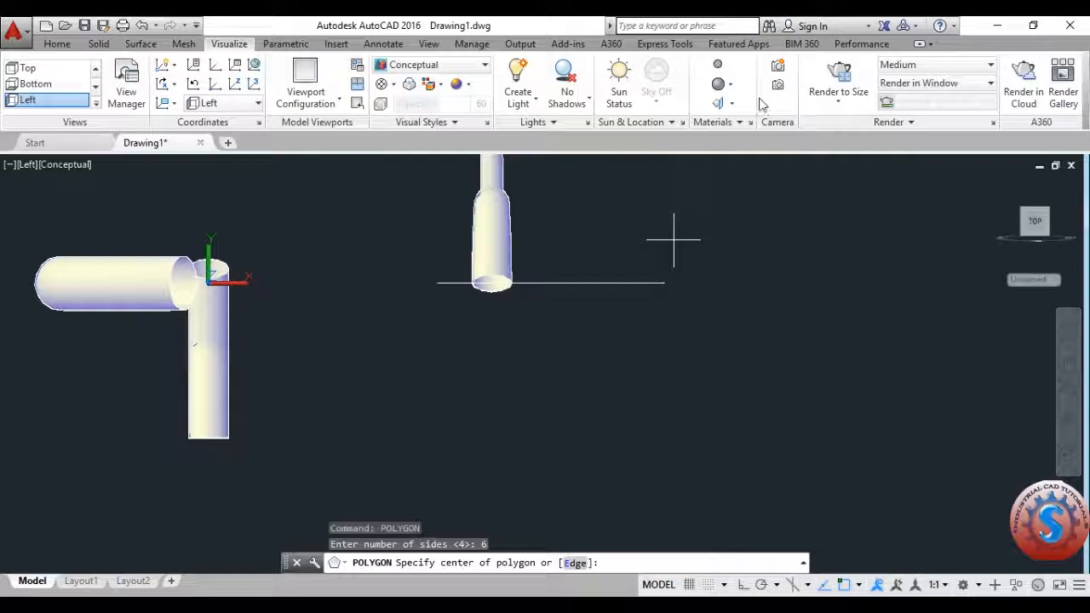
left_click(663, 282)
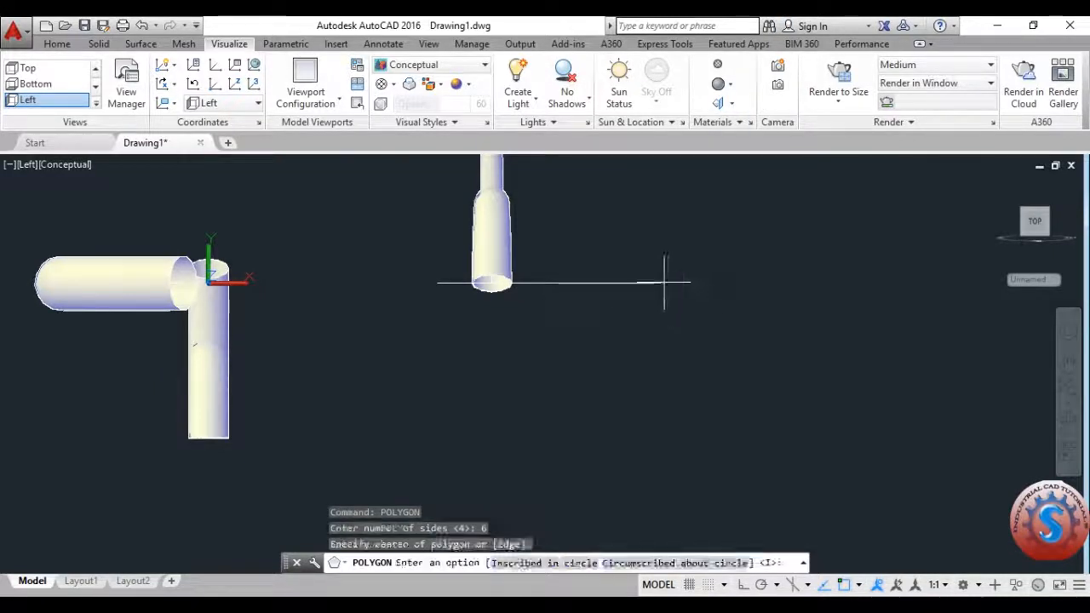
type("I")
key("Return")
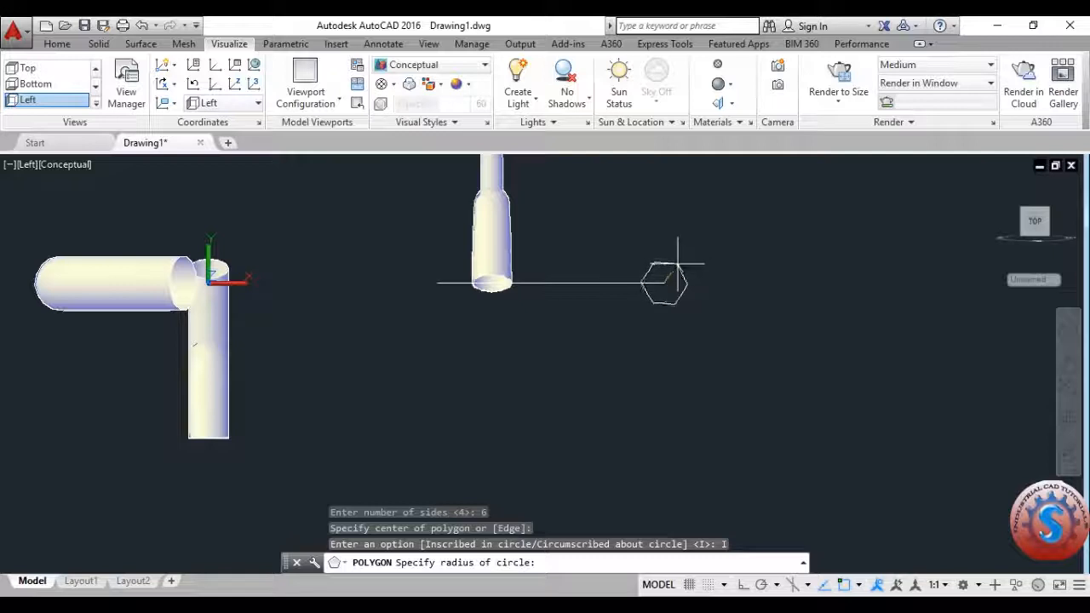
left_click(677, 259)
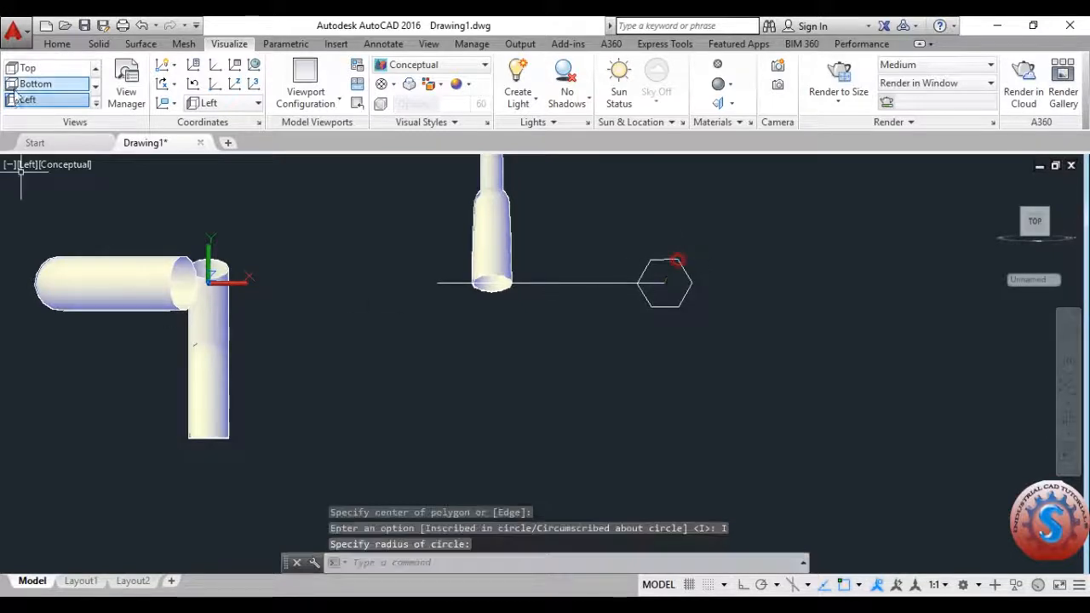
Return the model to the SW Isometric view with the tubes, spline and hexagon in sight
left_click(96, 104)
left_click(47, 164)
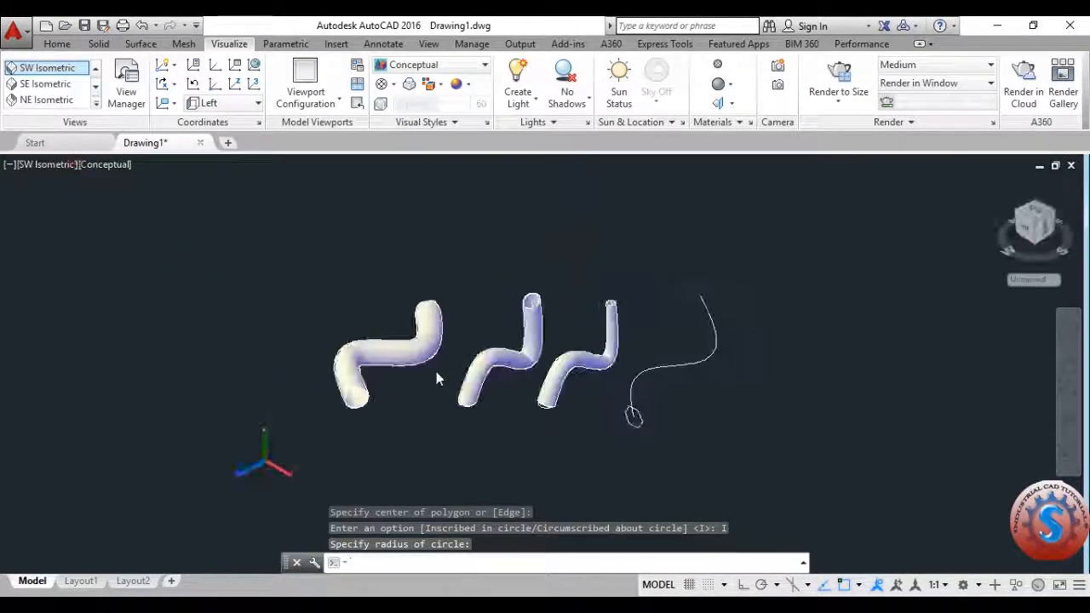
middle_click_drag(562, 393, 444, 382)
scroll(588, 414, "up", 3)
scroll(516, 438, "down", 2)
middle_click_drag(516, 441, 543, 438)
scroll(551, 443, "down", 3)
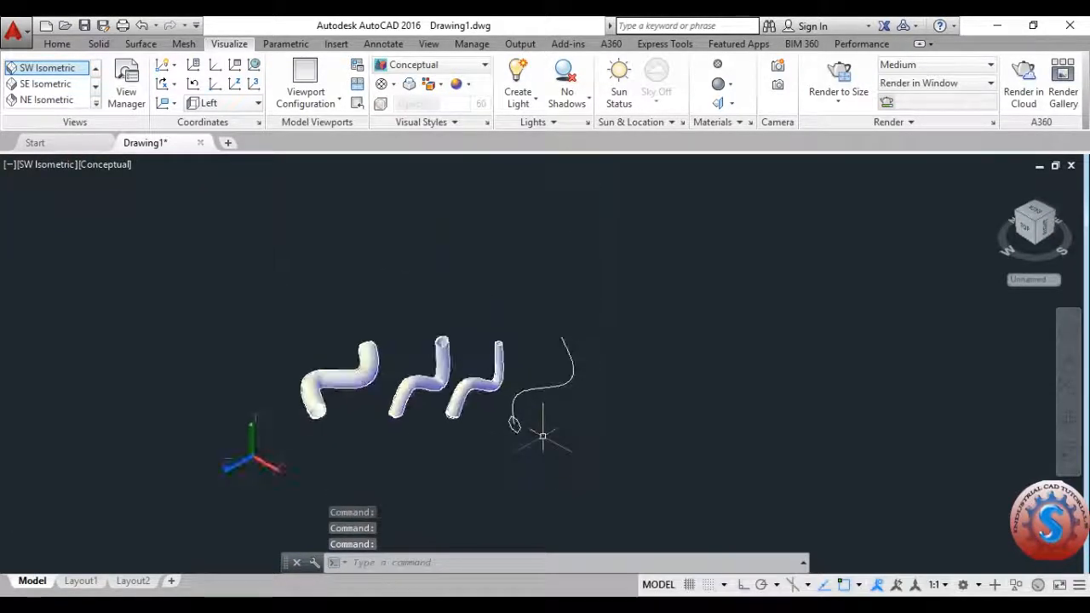
scroll(544, 437, "up", 2)
Sweep the hexagon along the newest S-shaped spline in Surface mode with a twist angle of 1800
type("swEEP")
key("Return")
left_click(555, 562)
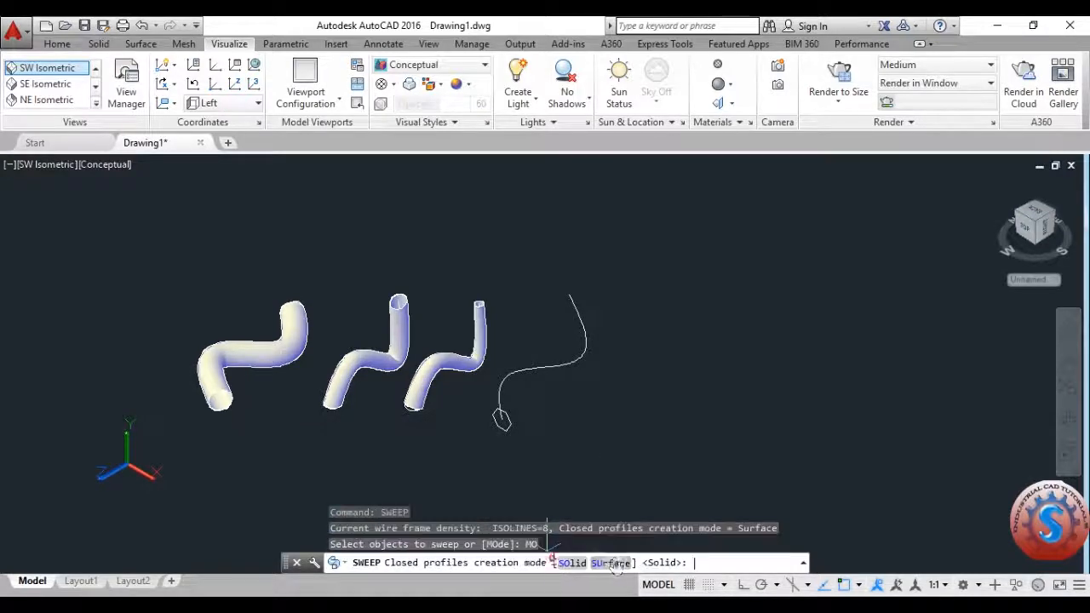
left_click(611, 563)
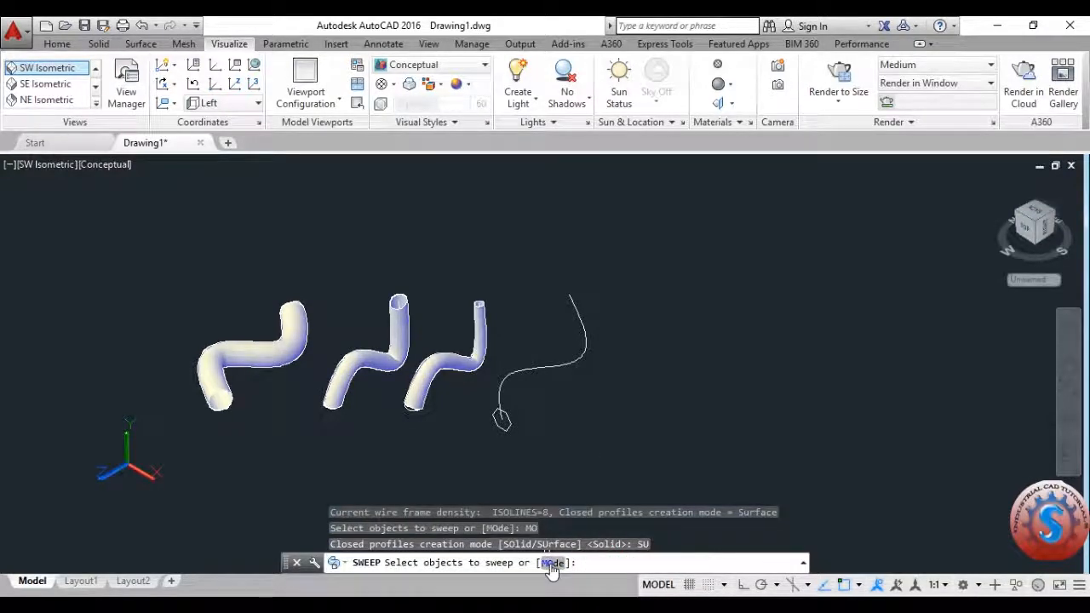
left_click(501, 419)
key("Return")
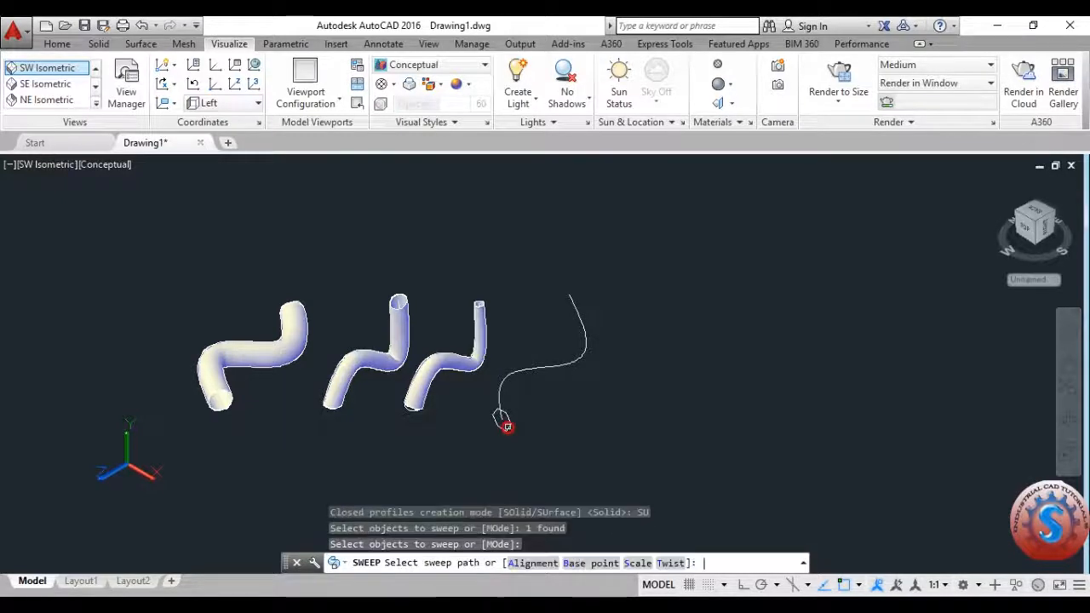
left_click(670, 562)
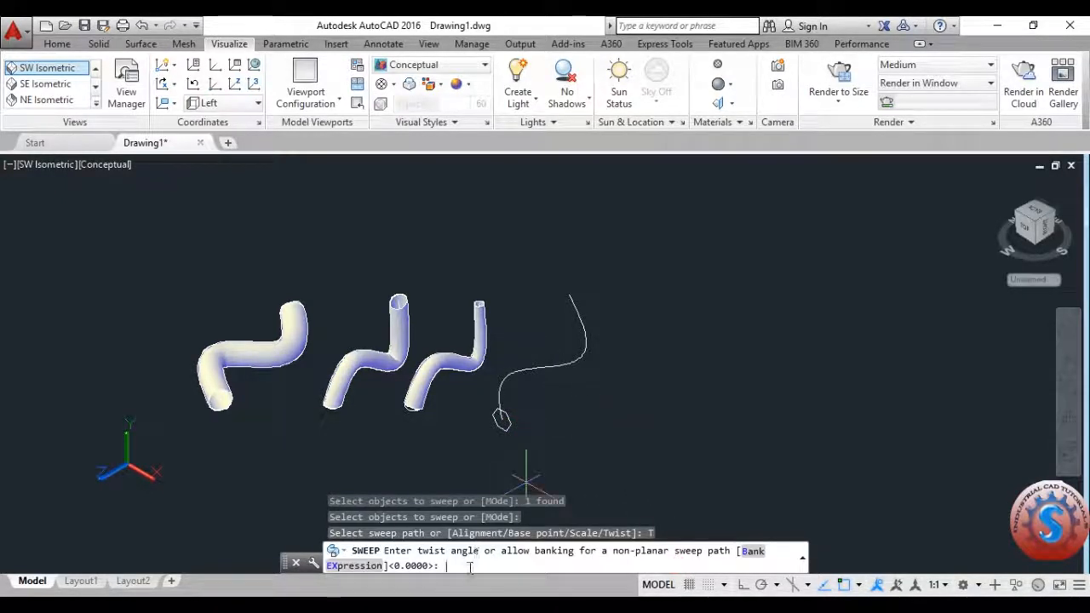
type("1800")
key("Return")
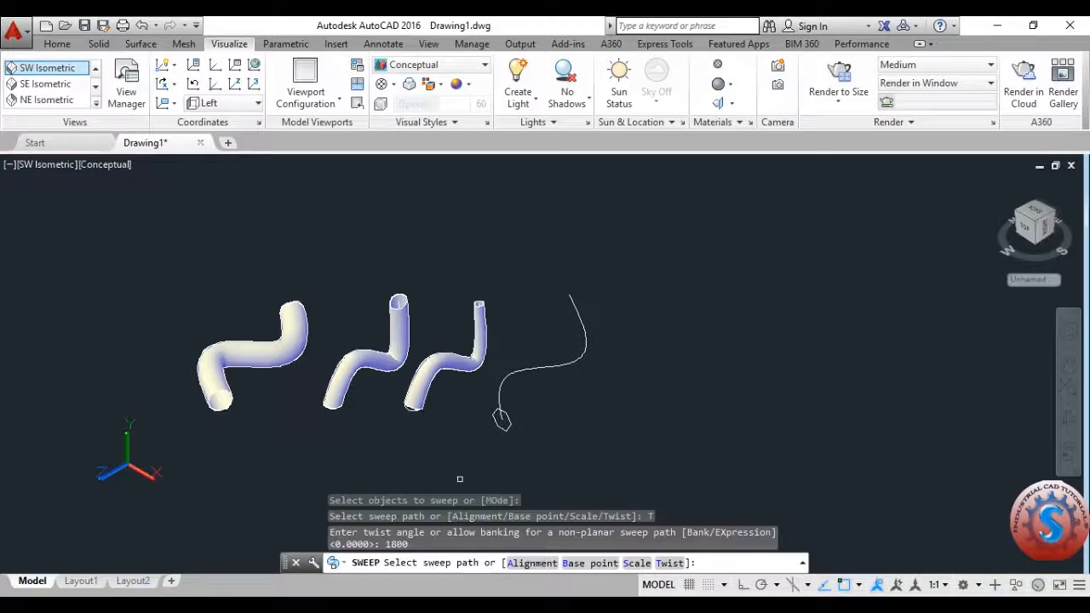
left_click(500, 388)
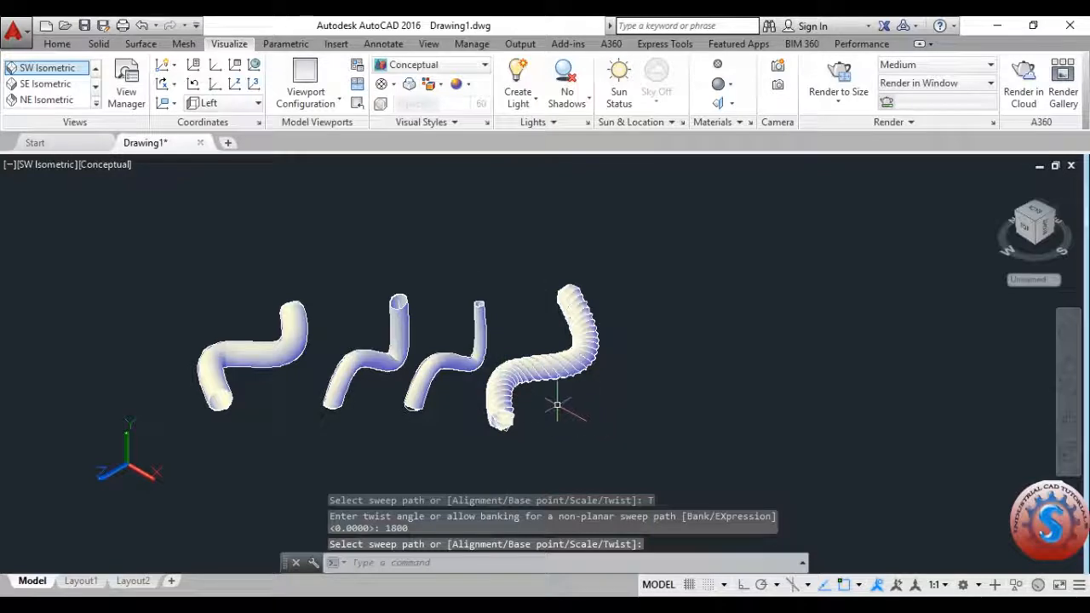
Examine the twisted hexagonal tube up close and from other angles with a free orbit
scroll(504, 425, "up", 3)
scroll(502, 421, "down", 4)
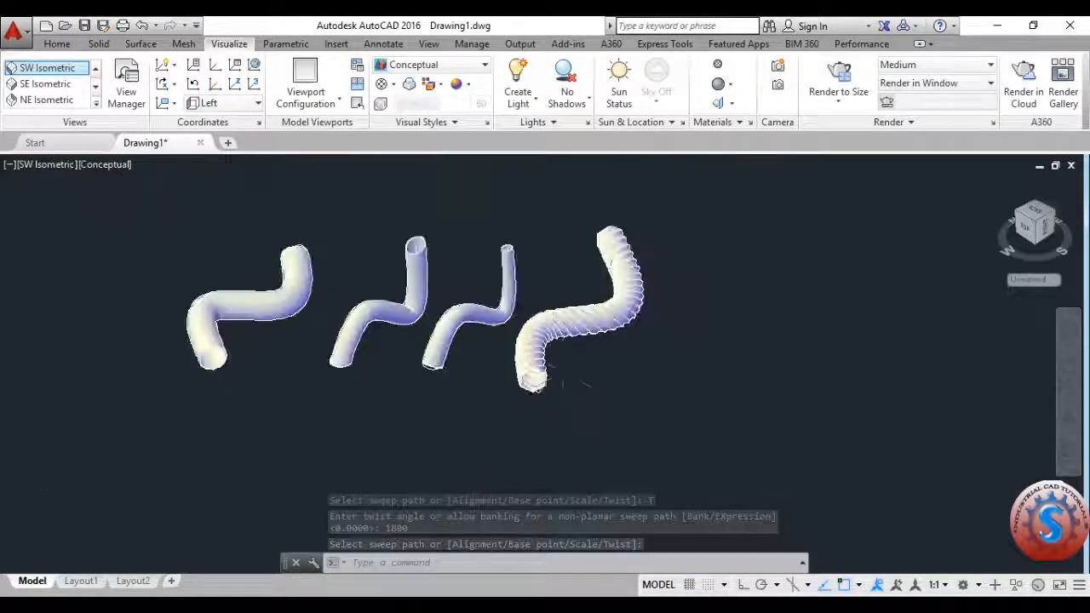
scroll(511, 367, "up", 3)
middle_click_drag(545, 446, 549, 406)
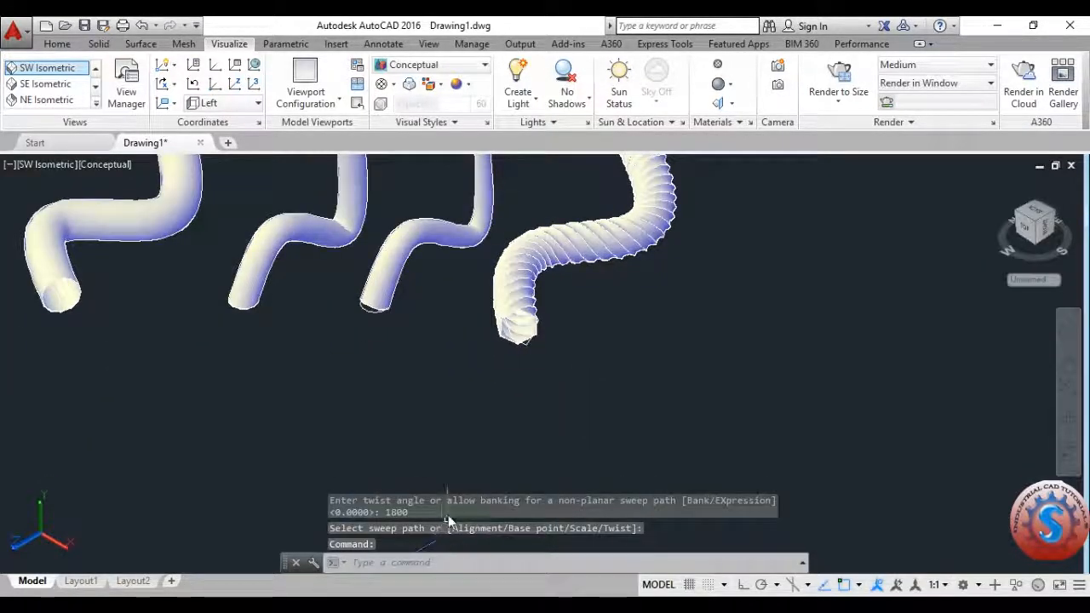
left_click(413, 566)
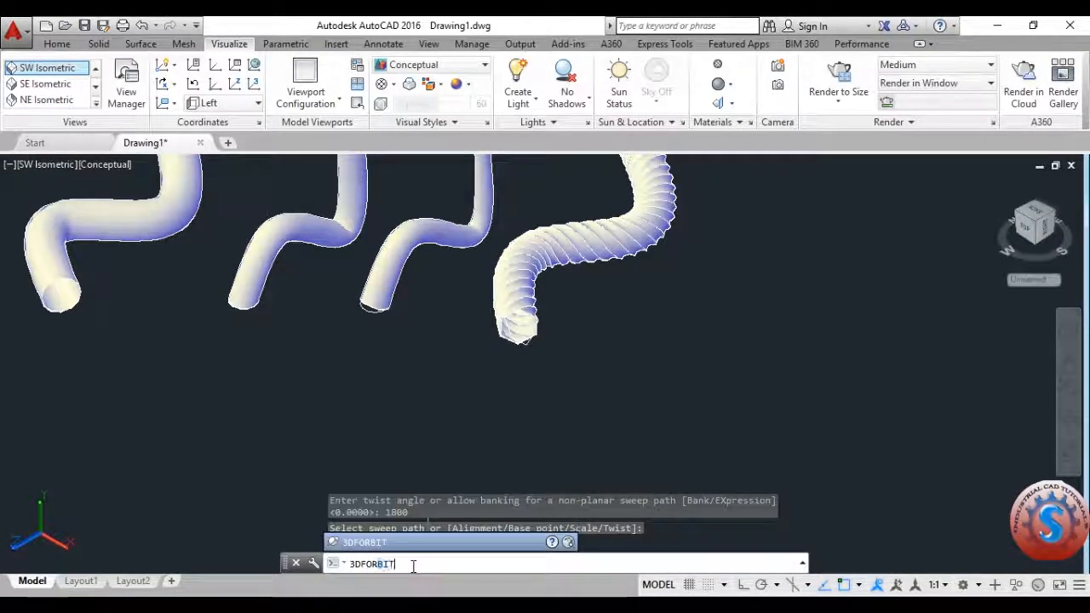
key("Return")
left_click_drag(630, 259, 579, 354)
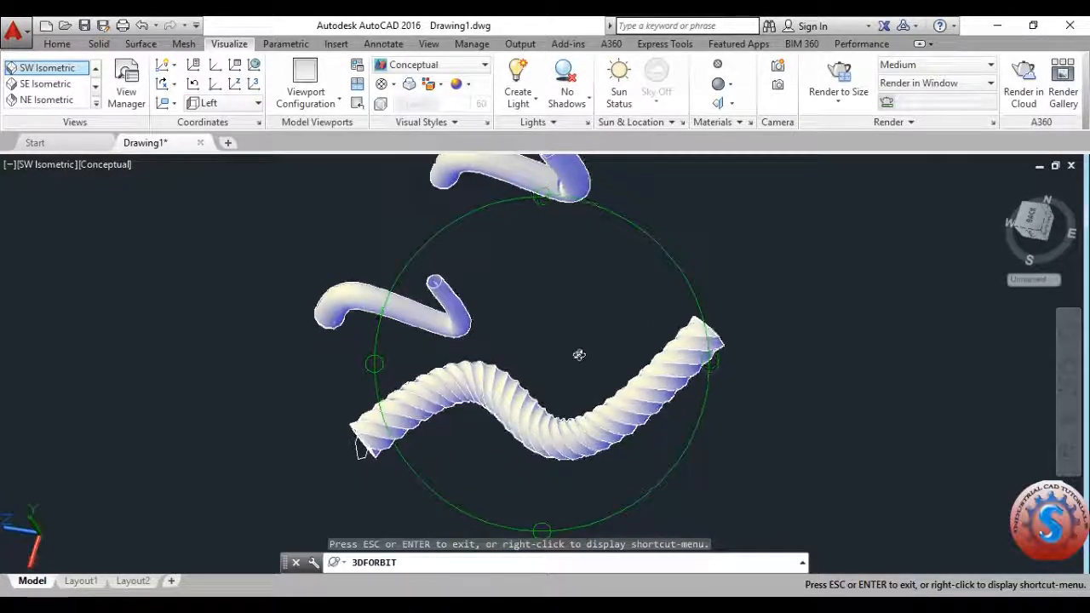
Return the model to the SW Isometric view with all four swept tubes in sight
left_click(95, 101)
left_click(51, 177)
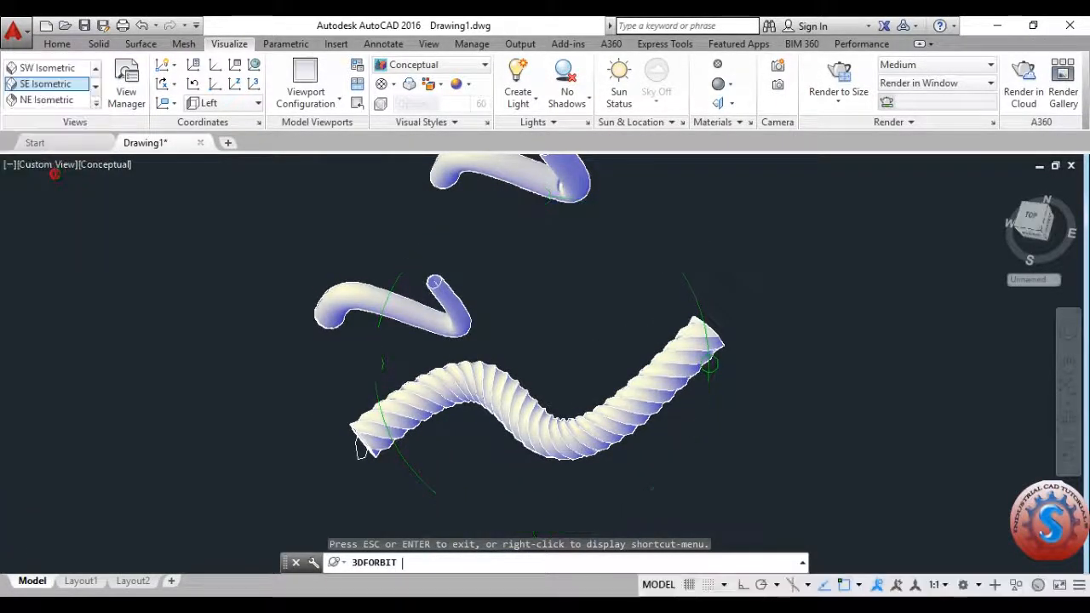
left_click(76, 74)
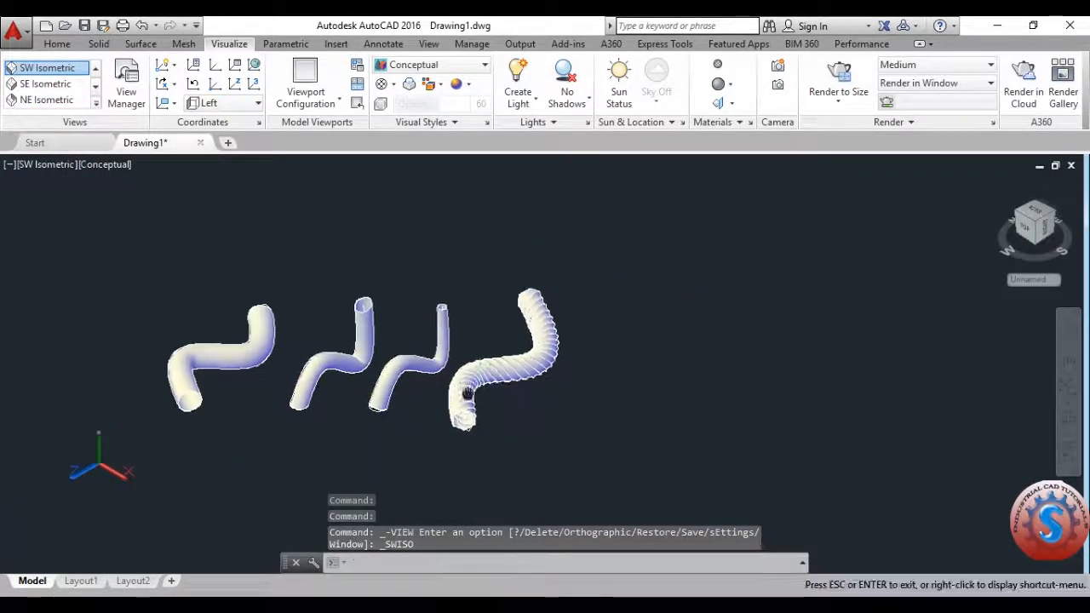
scroll(476, 400, "up", 5)
scroll(504, 420, "down", 3)
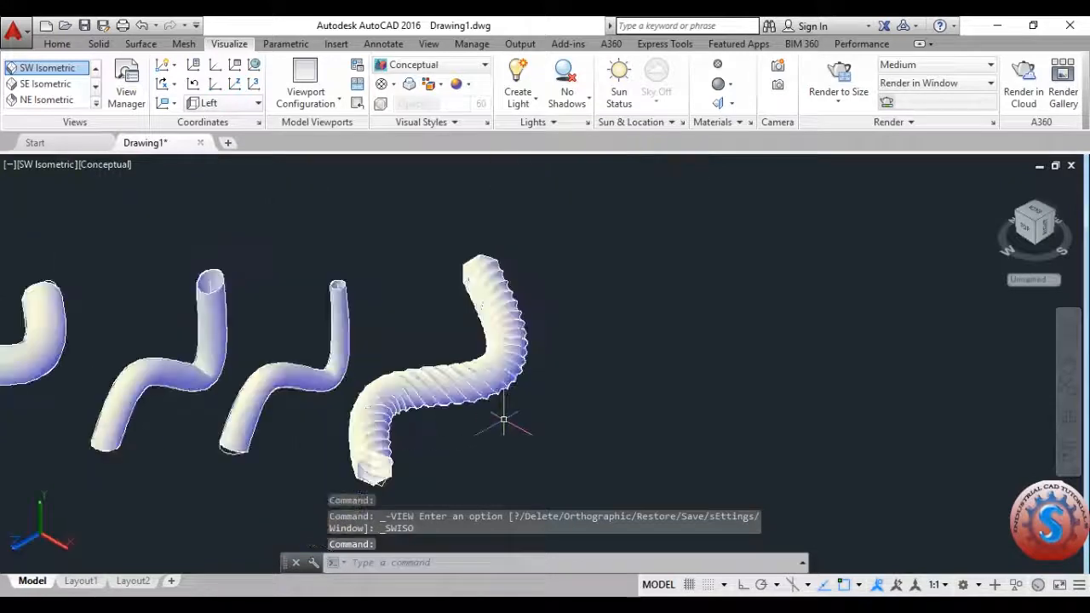
scroll(503, 419, "down", 6)
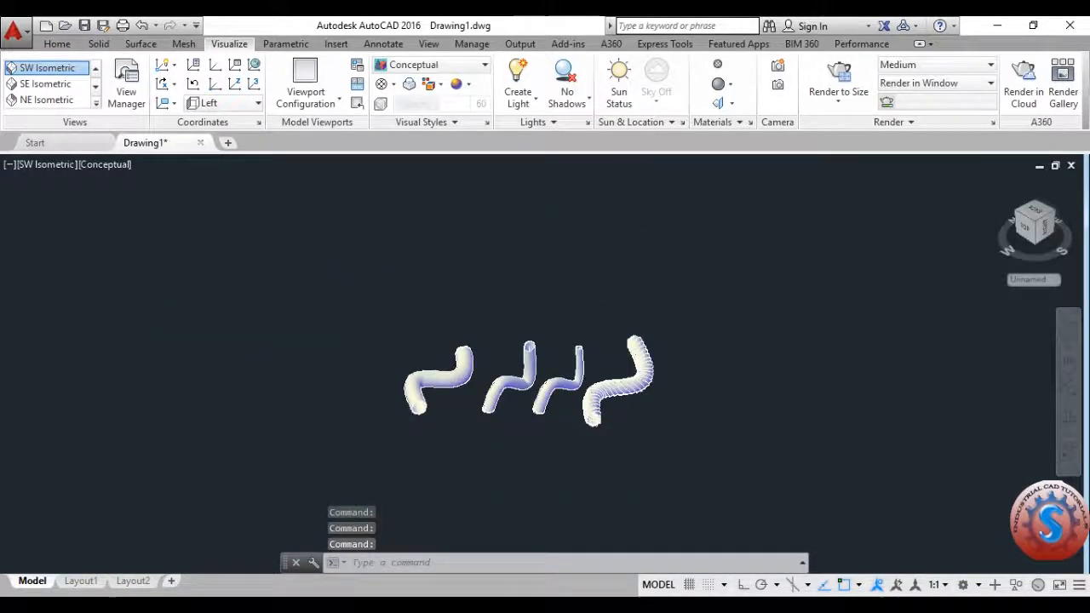
scroll(638, 401, "up", 3)
scroll(637, 401, "up", 3)
scroll(634, 398, "down", 3)
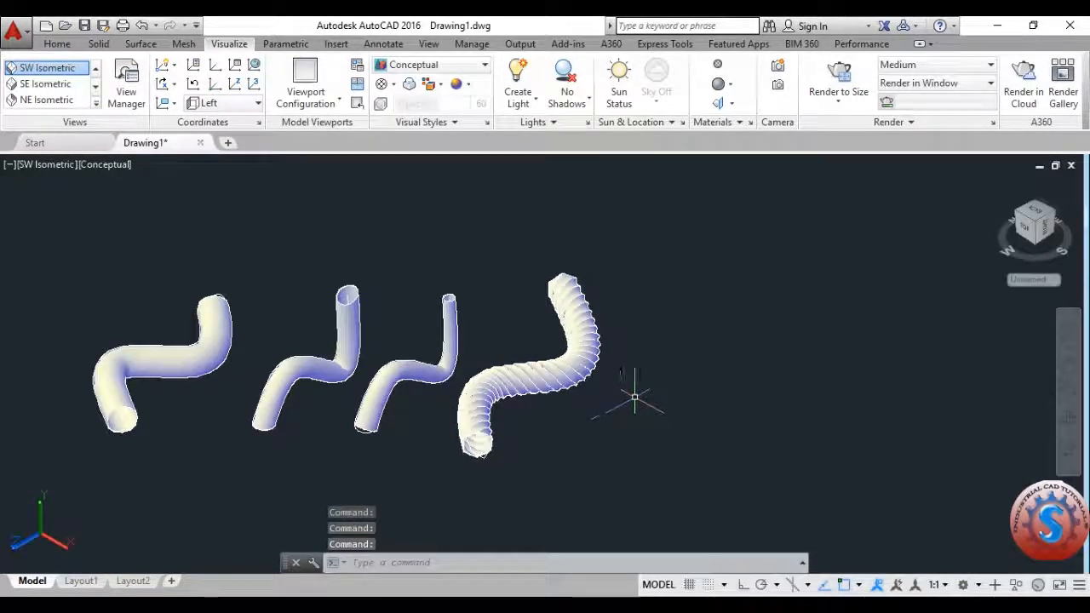
Draw a straight vertical line beside the twisted tube with Ortho on
type("l")
key("Return")
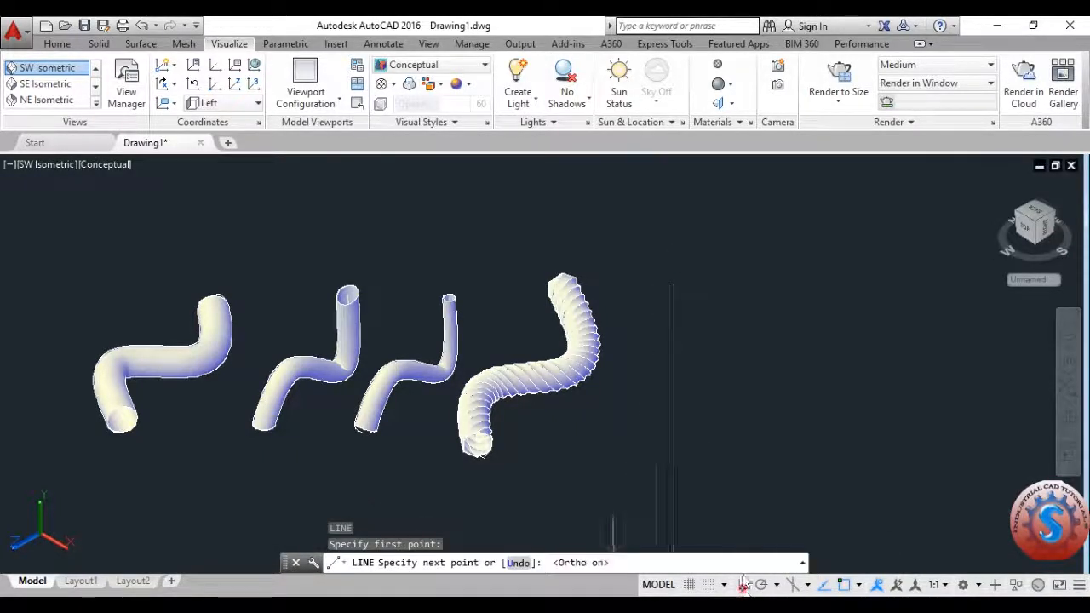
left_click(700, 444)
key("Escape")
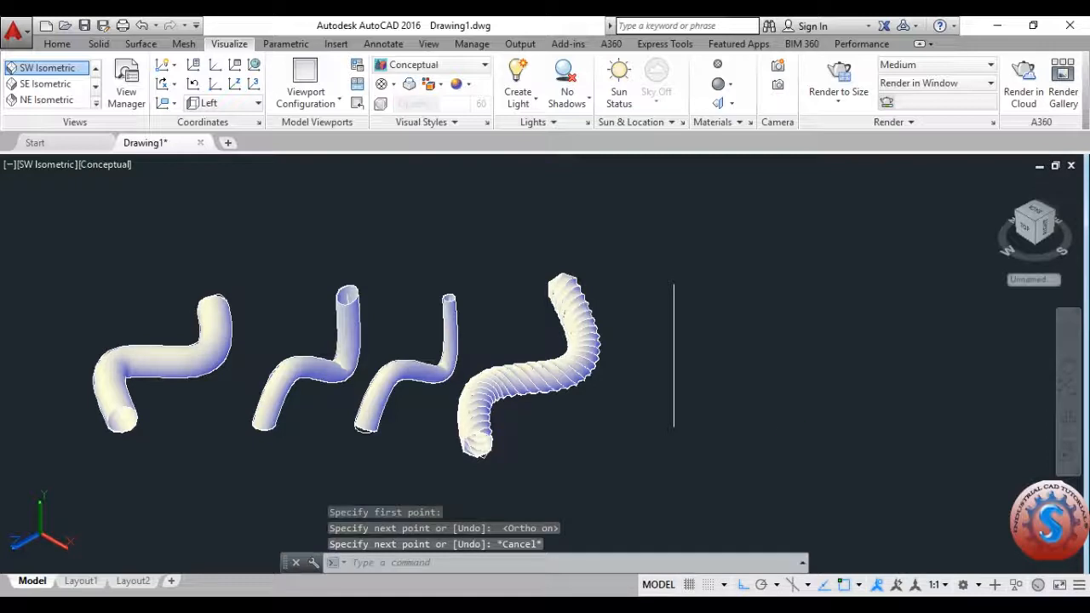
scroll(800, 453, "up", 2)
type("R")
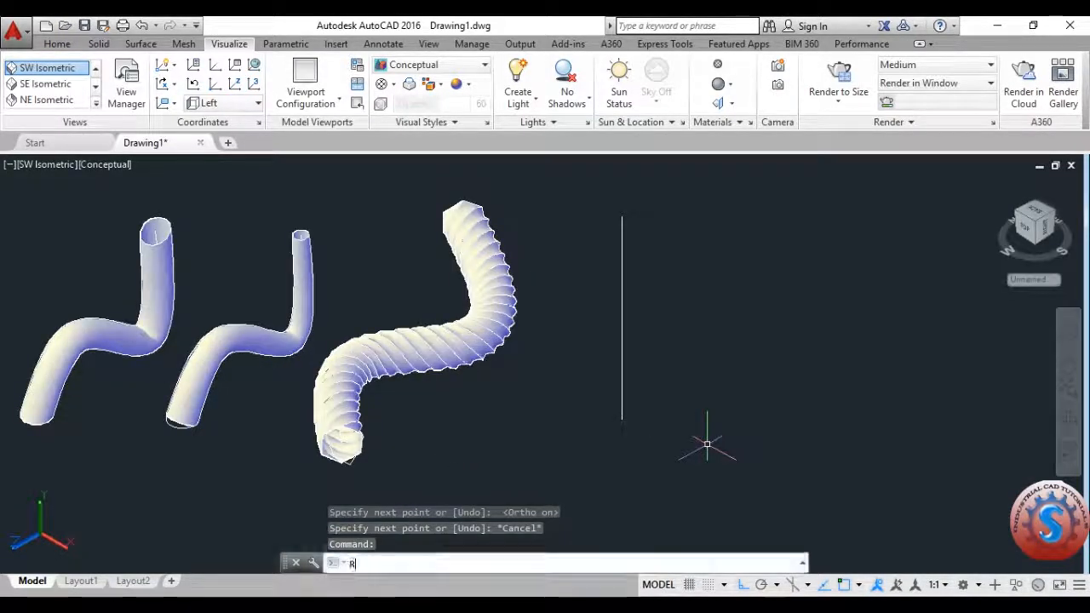
type("EC")
key("Return")
key("Escape")
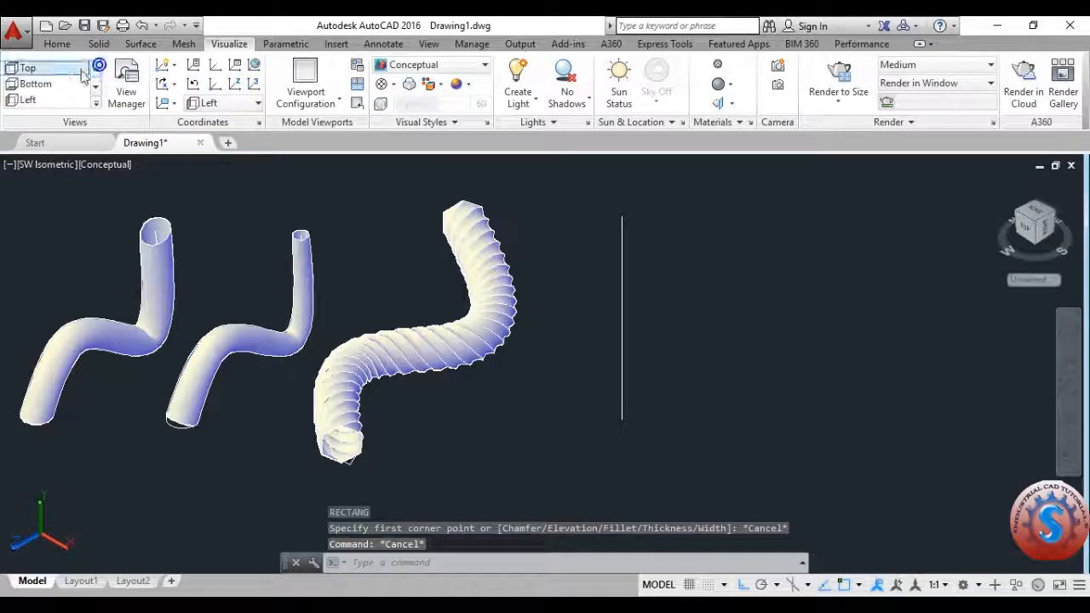
Draw a small rectangle around the end-on vertical line in the Top view
left_click(80, 69)
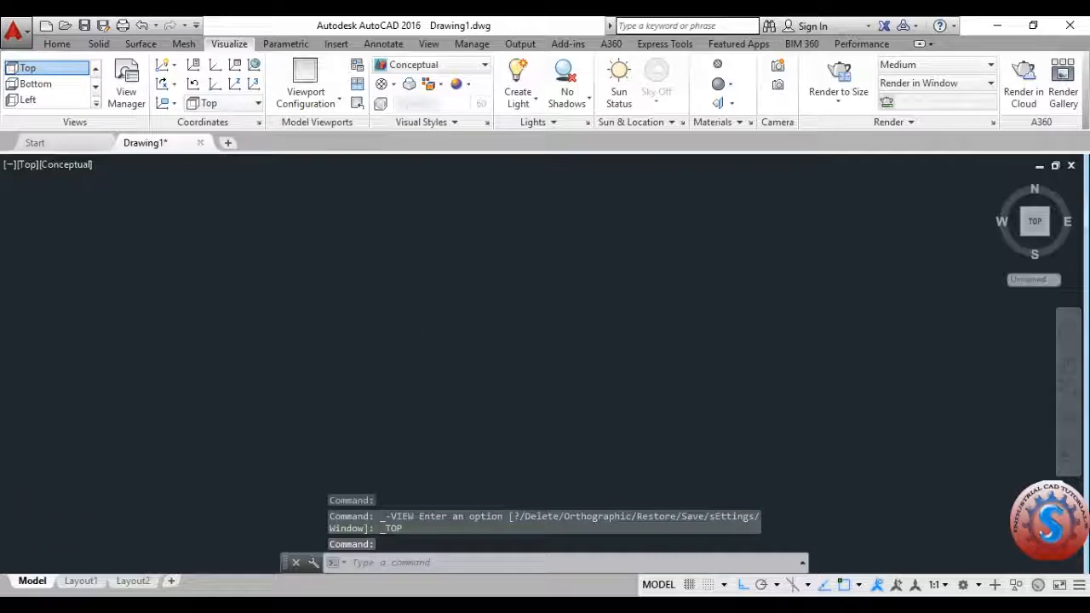
type("REC")
key("Return")
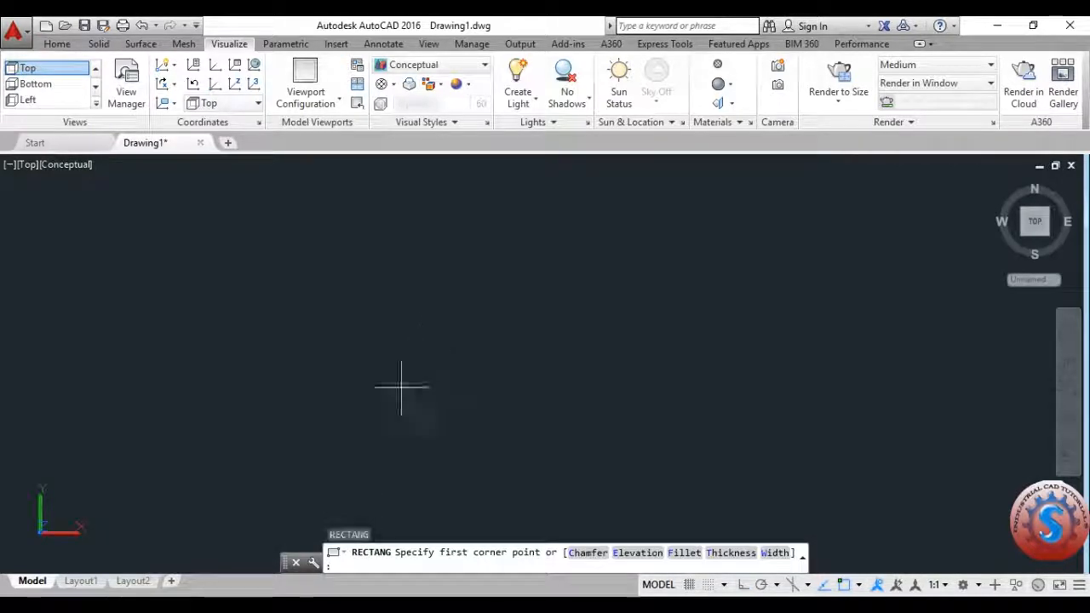
left_click(383, 410)
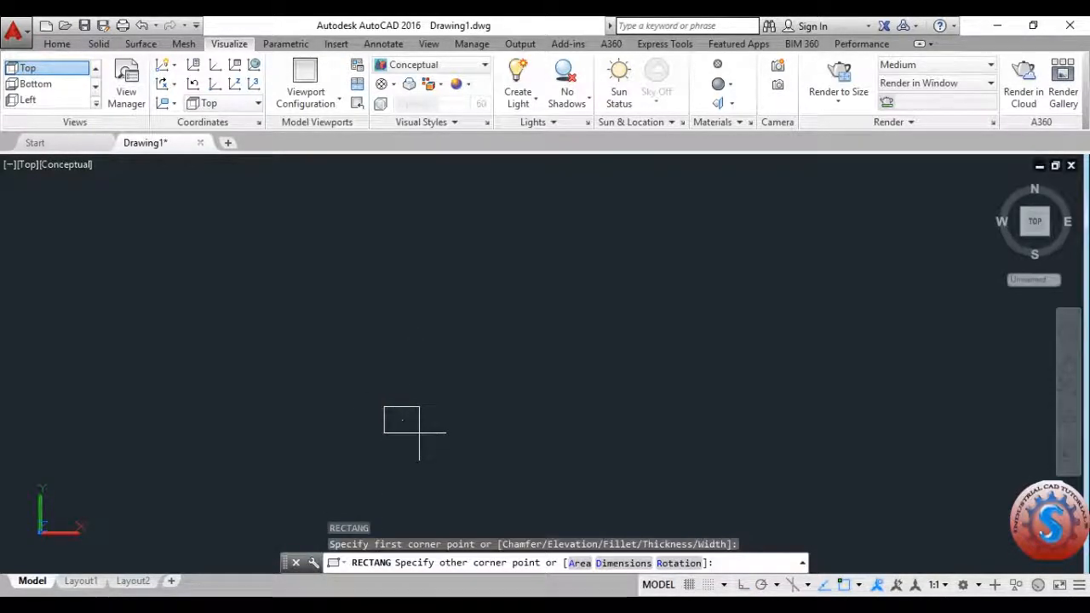
left_click(421, 432)
Set the view to SW Isometric with the tubes, the vertical line and the small rectangle in sight
left_click(97, 102)
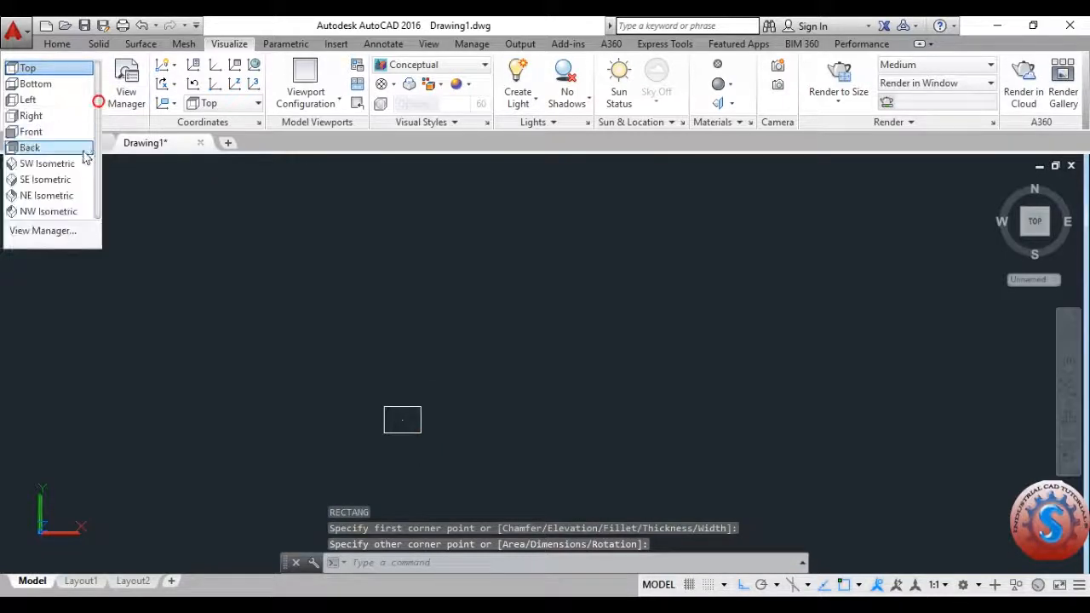
left_click(83, 164)
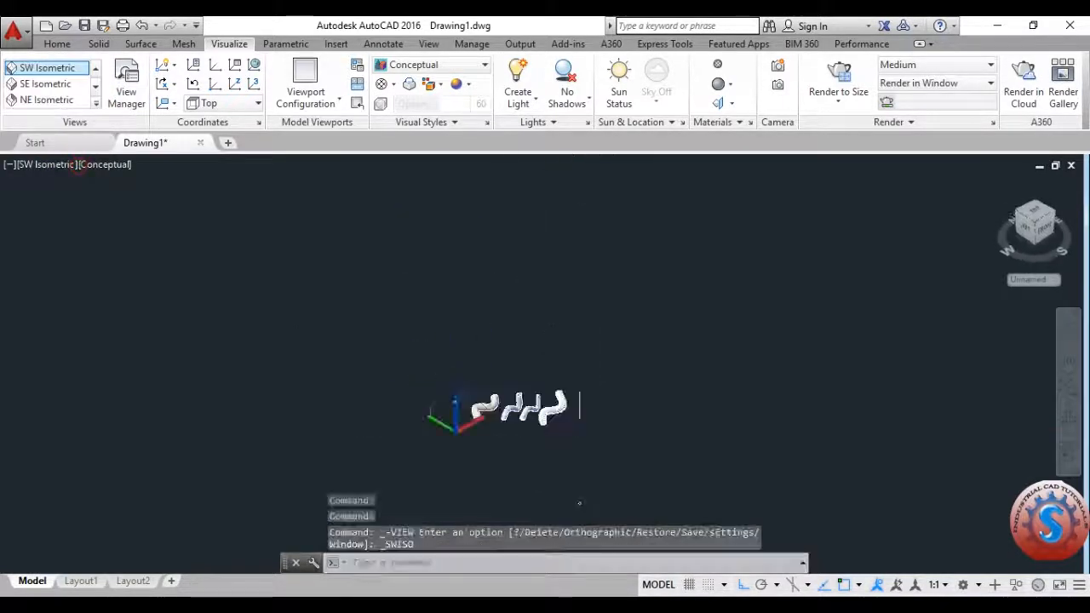
scroll(525, 409, "up", 7)
middle_click_drag(534, 337, 543, 469)
scroll(536, 456, "down", 4)
middle_click_drag(541, 417, 527, 445)
scroll(527, 444, "up", 2)
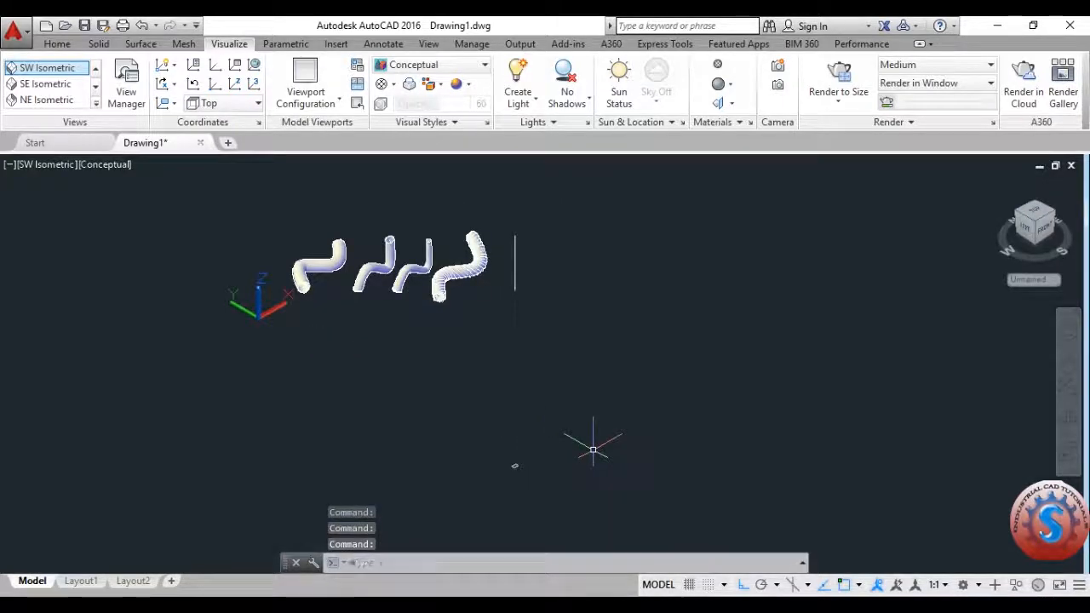
Move the small rectangle by its centre straight up to the lower end of the vertical line
type("m")
key("Return")
left_click(545, 483)
left_click(457, 417)
key("Return")
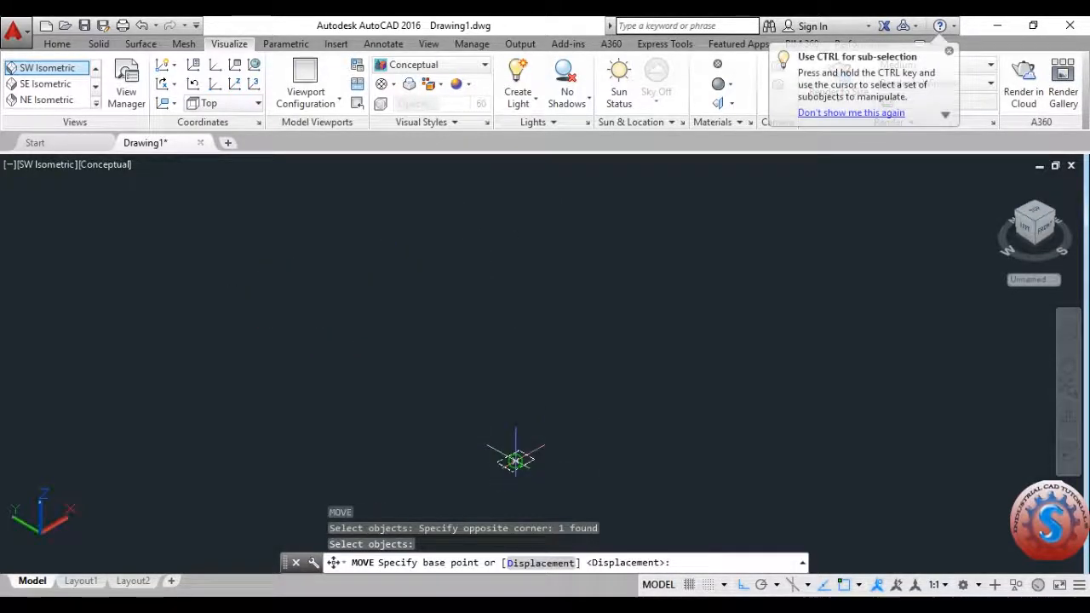
left_click(515, 460)
scroll(515, 460, "down", 8)
scroll(513, 311, "up", 5)
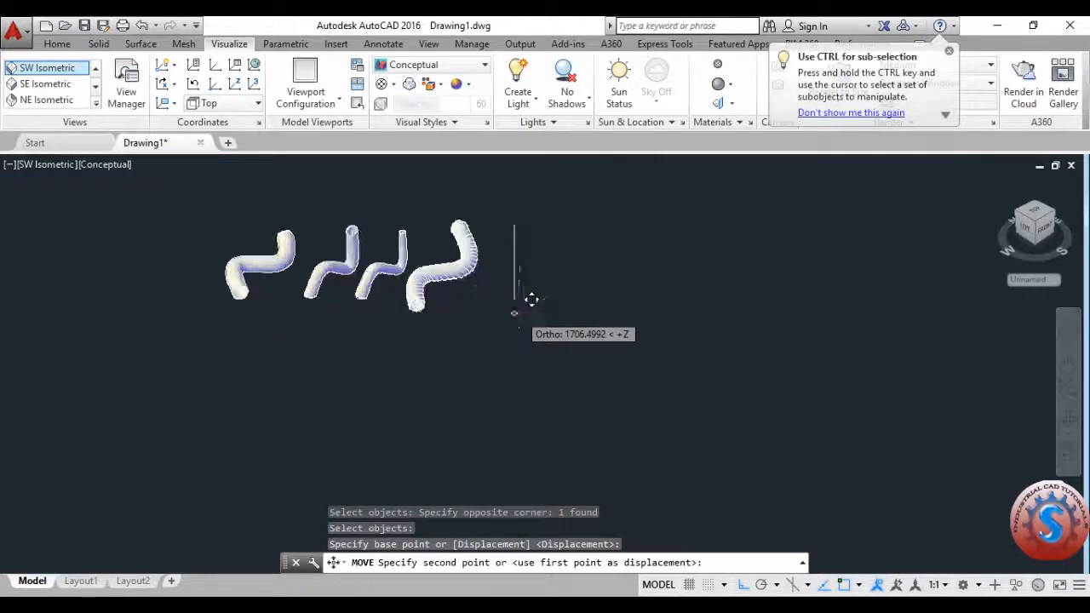
left_click(509, 291)
scroll(511, 292, "up", 3)
middle_click_drag(528, 307, 590, 444)
scroll(579, 376, "down", 5)
scroll(581, 377, "up", 2)
middle_click_drag(583, 377, 723, 364)
key("Escape")
key("Escape")
key("Escape")
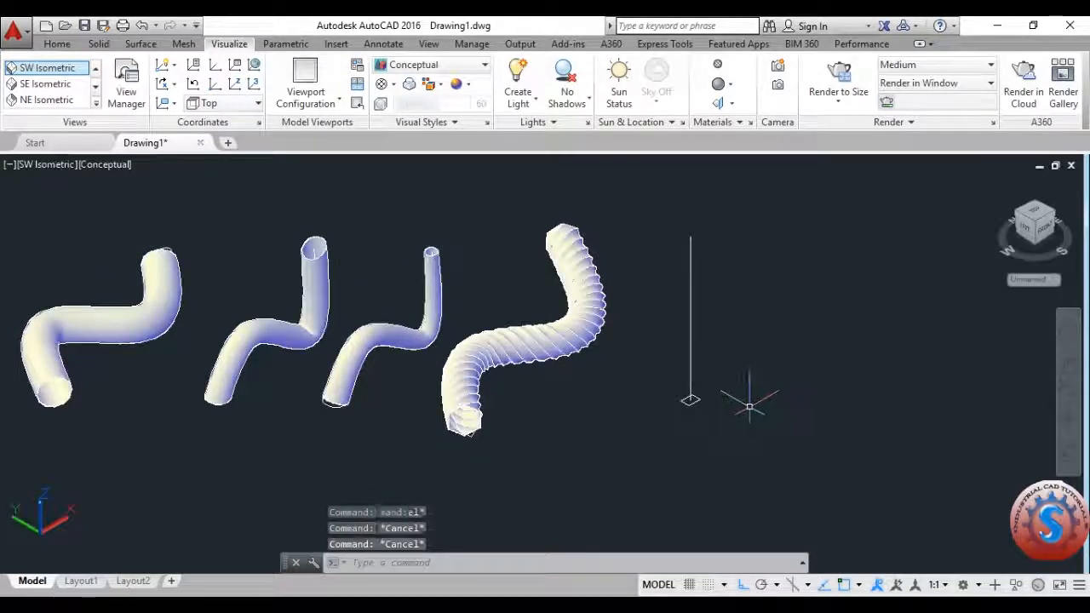
Sweep the small rectangle along the vertical line in Surface mode with a twist angle of 1800
type("SWEEP")
key("Return")
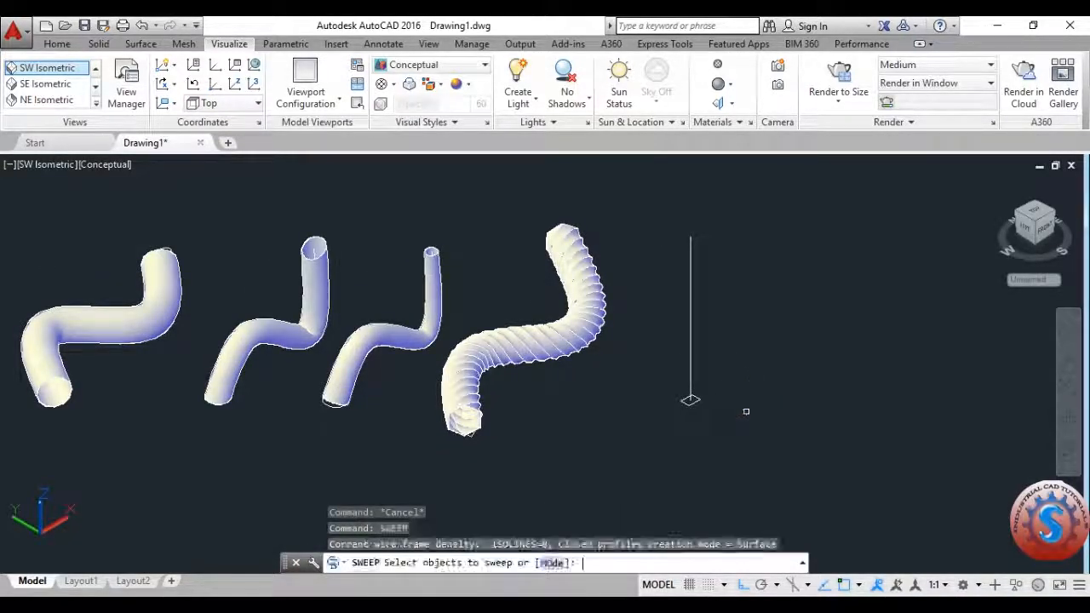
left_click(563, 565)
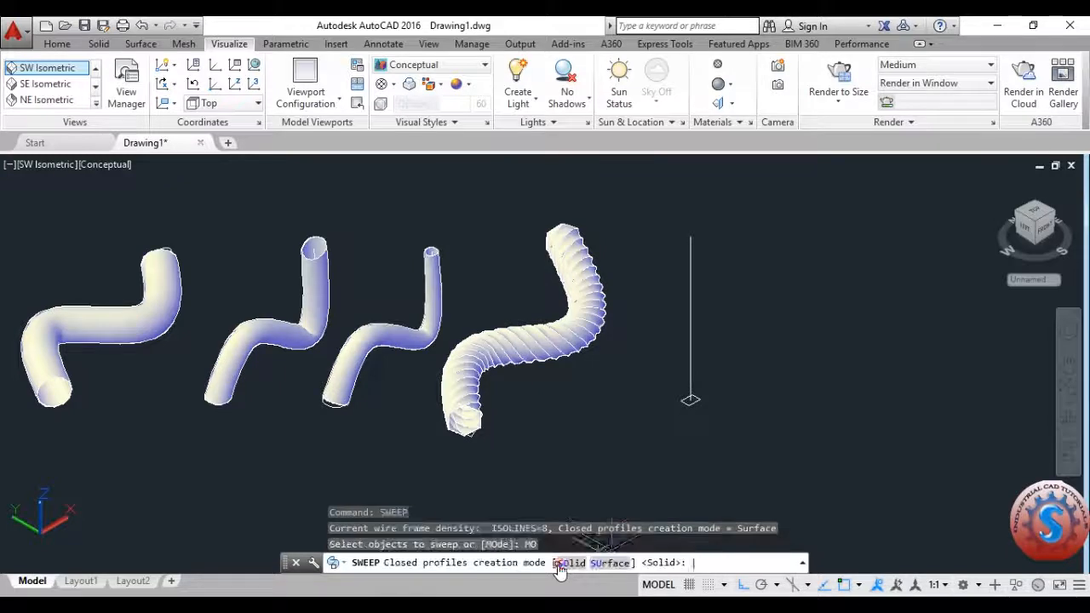
left_click(609, 563)
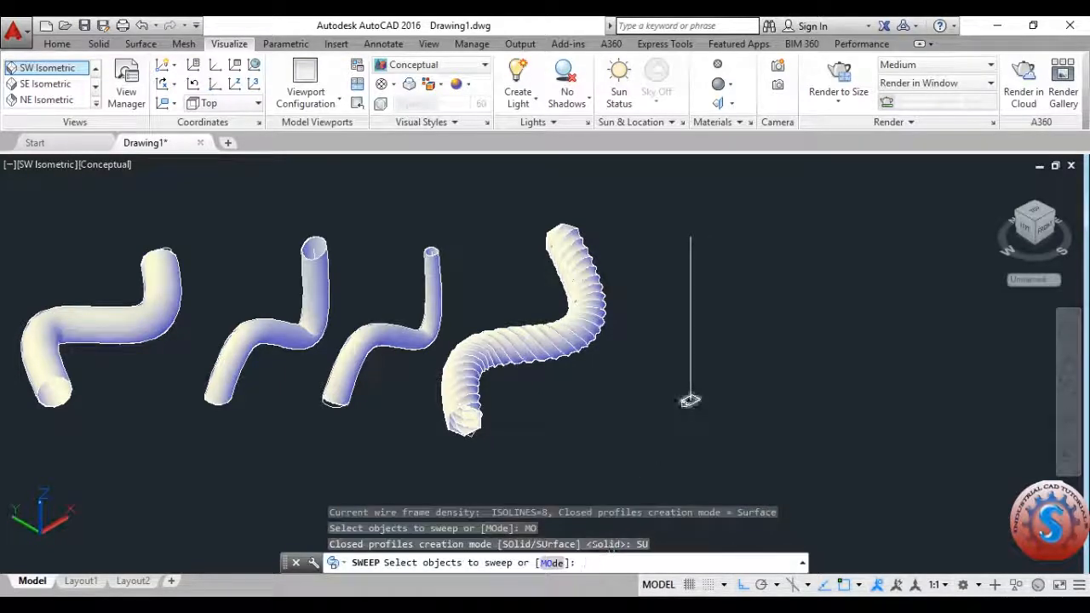
left_click(689, 401)
key("Return")
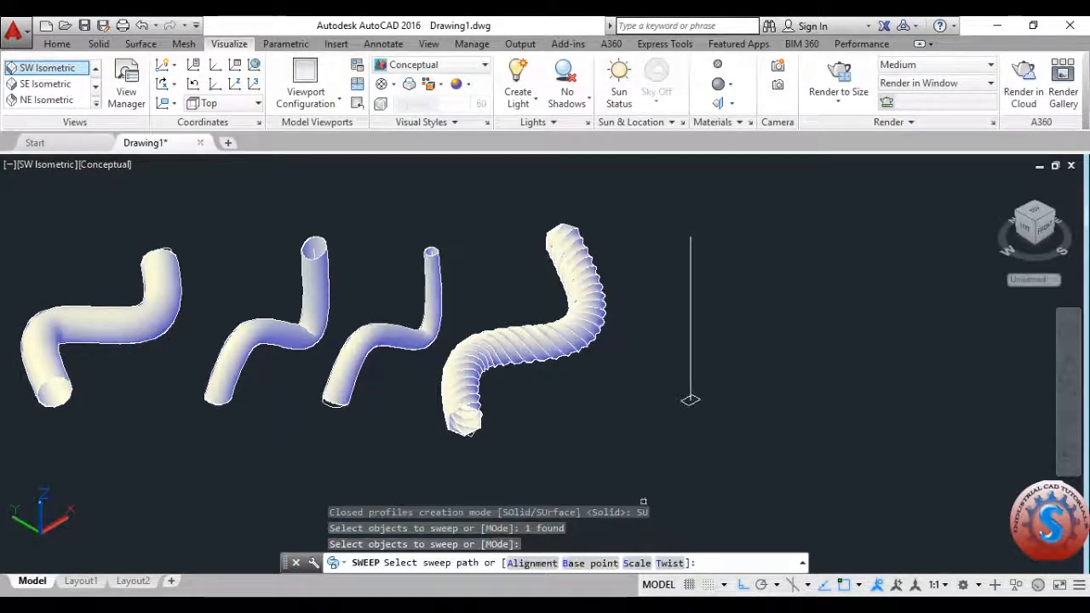
left_click(663, 564)
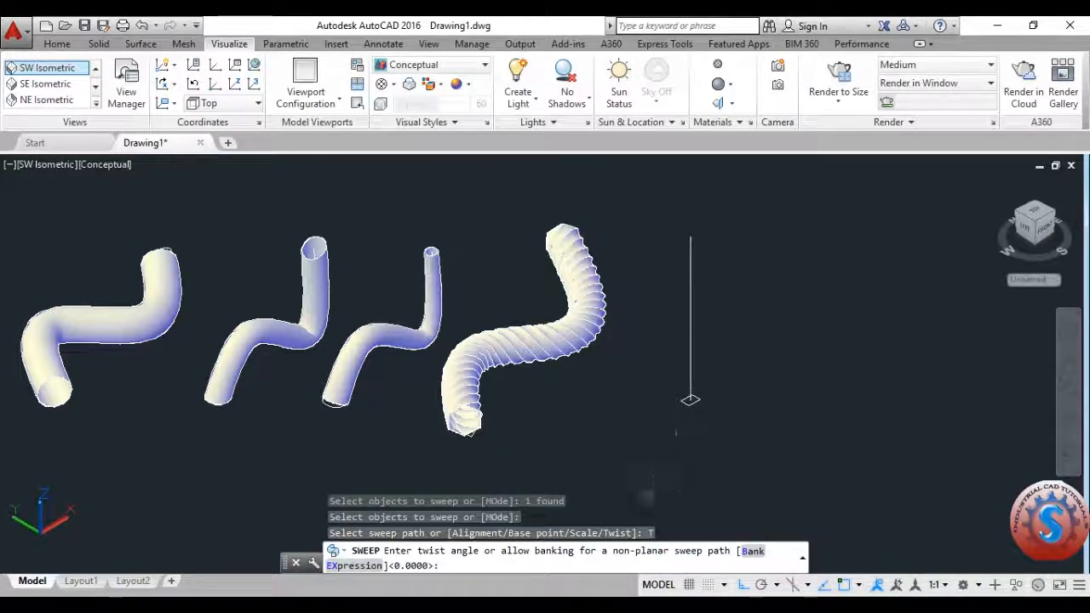
type("180")
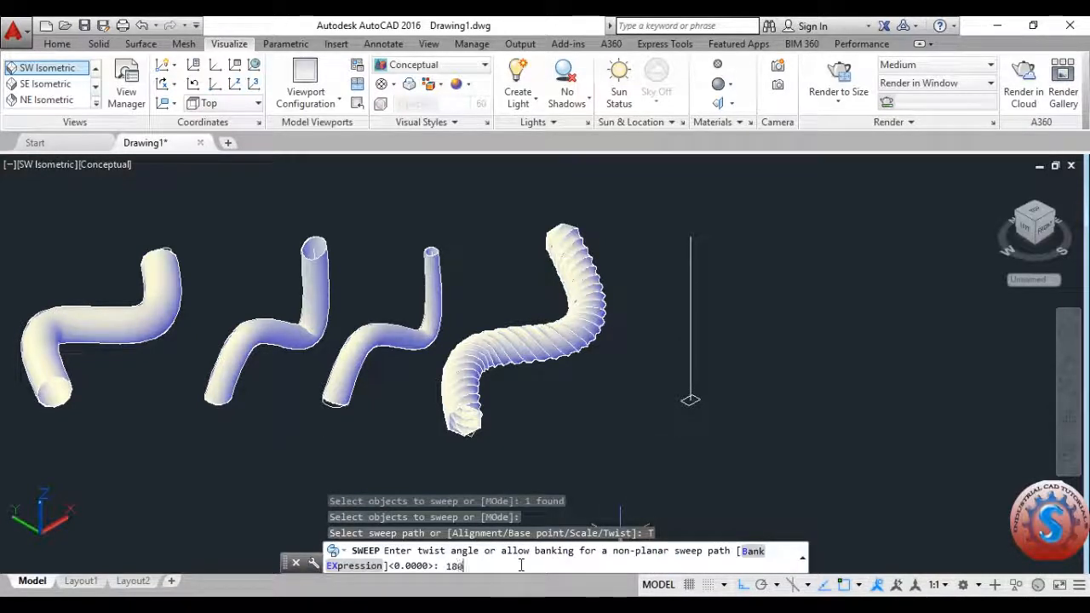
type("0")
key("Return")
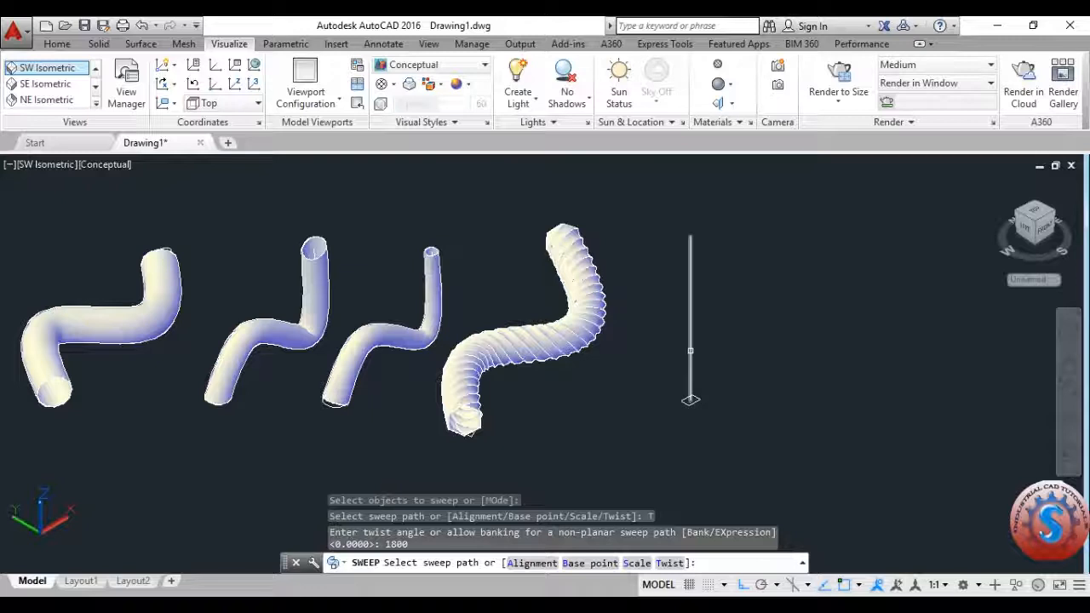
left_click(689, 345)
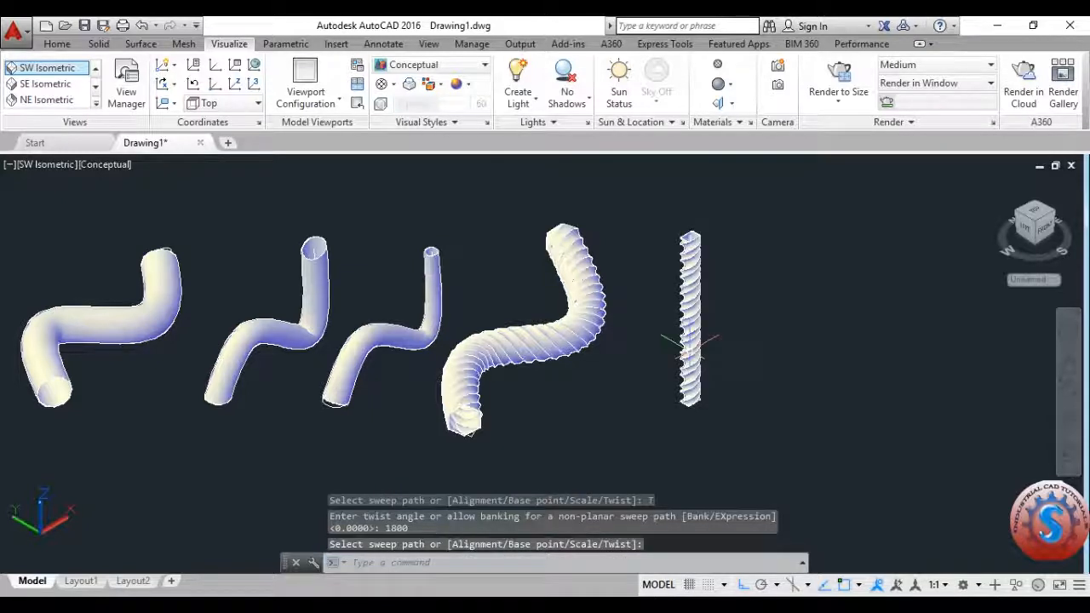
Examine the twisted rectangular sweep up close and orbit freely around it to inspect its open end
scroll(736, 287, "up", 3)
scroll(732, 294, "down", 5)
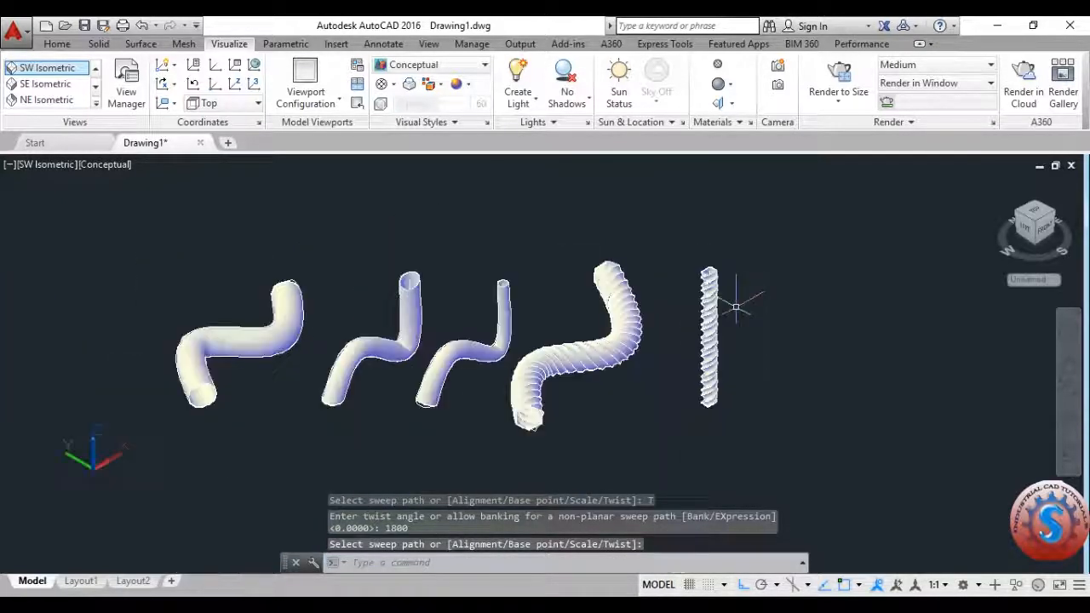
scroll(736, 343, "up", 4)
middle_click_drag(738, 343, 549, 455, "shift")
scroll(547, 266, "up", 3)
scroll(626, 340, "up", 3)
scroll(628, 389, "down", 10)
key("Escape")
scroll(634, 435, "up", 3)
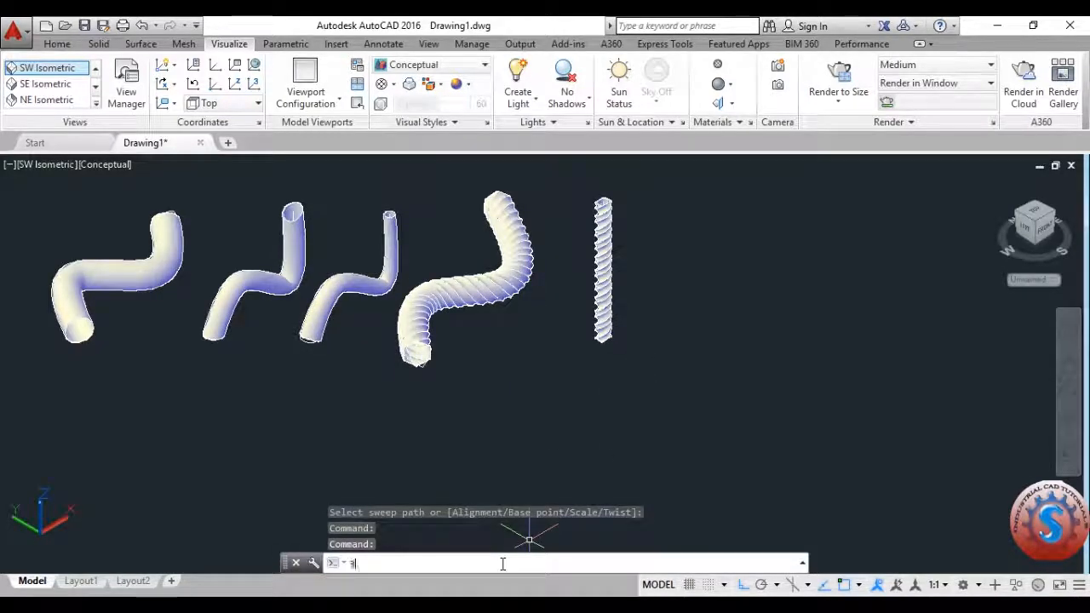
key("Return")
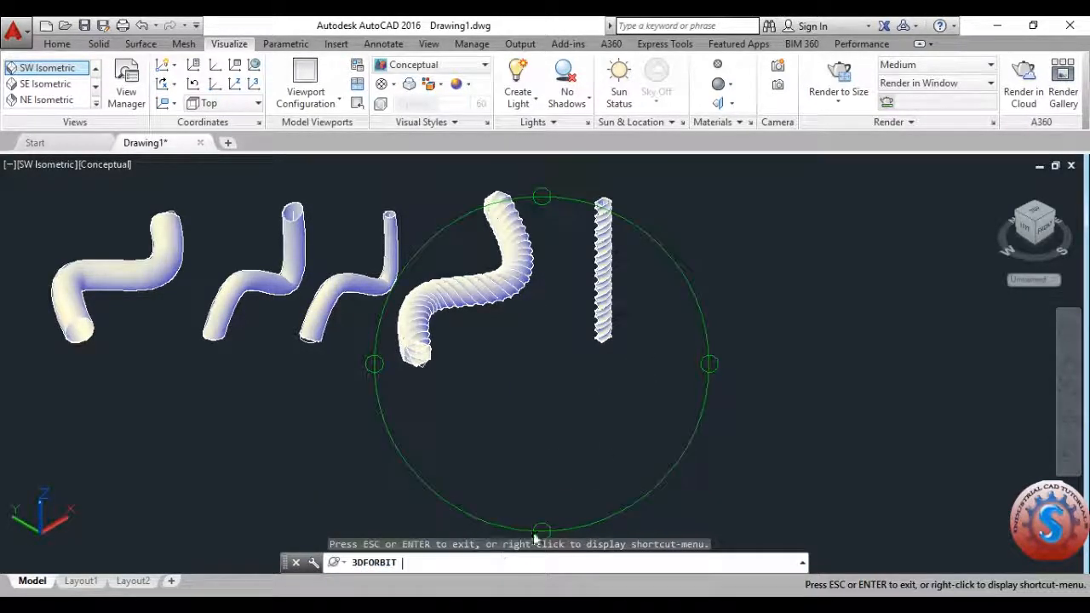
left_click_drag(618, 433, 613, 251)
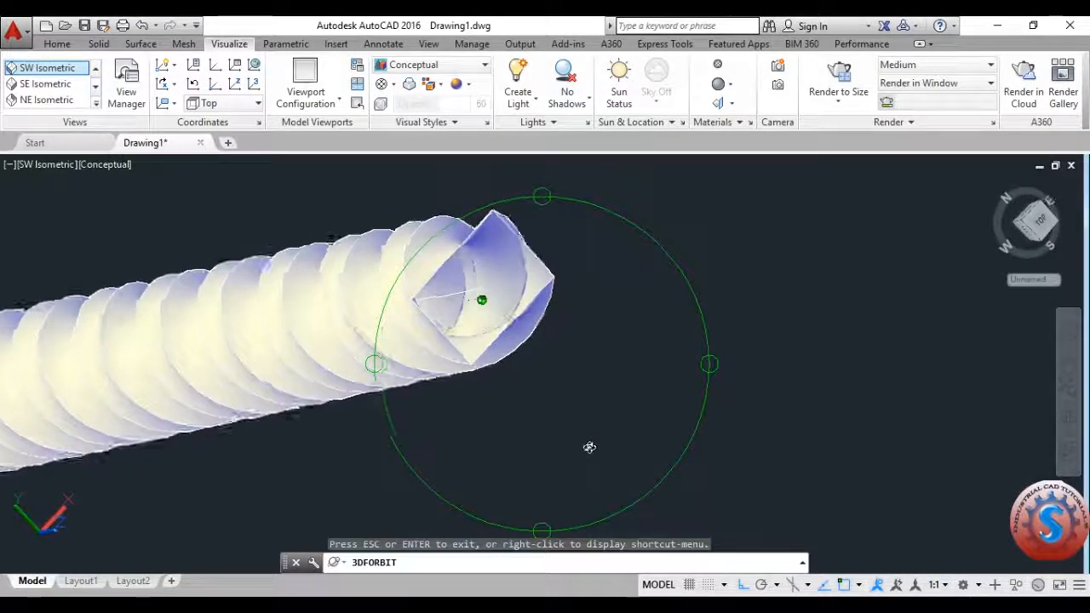
Restore the SW Isometric view with all five swept surfaces in sight
left_click(97, 103)
left_click(77, 177)
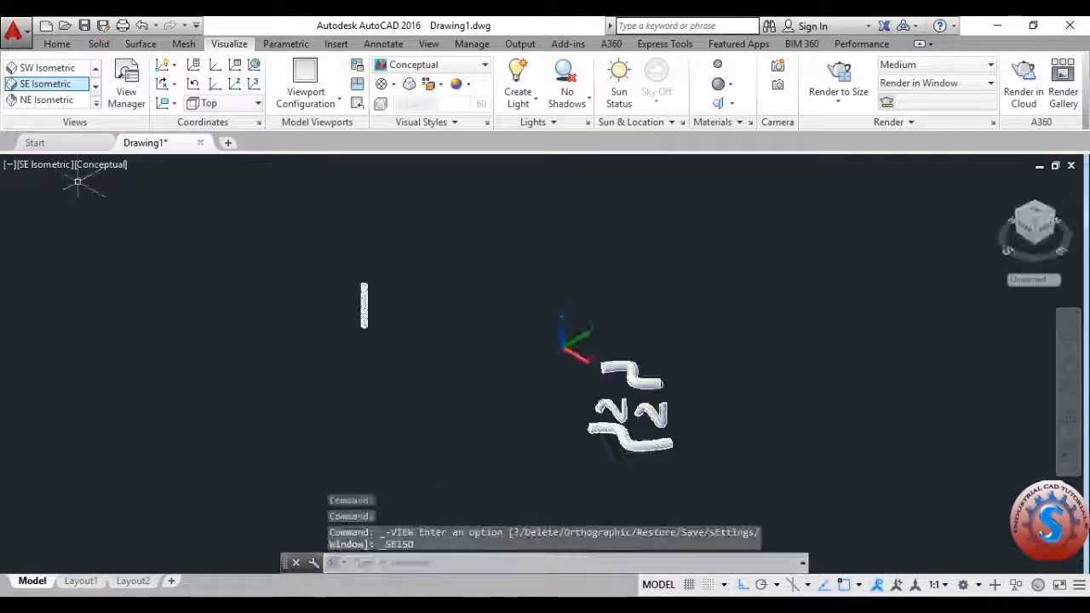
left_click(72, 69)
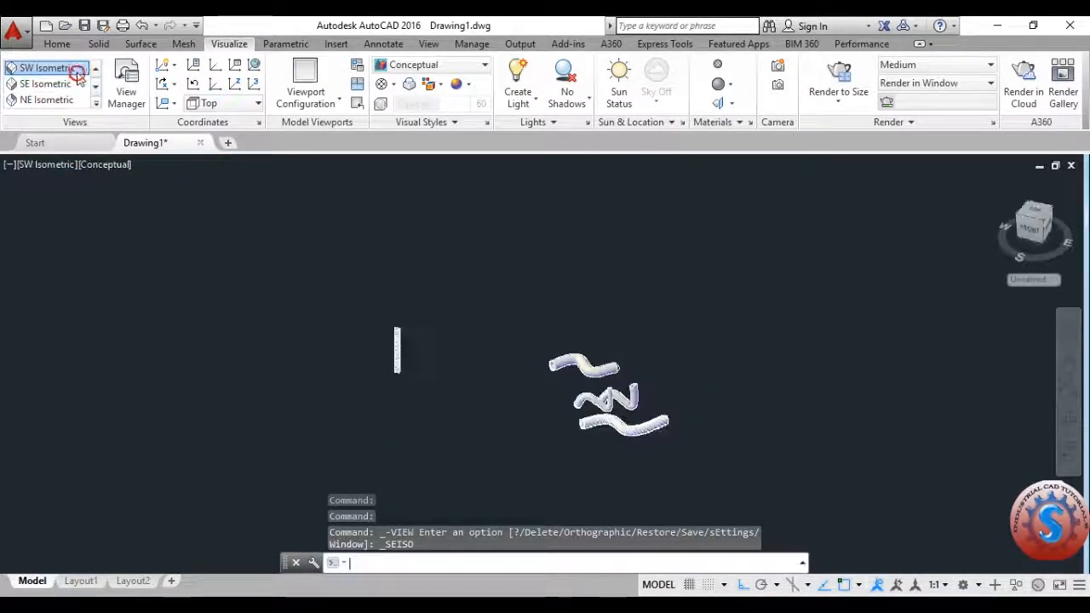
scroll(496, 407, "up", 8)
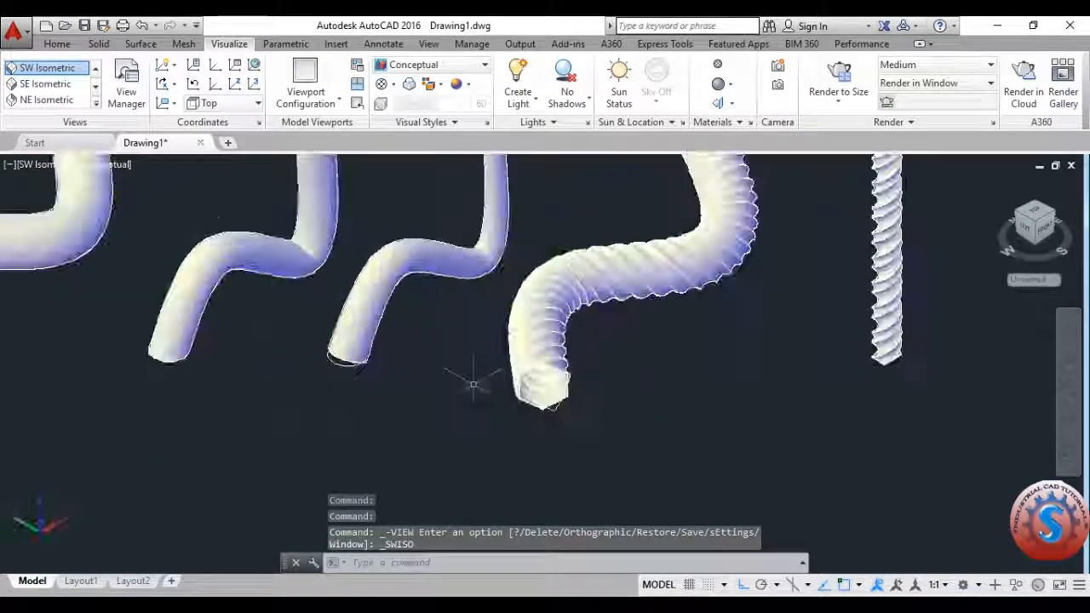
scroll(499, 418, "down", 5)
scroll(498, 414, "up", 3)
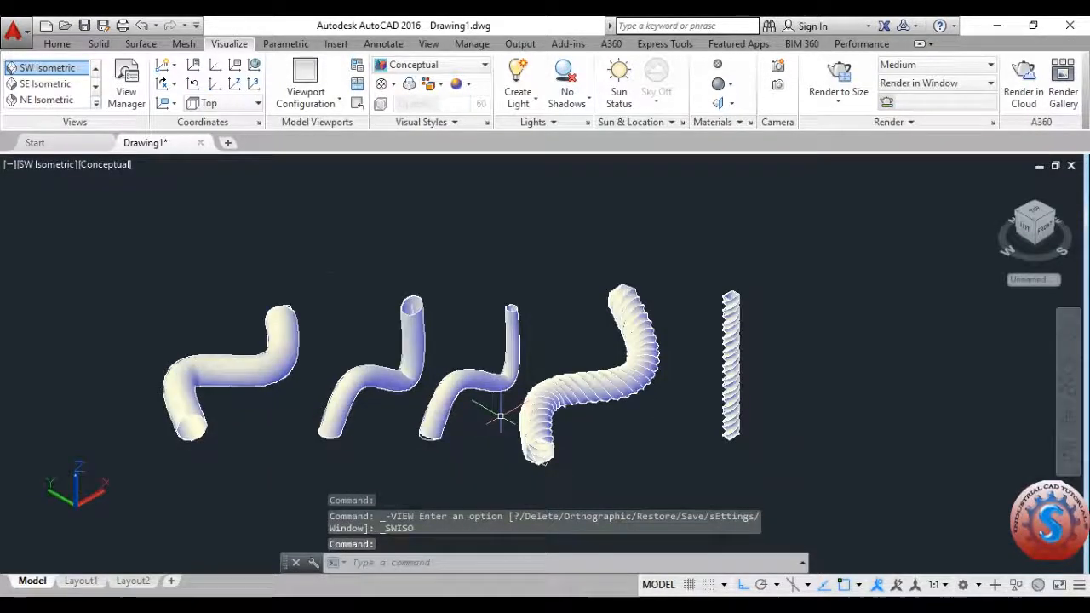
middle_click_drag(551, 378, 481, 428)
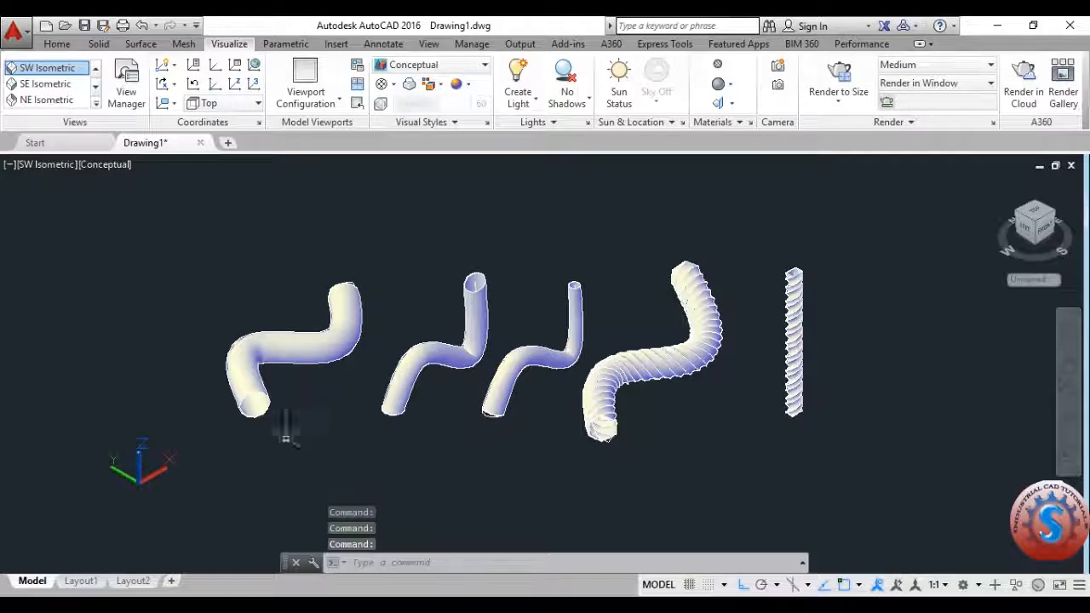